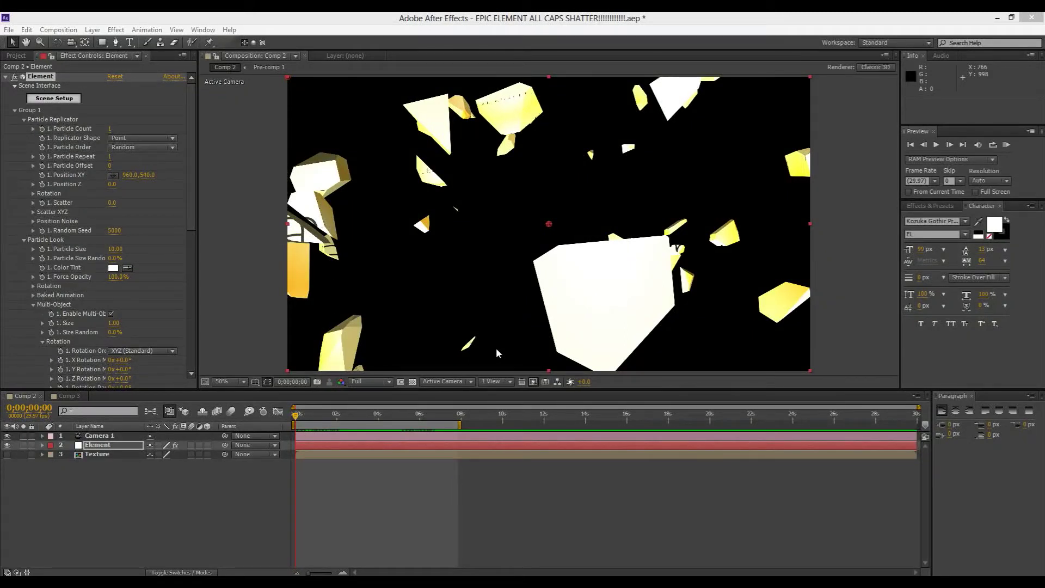
Play a preview of the fractured shard animation in Comp 2, then stop it
left_click(298, 418)
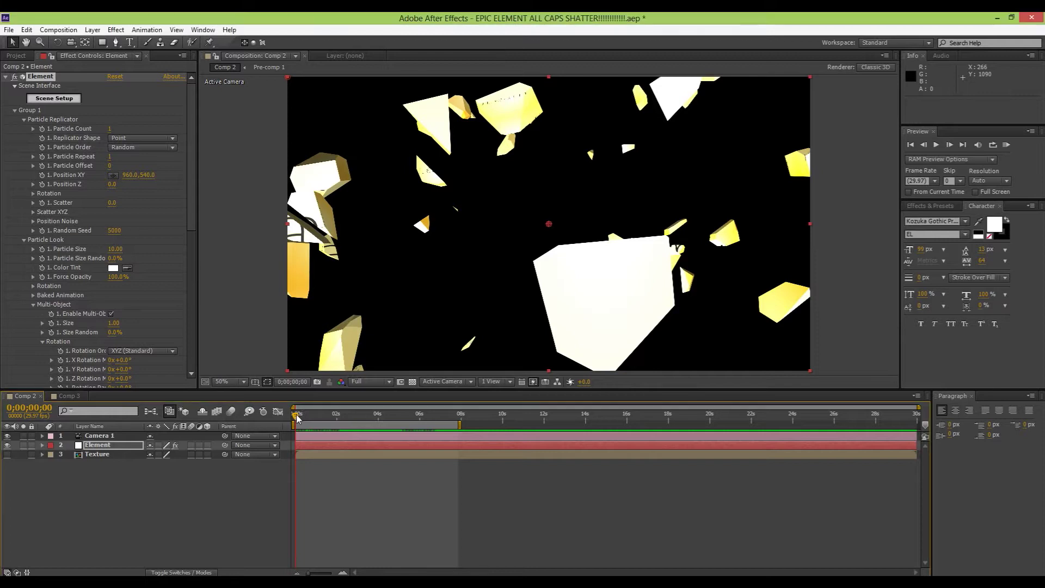
key("space")
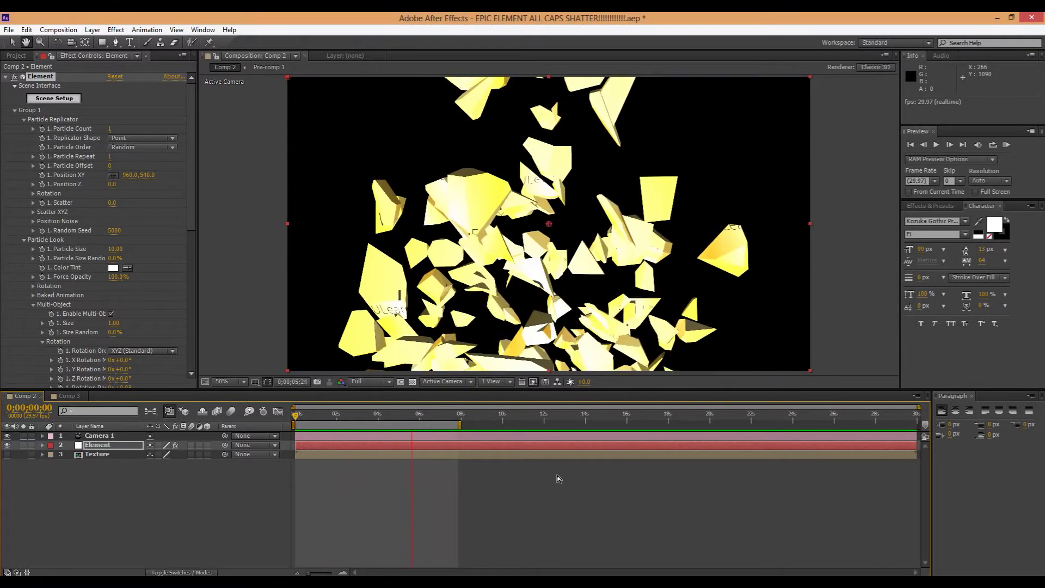
key("space")
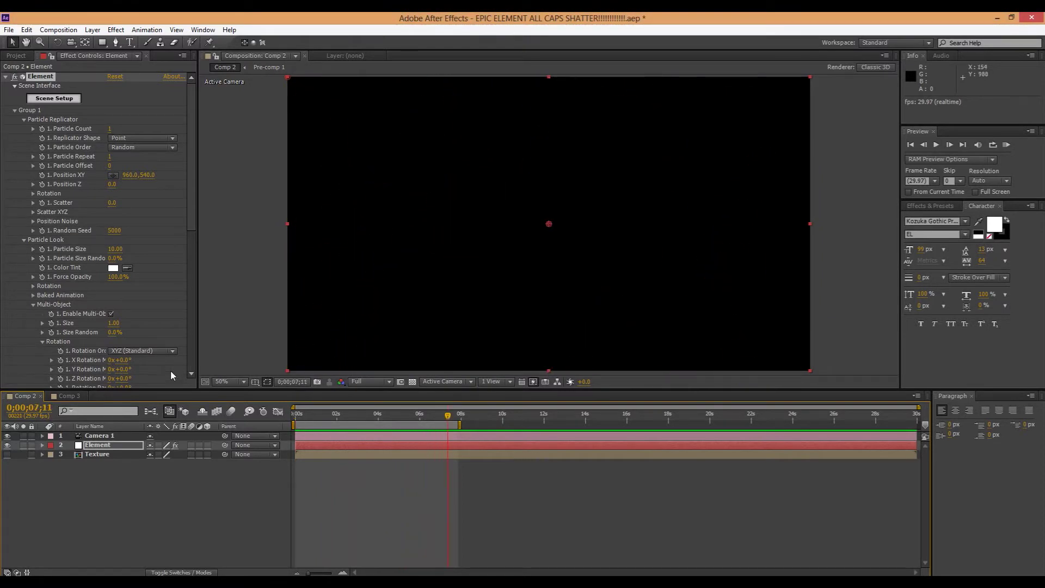
From the Comp 3 tab and Project panel, start a new composition
left_click(64, 396)
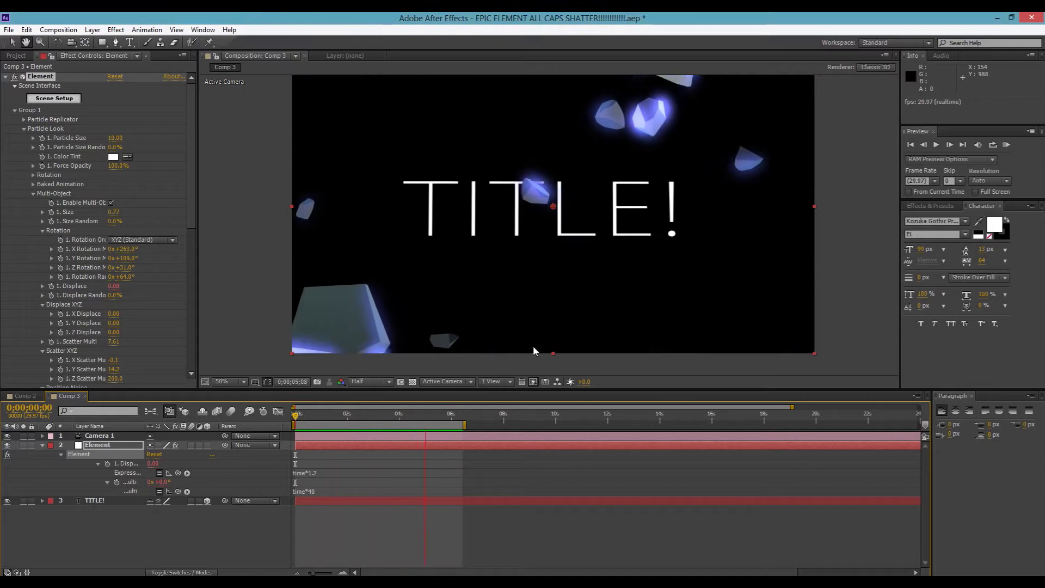
left_click(16, 55)
left_click(35, 382)
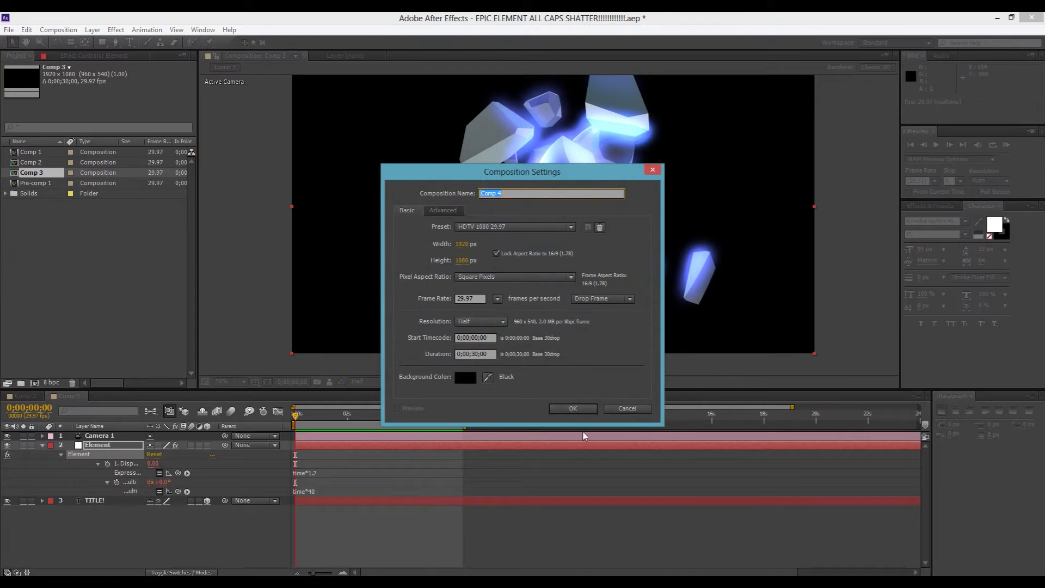
Create Comp 4 with the HDTV 1080 24 preset
left_click(511, 227)
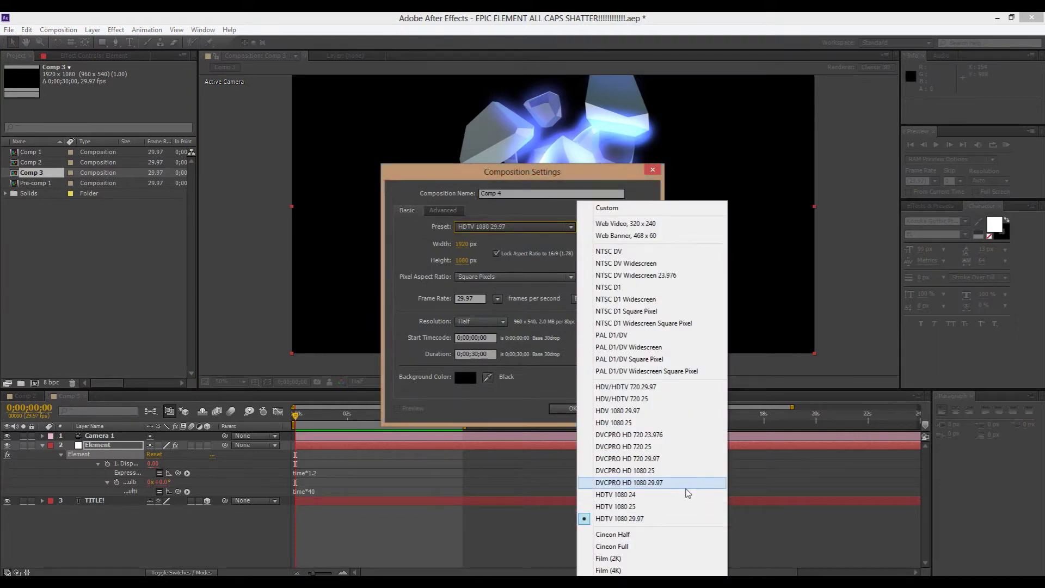
left_click(686, 498)
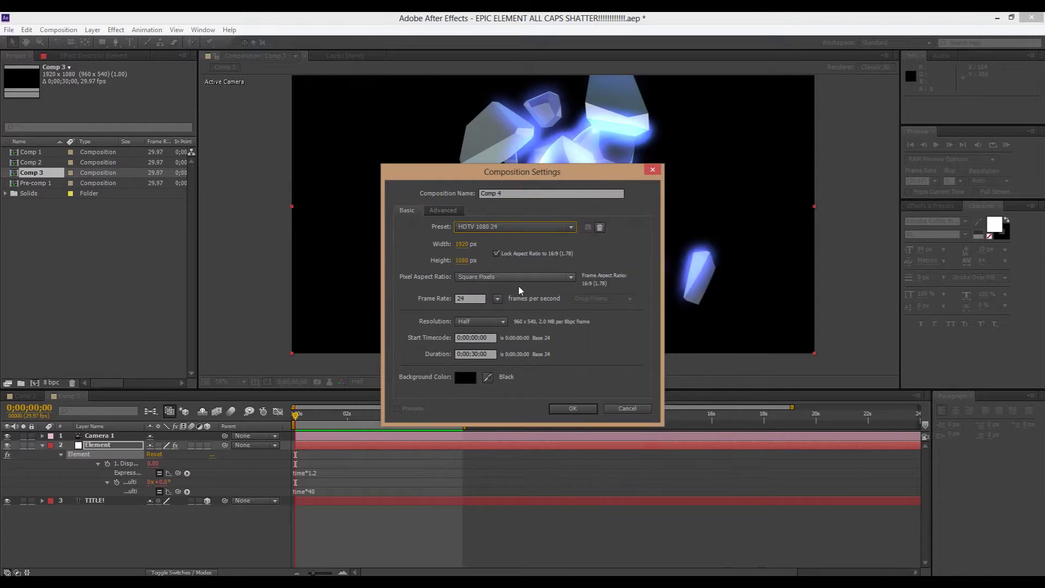
left_click(578, 413)
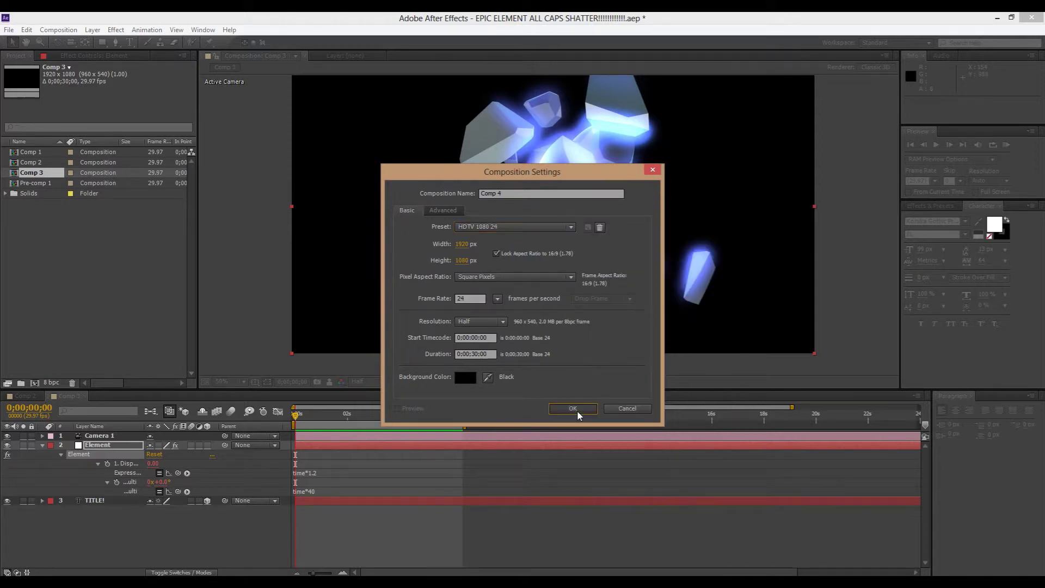
Switch to the empty Comp 4 timeline and bring up its new-layer options
right_click(116, 469)
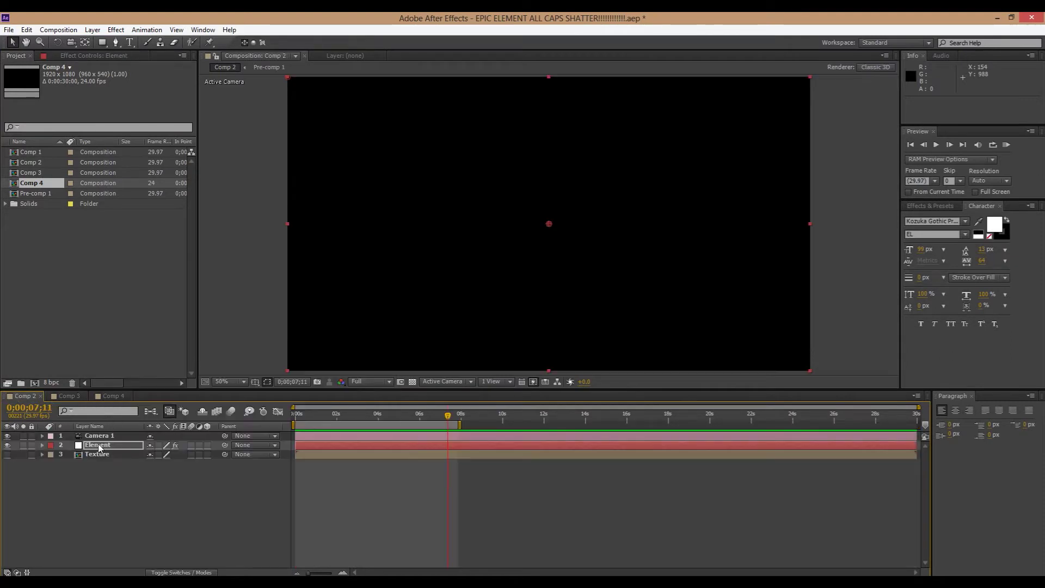
left_click(384, 414)
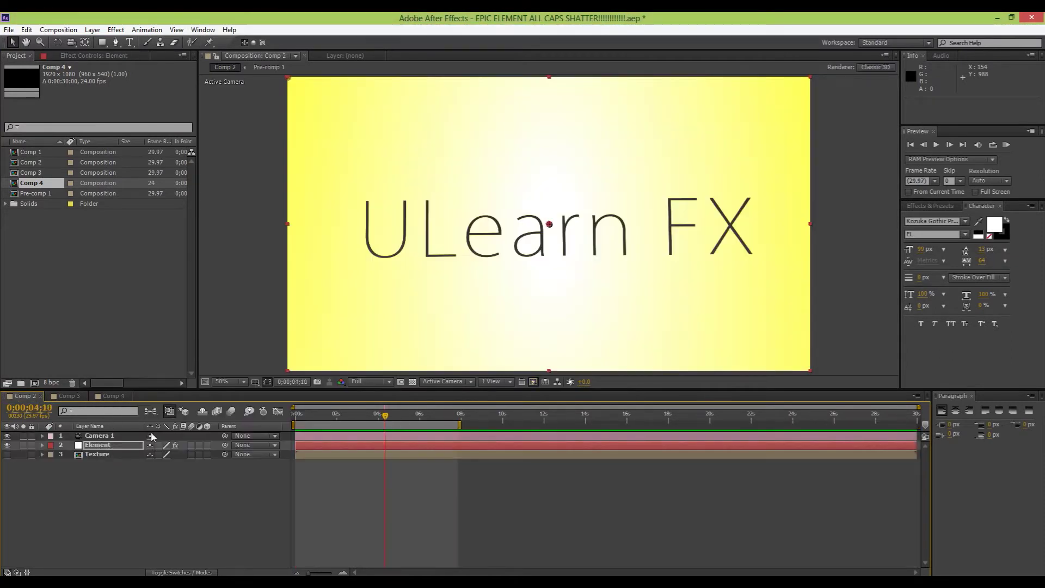
left_click(95, 397)
right_click(124, 456)
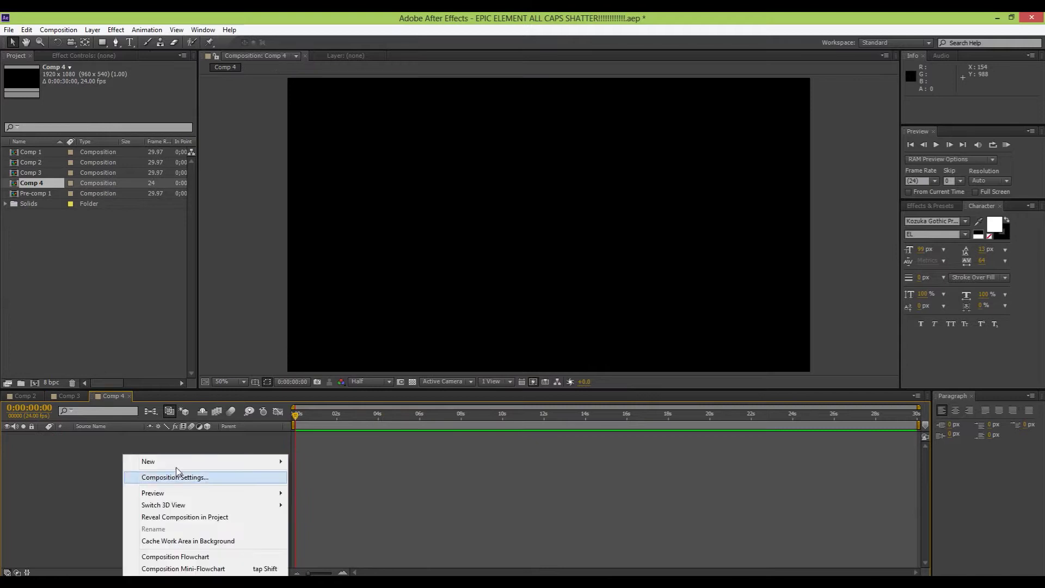
Add a full-frame white solid to Comp 4
mouse_move(182, 462)
left_click(333, 489)
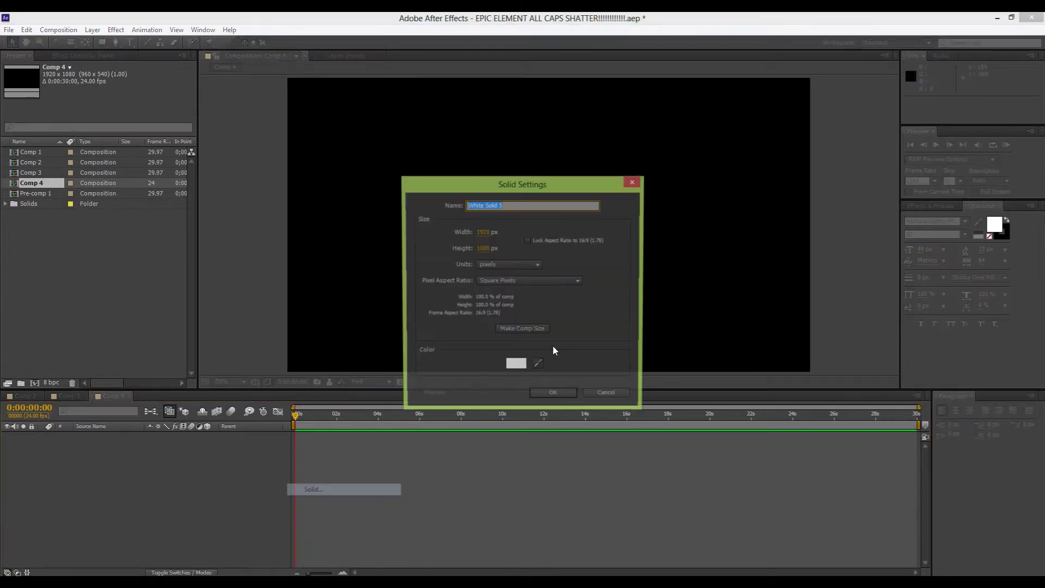
left_click(559, 396)
Search Effects & Presets for 'ramp' and apply Ramp to the white solid
left_click(943, 206)
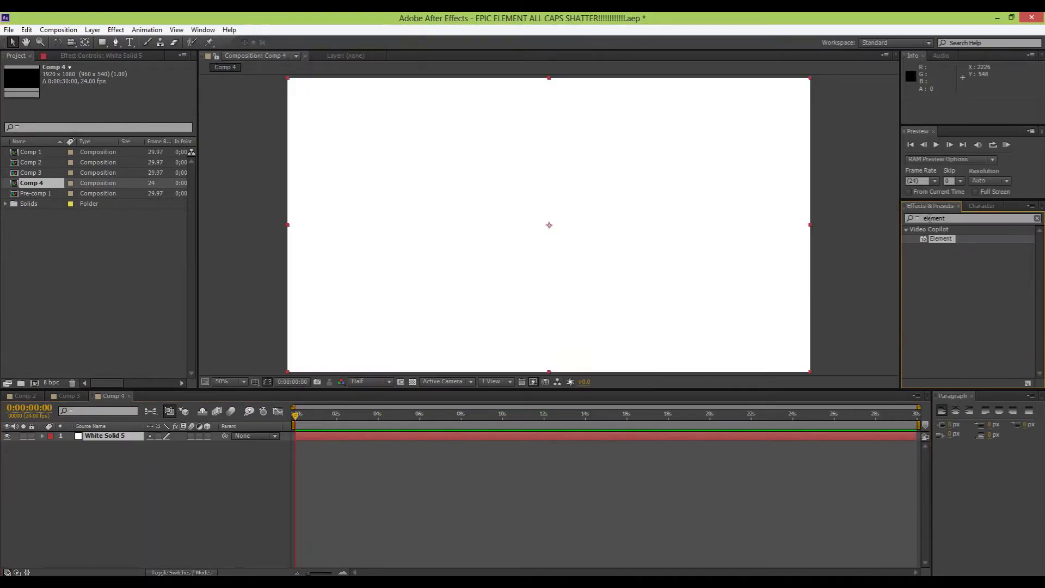
left_click(946, 217)
type("t")
key("BackSpace")
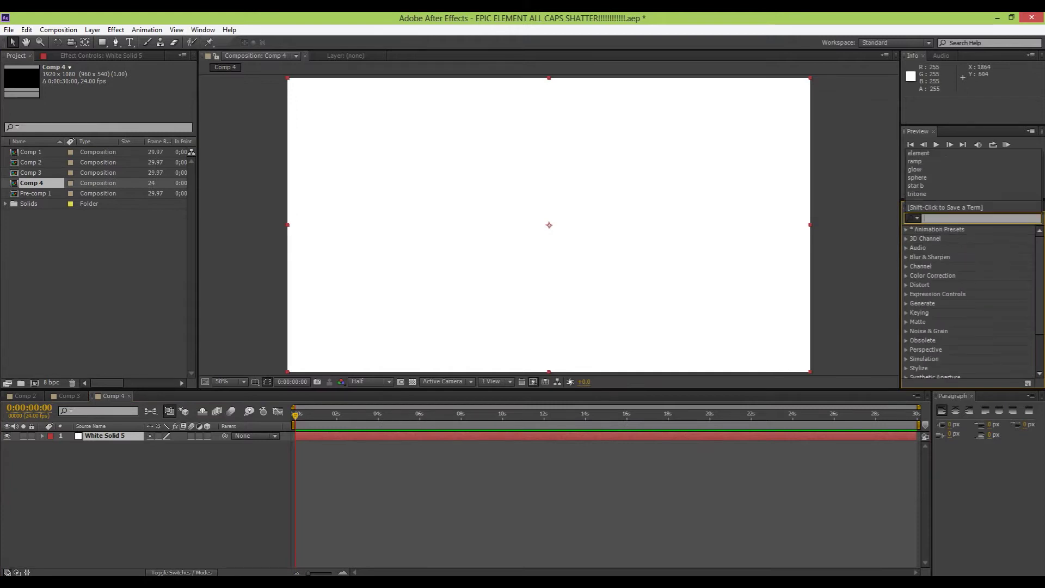
type("ramp")
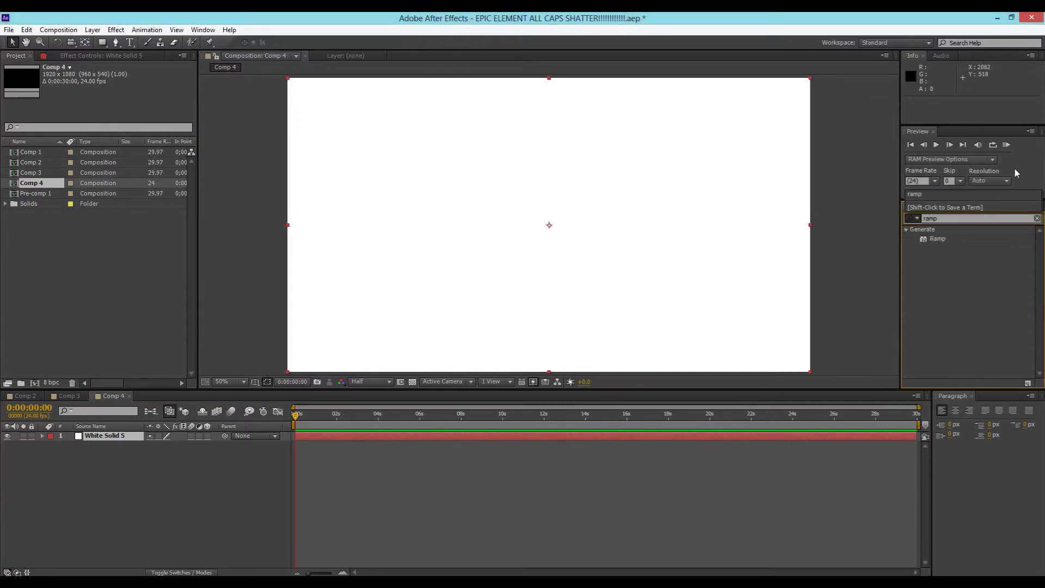
left_click_drag(929, 243, 680, 234)
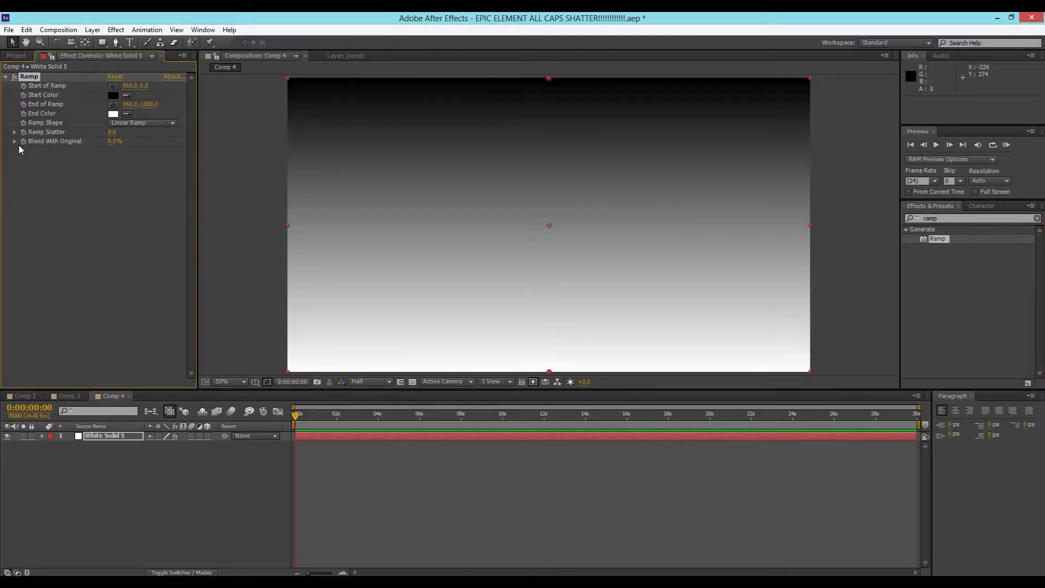
Place the ramp start at the frame centre and set Ramp Shape to Radial Ramp
left_click(112, 87)
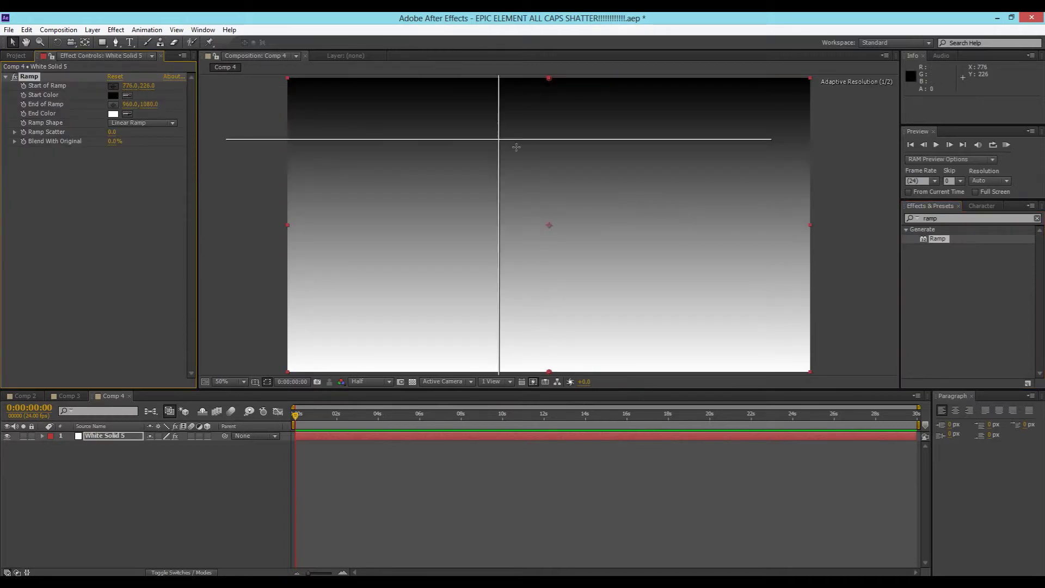
left_click(549, 224)
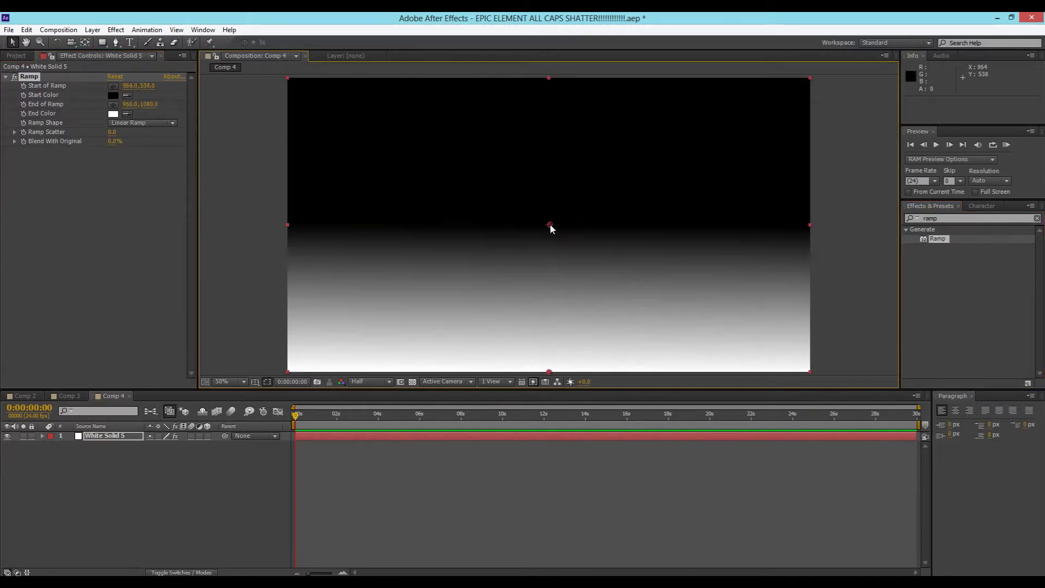
left_click(128, 120)
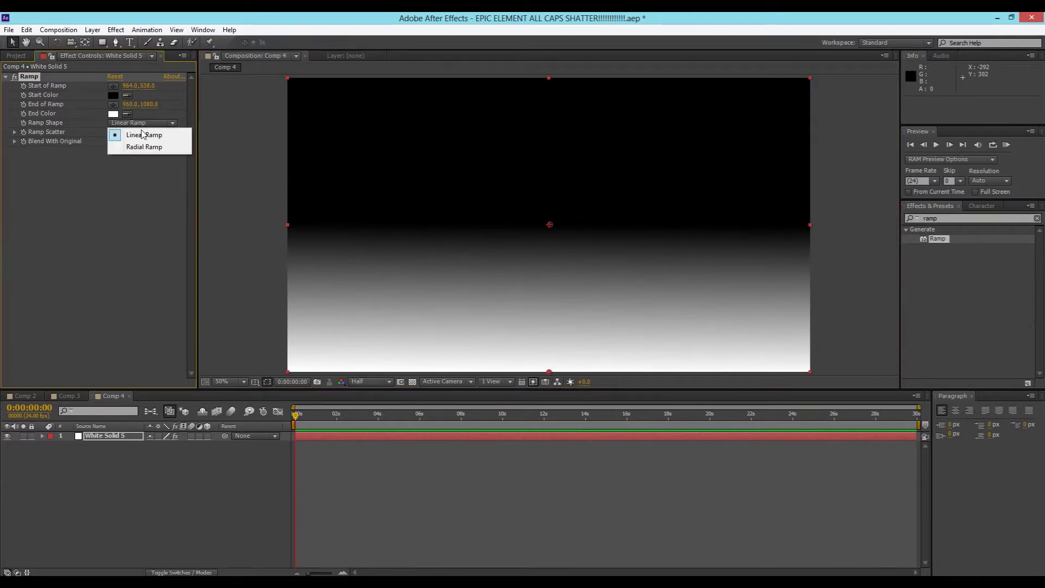
left_click(149, 146)
Drag the ramp end past the bottom-left corner and pick pure red as Start Color
left_click(112, 103)
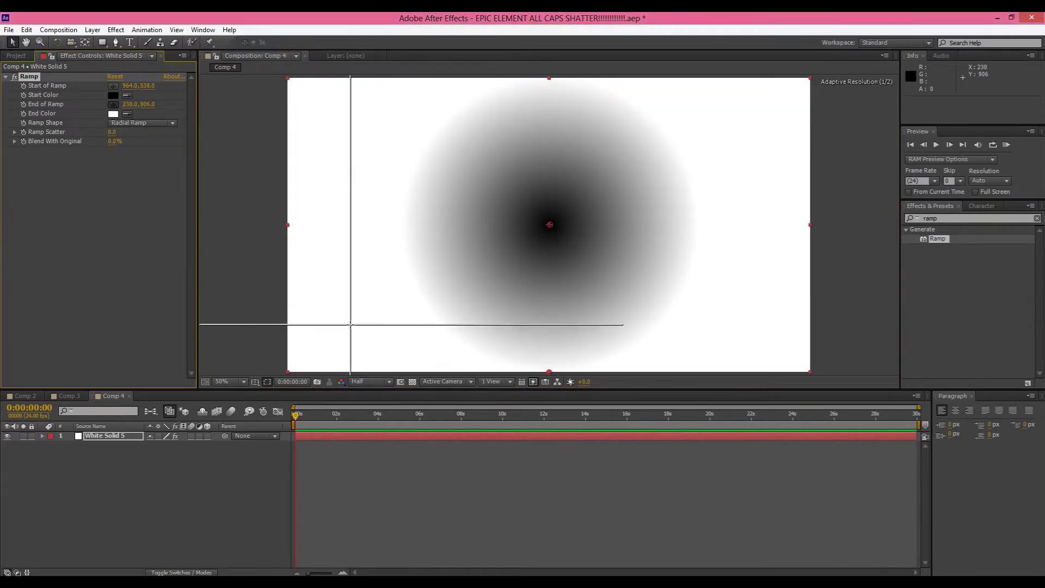
left_click_drag(350, 323, 185, 396)
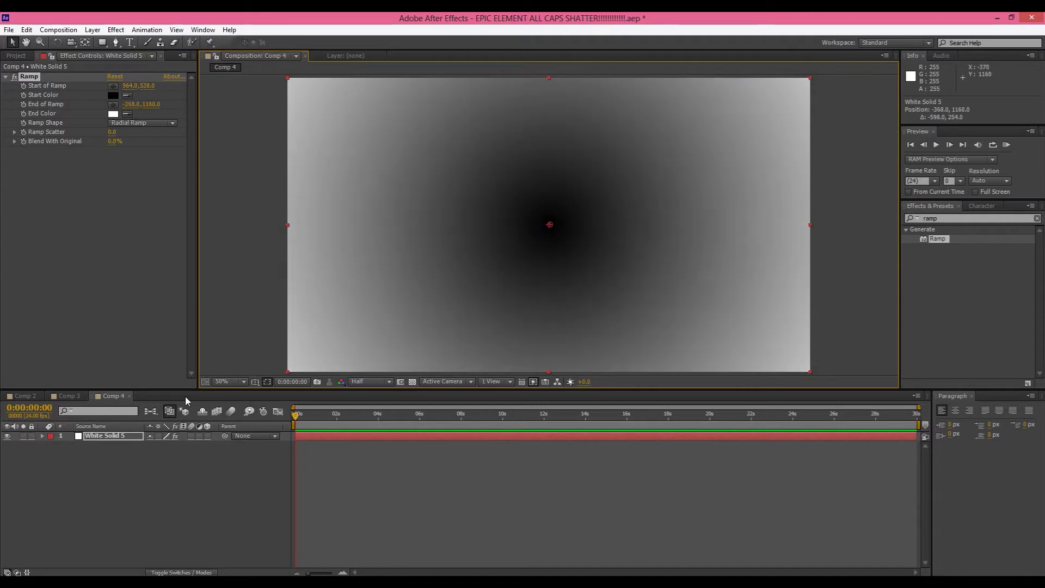
left_click(108, 97)
mouse_move(453, 334)
left_mouse_down()
mouse_move(429, 235)
mouse_move(506, 233)
mouse_move(594, 169)
left_mouse_up()
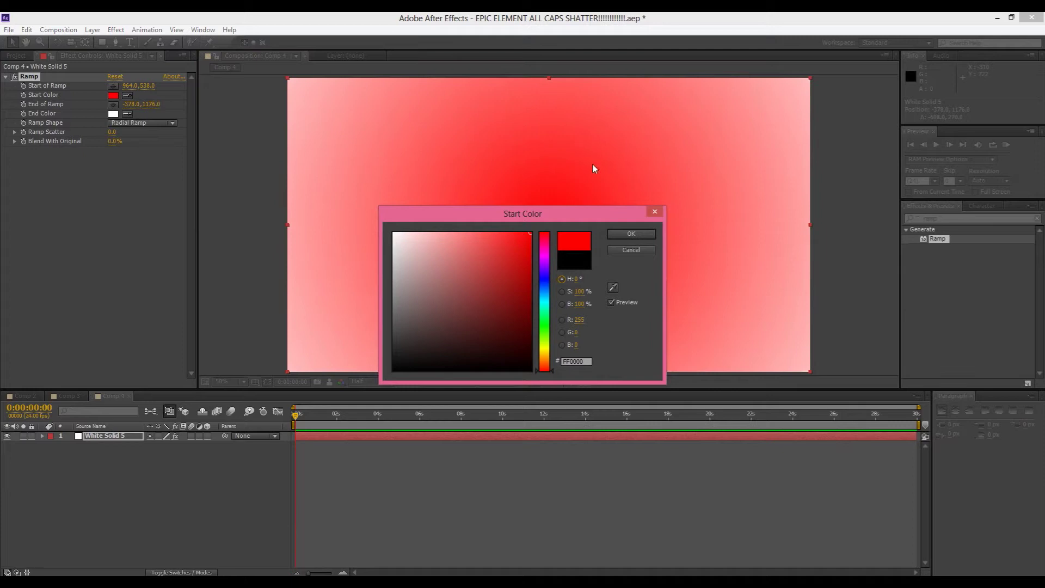
Confirm the red start colour and set the ramp's End Color to light pink
left_click(632, 233)
left_click(114, 113)
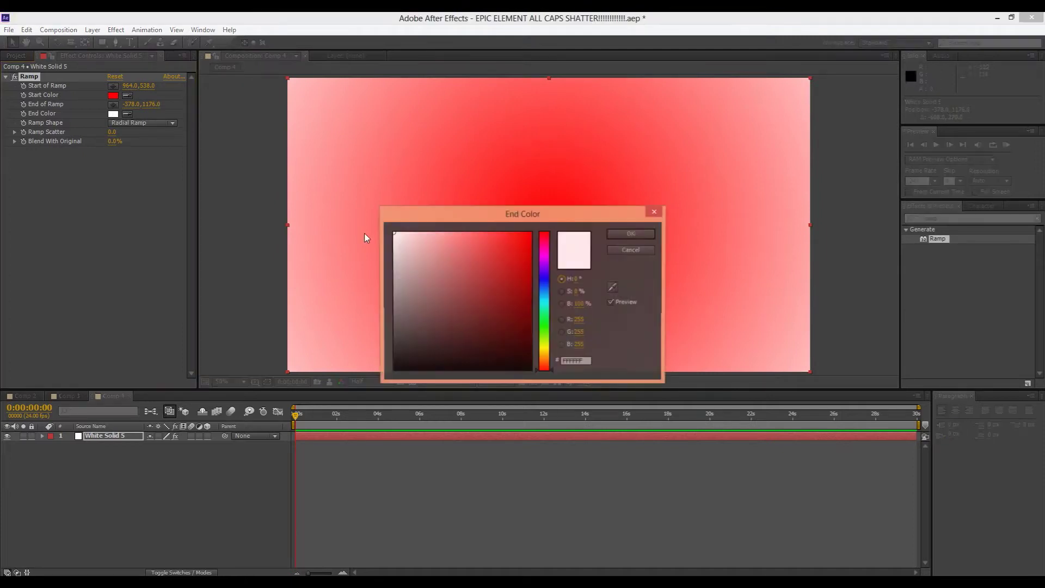
mouse_move(430, 243)
left_mouse_down()
mouse_move(443, 245)
mouse_move(442, 213)
mouse_move(414, 195)
left_mouse_up()
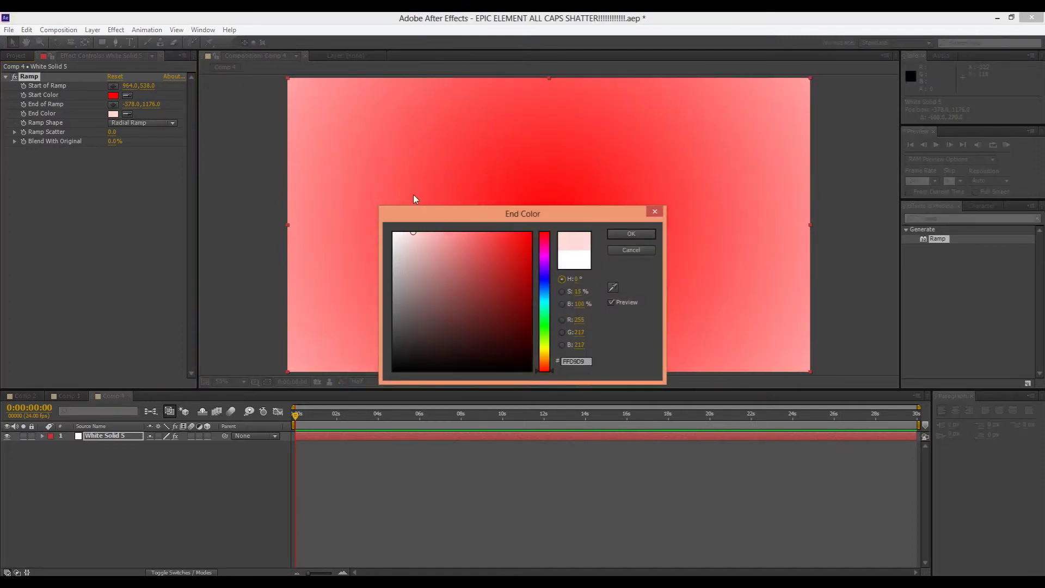
mouse_move(548, 318)
left_mouse_down()
mouse_move(545, 275)
mouse_move(548, 306)
left_mouse_up()
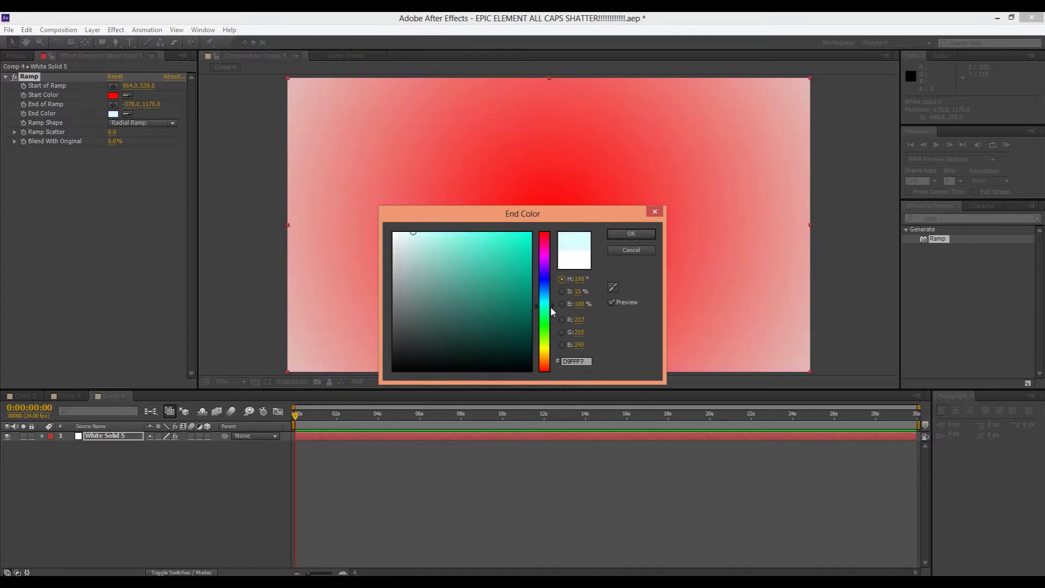
left_click(457, 281)
mouse_move(471, 261)
left_mouse_down()
mouse_move(485, 231)
mouse_move(441, 199)
left_mouse_up()
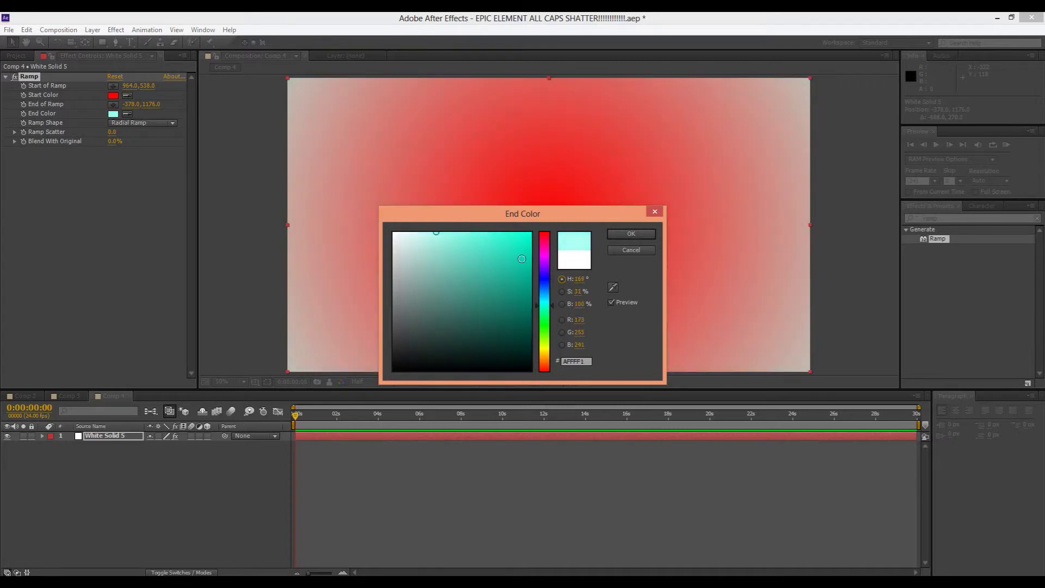
left_click_drag(545, 294, 551, 230)
left_click(409, 266)
left_click_drag(408, 266, 434, 213)
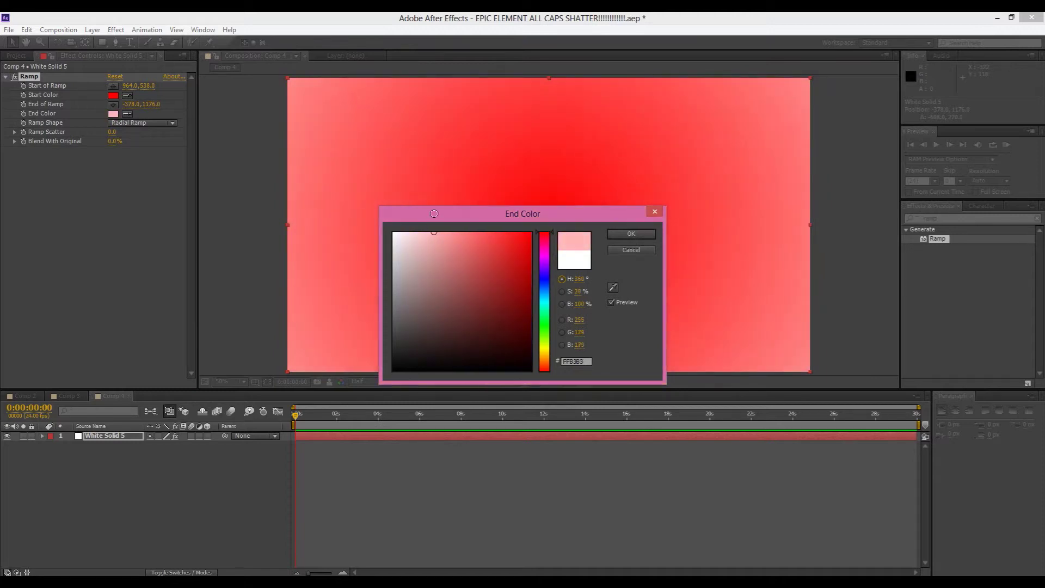
left_click(637, 236)
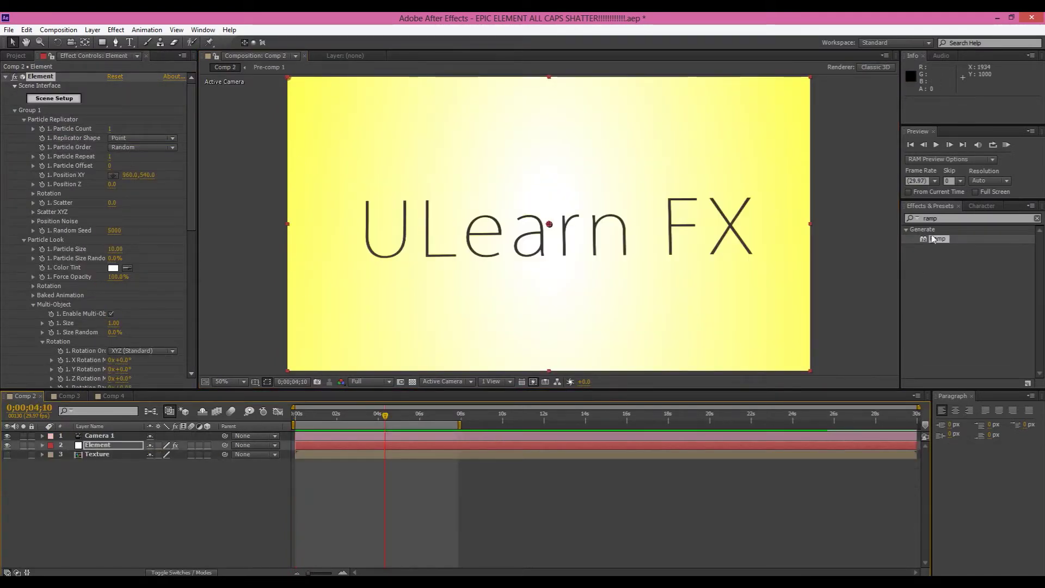
On White Solid 5, eyedrop the pink into Start Color and make End Color red
left_click(112, 396)
left_click(96, 435)
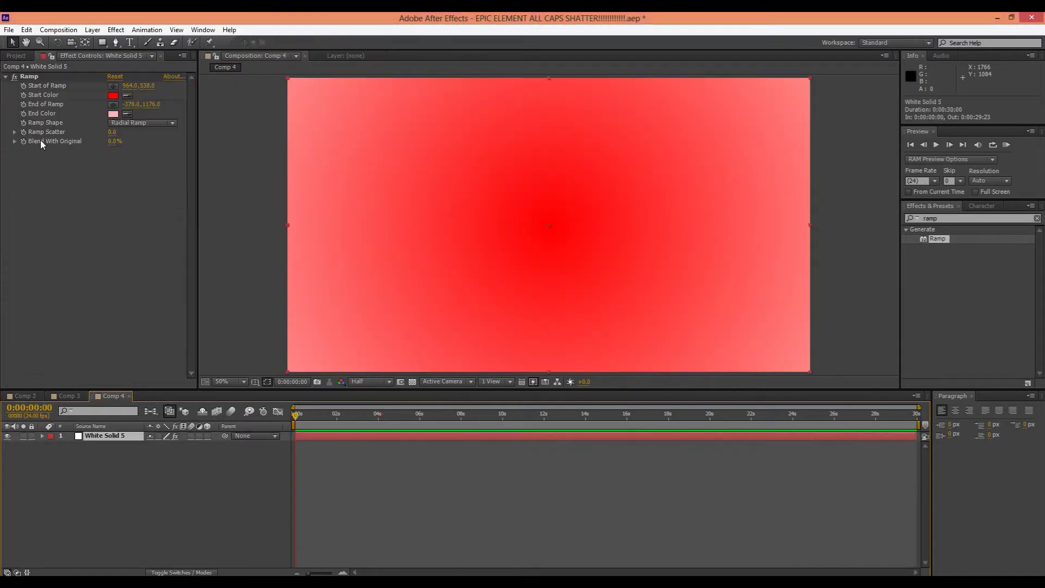
left_click(113, 96)
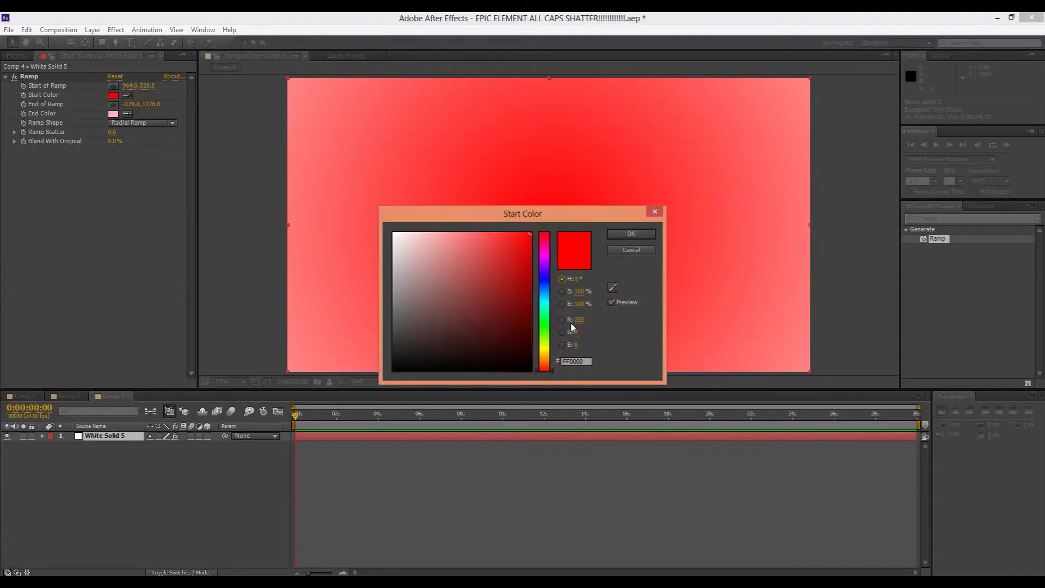
left_click(629, 251)
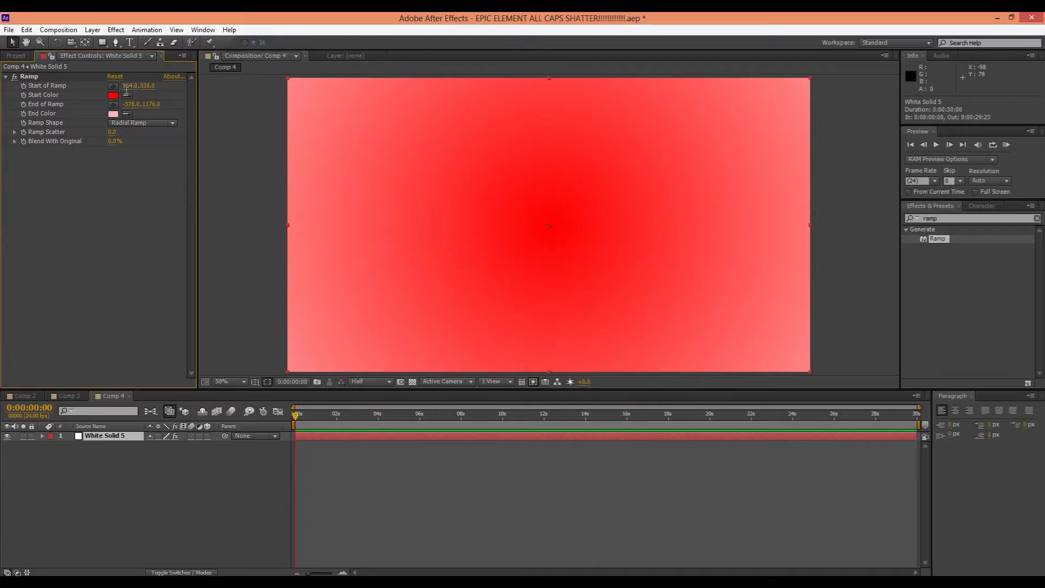
left_click(127, 96)
left_click(115, 116)
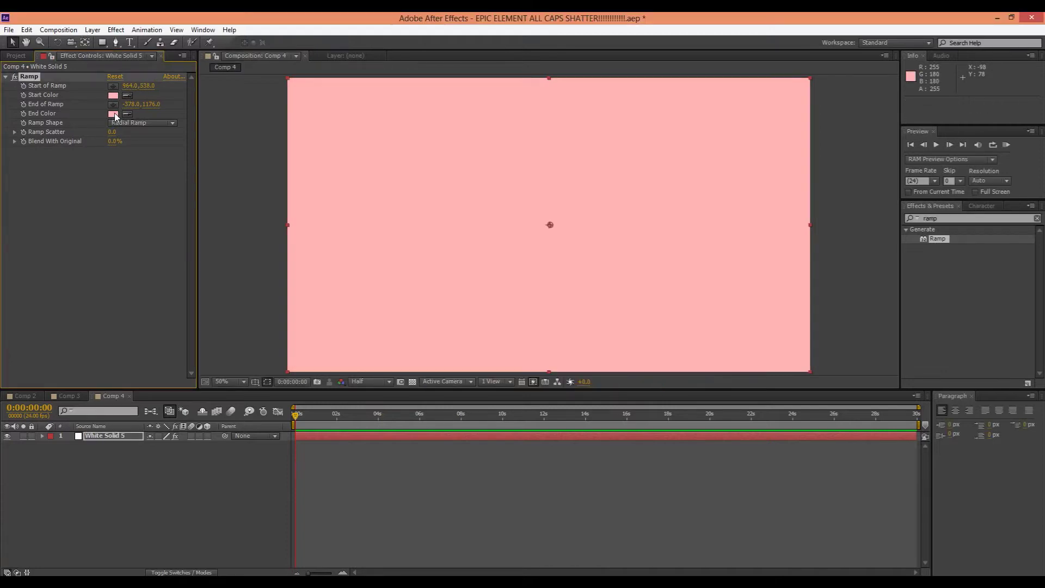
left_click(113, 114)
left_click(530, 236)
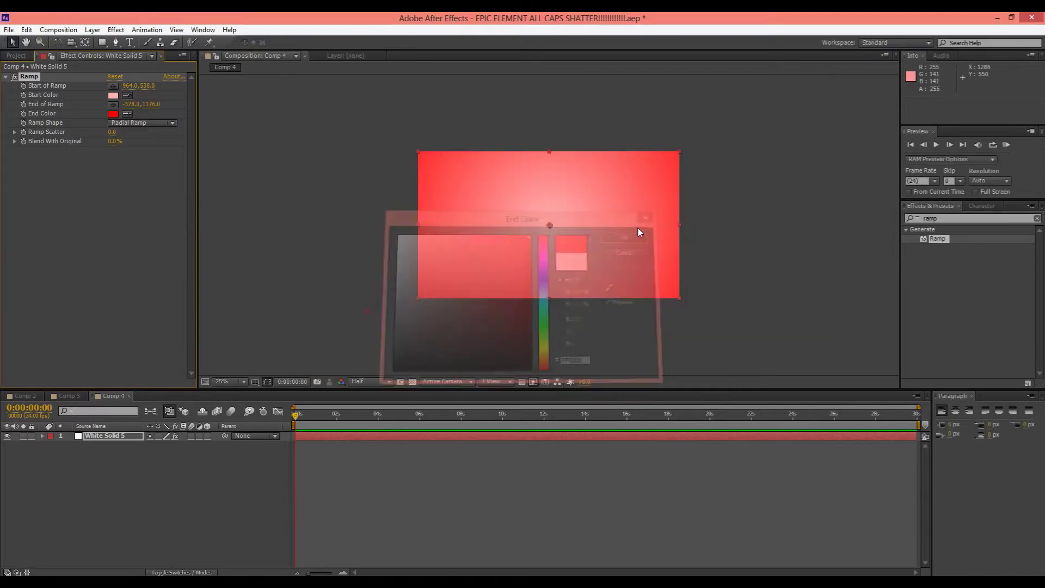
Zoom the composition view back in and recentre it
key("period")
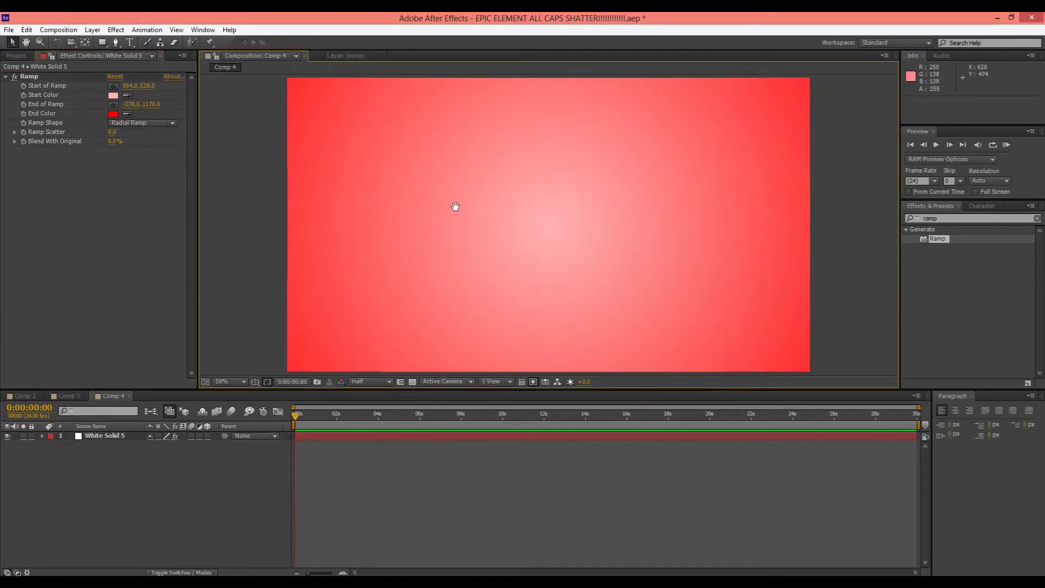
left_click_drag(456, 207, 452, 205)
left_click(131, 43)
Add a text layer reading 'ULearn FX' on the comp
left_click(425, 232)
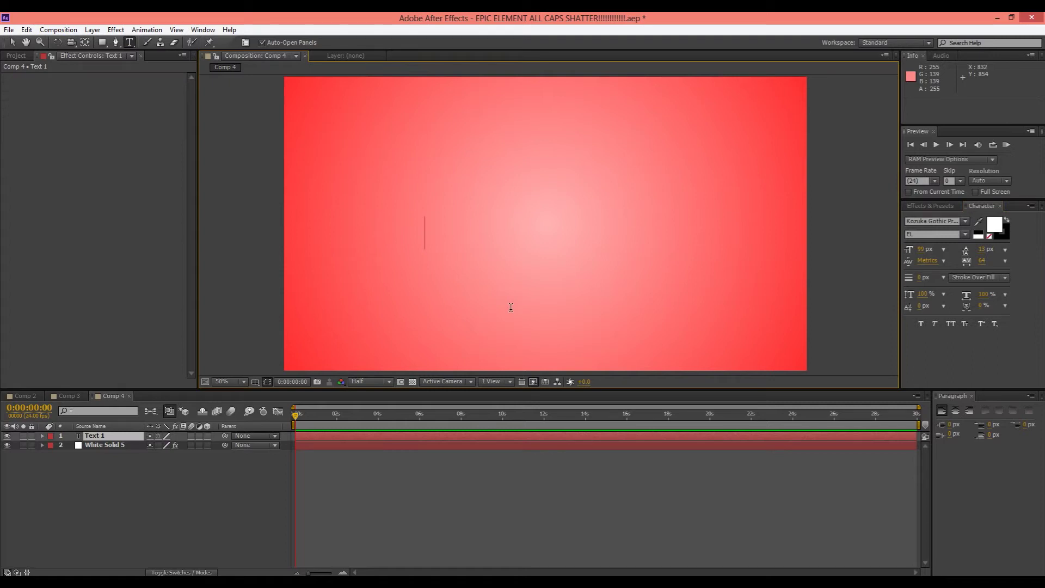
type("ULearn FX")
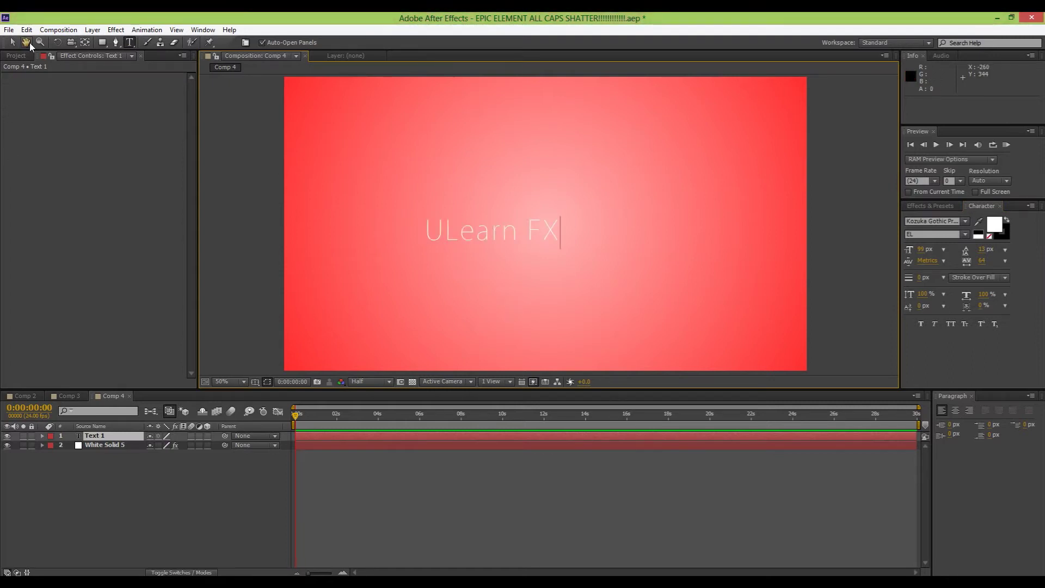
left_click(12, 42)
Scale up the ULearn FX title and centre it over the gradient
left_click_drag(558, 221, 649, 221)
key("comma")
key("period")
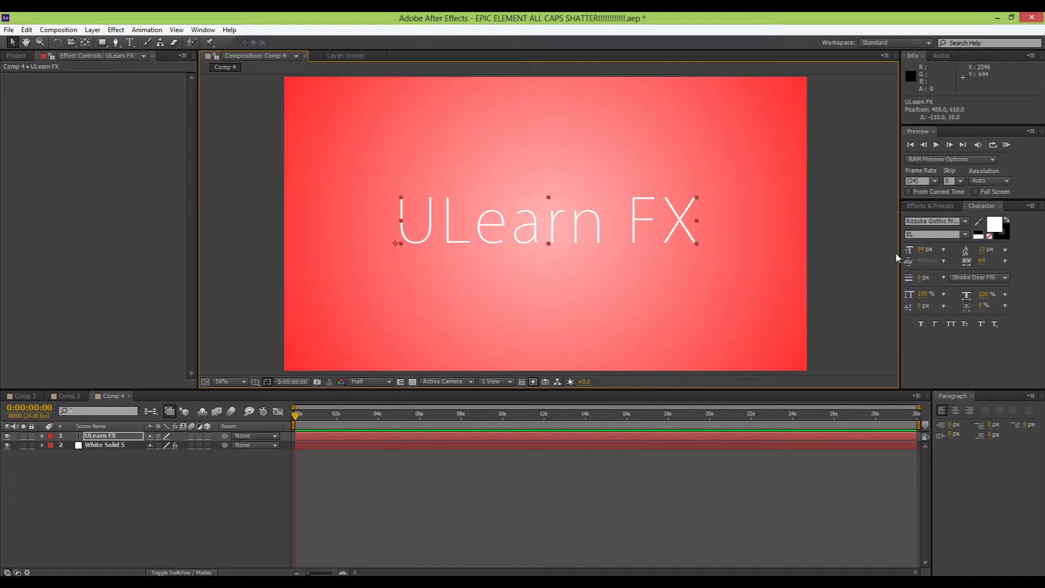
left_click(882, 270)
left_click(620, 211)
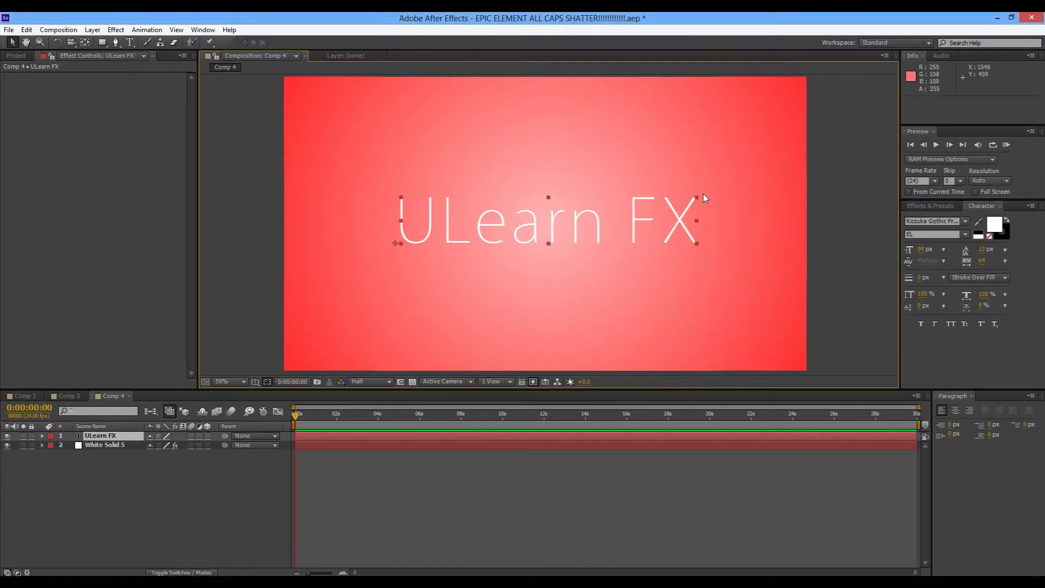
left_click_drag(697, 197, 734, 188)
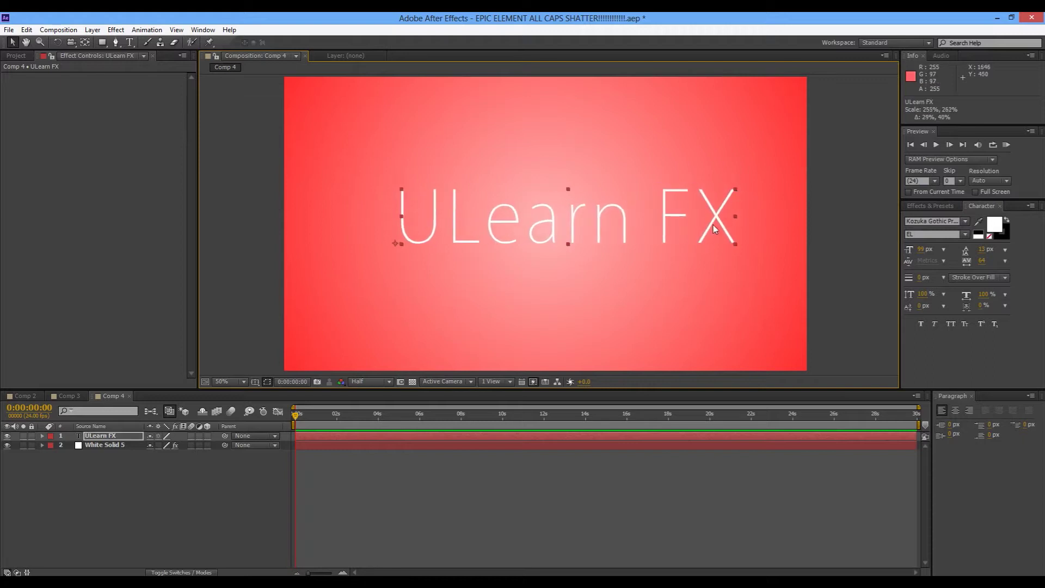
left_click_drag(712, 224, 699, 234)
left_click_drag(141, 530, 105, 440)
Pre-compose the ULearn FX title and White Solid 5 into Pre-comp 2
left_click(112, 458)
left_click(107, 444)
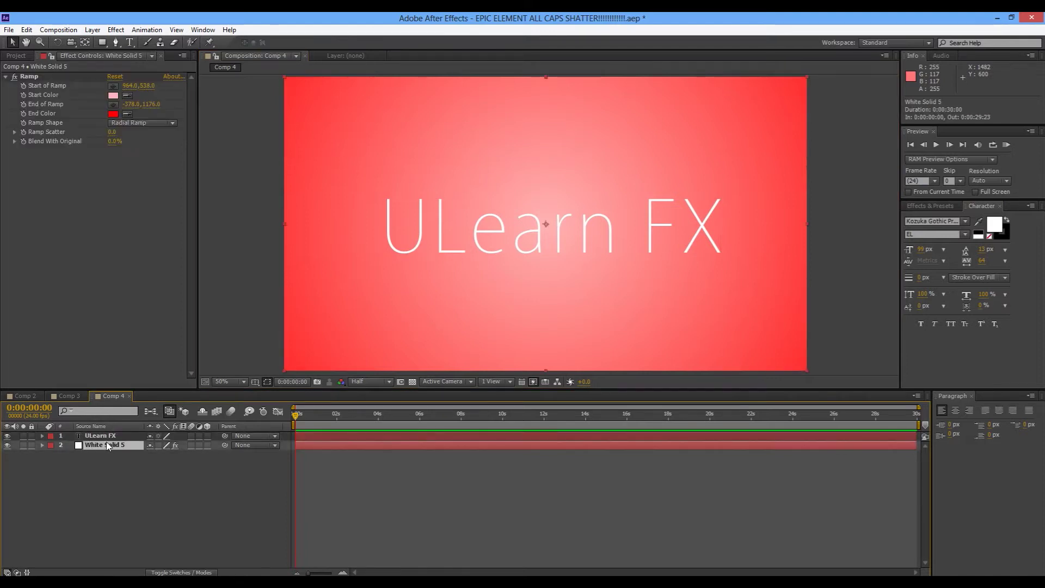
left_click(106, 439, "ctrl")
left_click(179, 497)
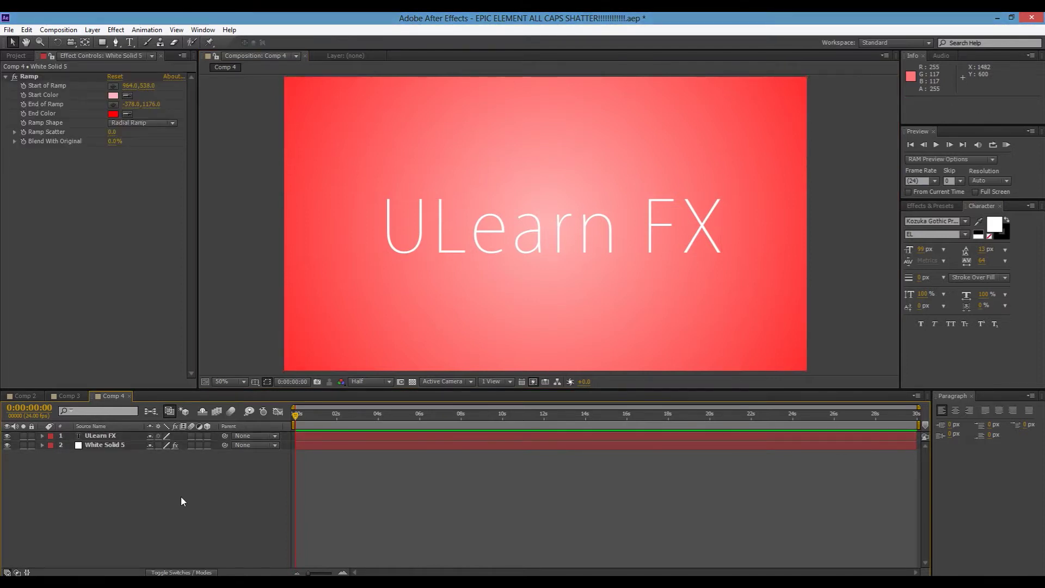
left_click_drag(180, 494, 53, 436)
right_click(102, 440)
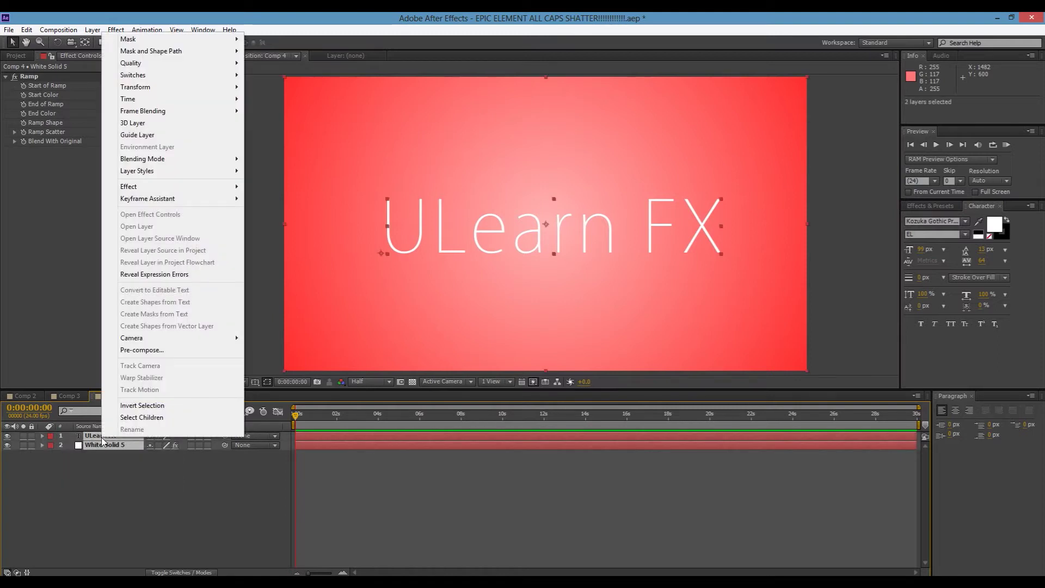
left_click(142, 350)
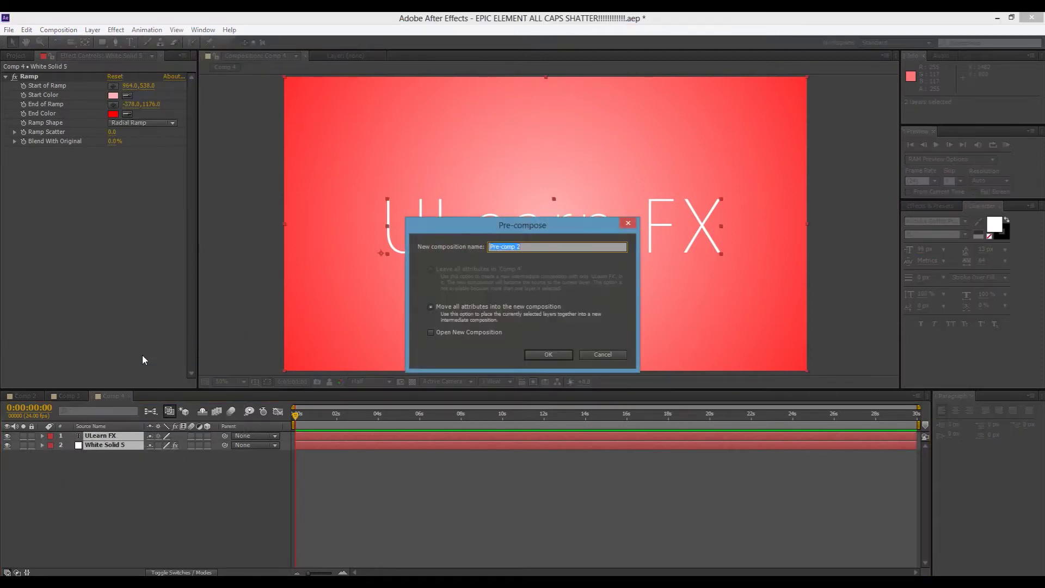
left_click(554, 355)
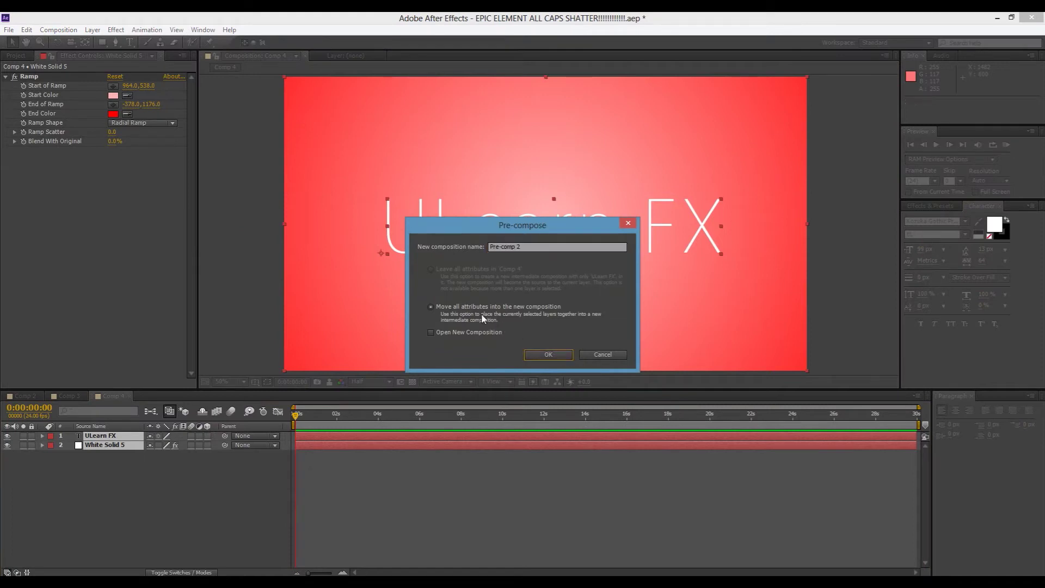
left_click(535, 353)
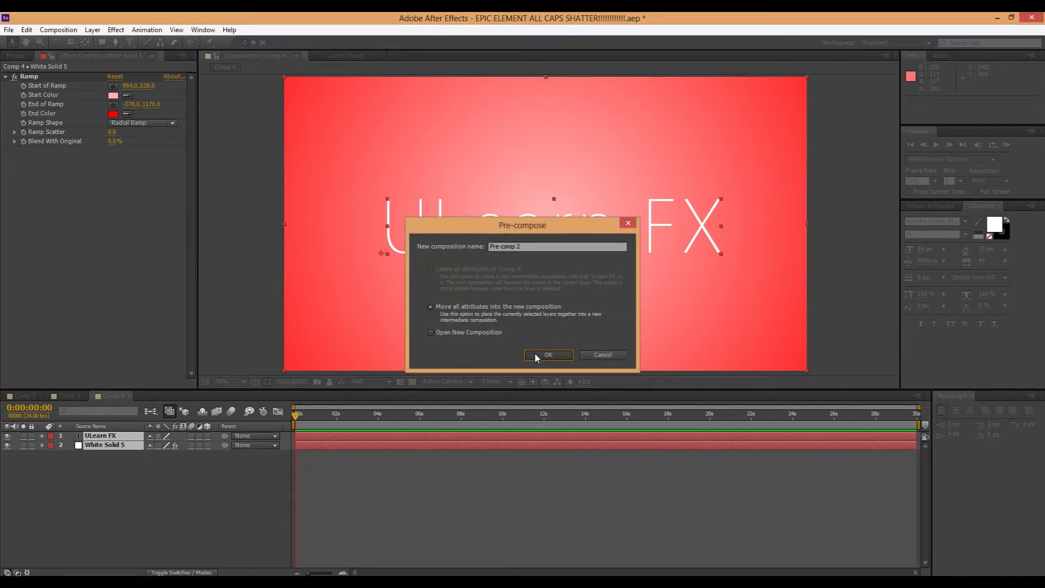
Inspect Pre-comp 2's two layers, then close its timeline and return to Comp 4
double_click(110, 434)
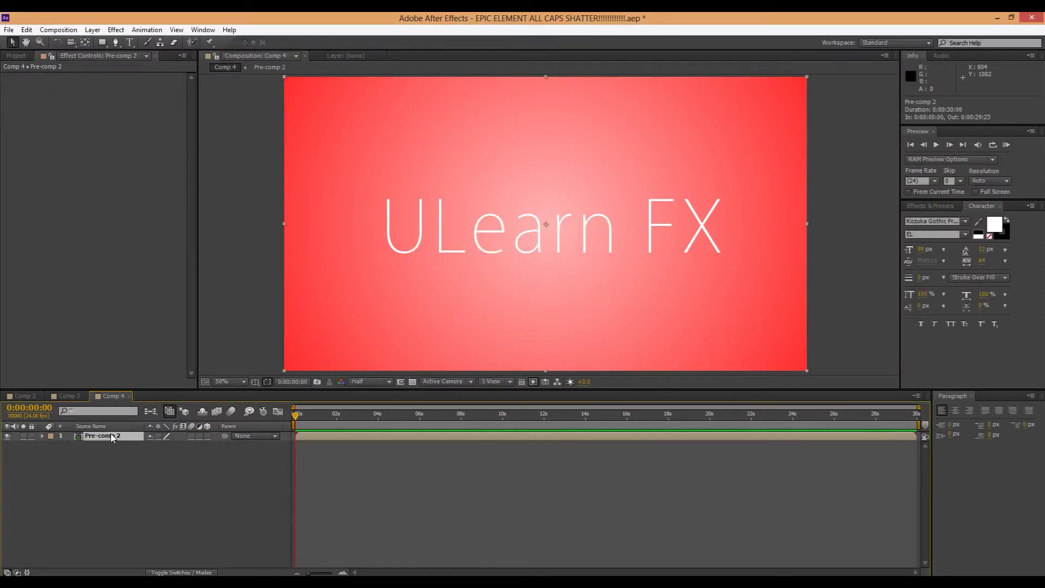
left_click(99, 442)
left_click(97, 433, "ctrl")
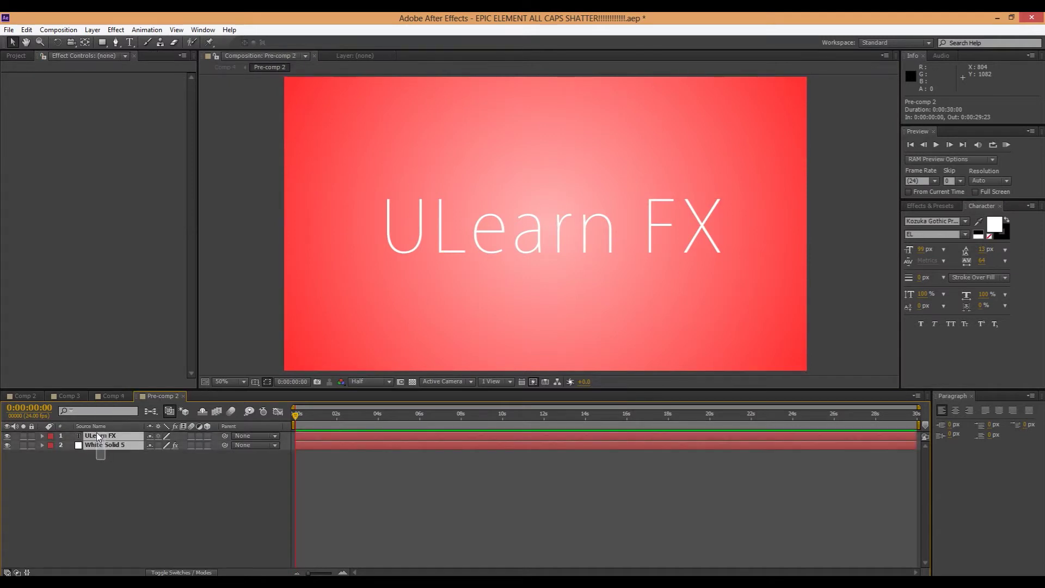
left_click(99, 441)
left_click(97, 434, "ctrl")
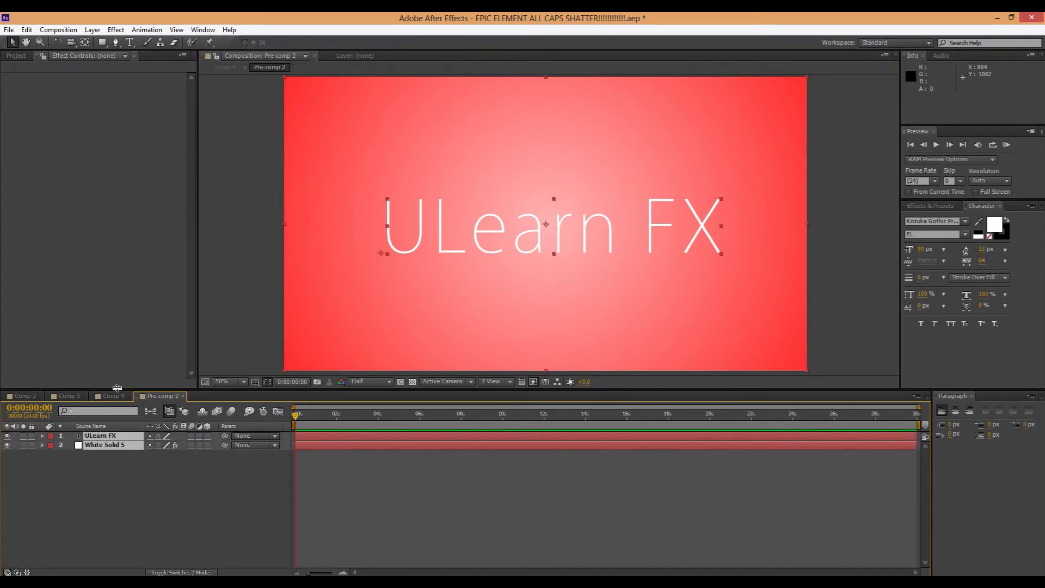
left_click(113, 396)
left_click(116, 445)
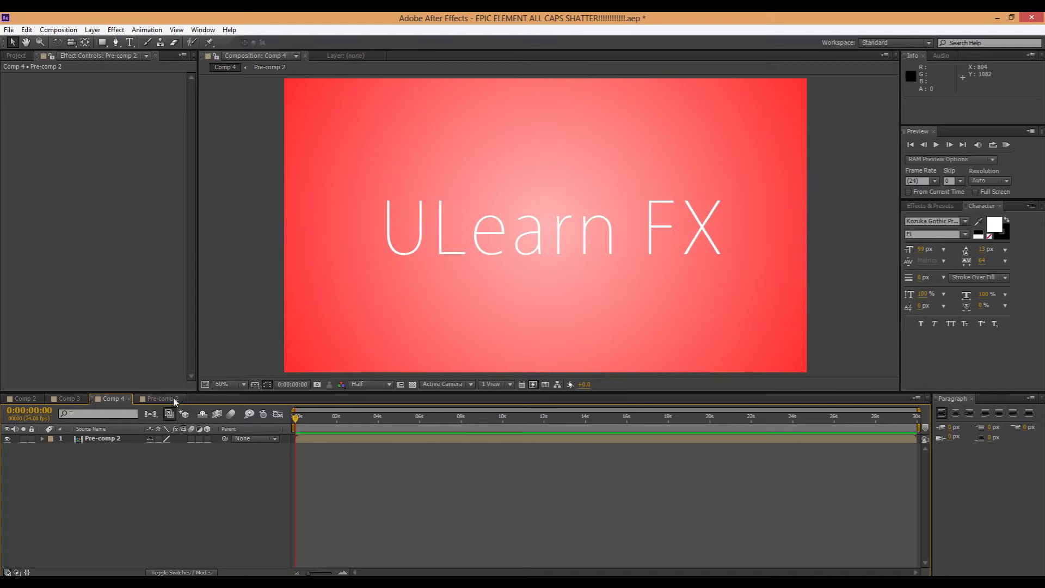
left_click(174, 398)
left_click(183, 398)
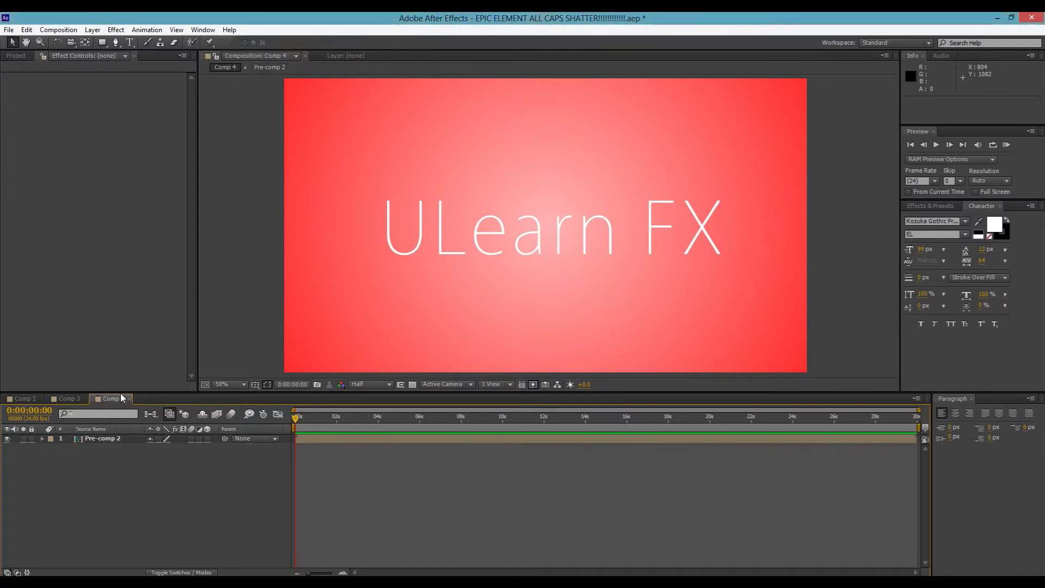
Add a full-frame FF0000 red solid, Red Solid 1, to Comp 4
right_click(107, 489)
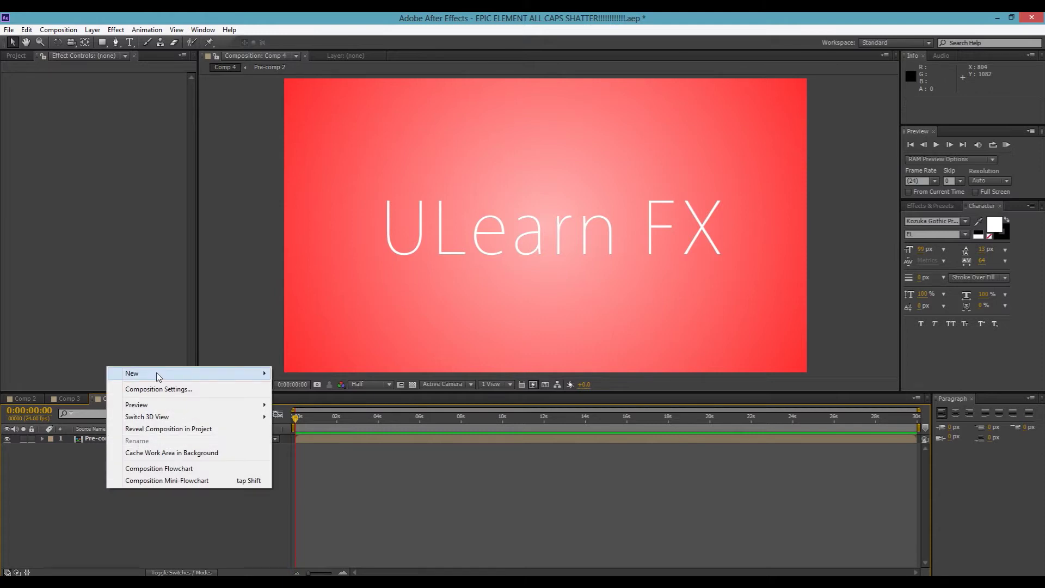
mouse_move(159, 373)
left_click(300, 401)
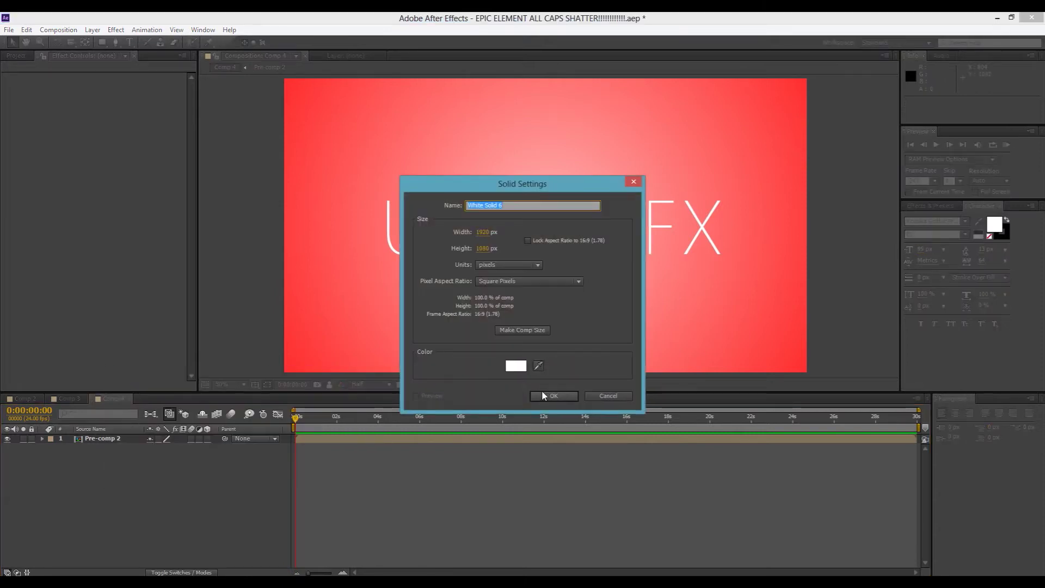
left_click(516, 366)
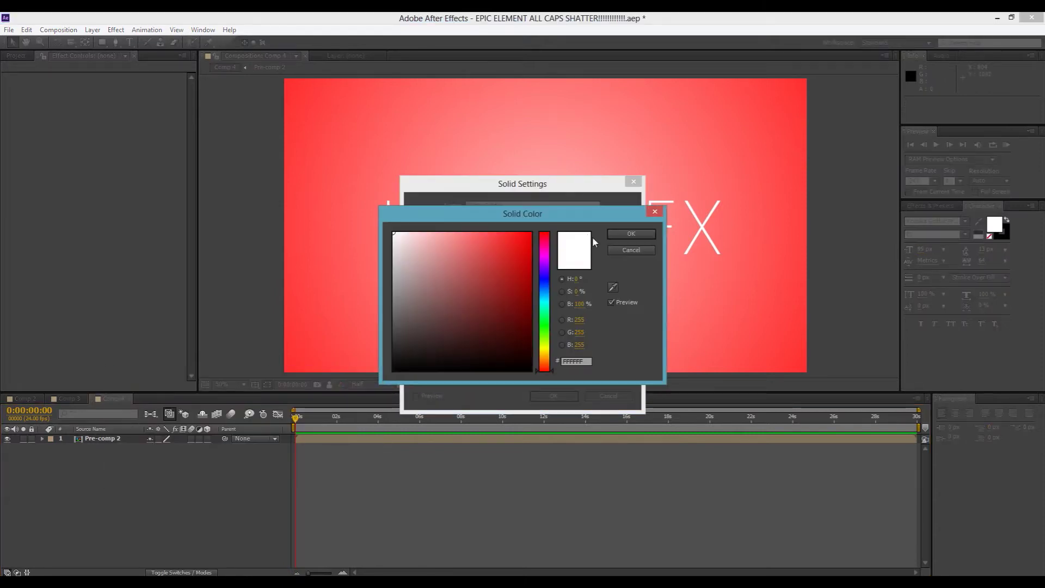
left_click_drag(459, 288, 610, 218)
left_click(630, 234)
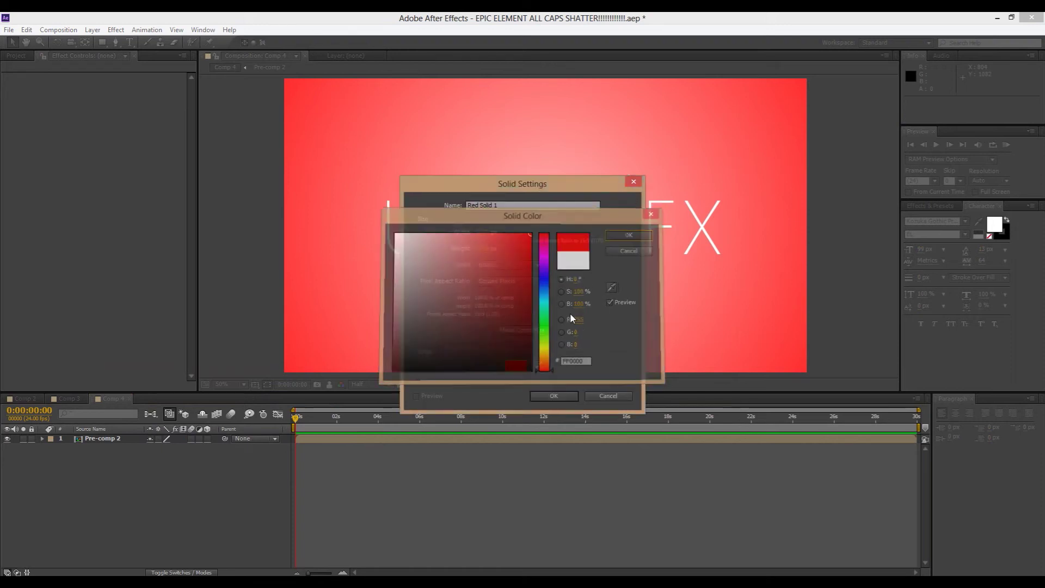
left_click(561, 396)
Search Effects & Presets for 'ele' to find the Element effect
left_click(937, 206)
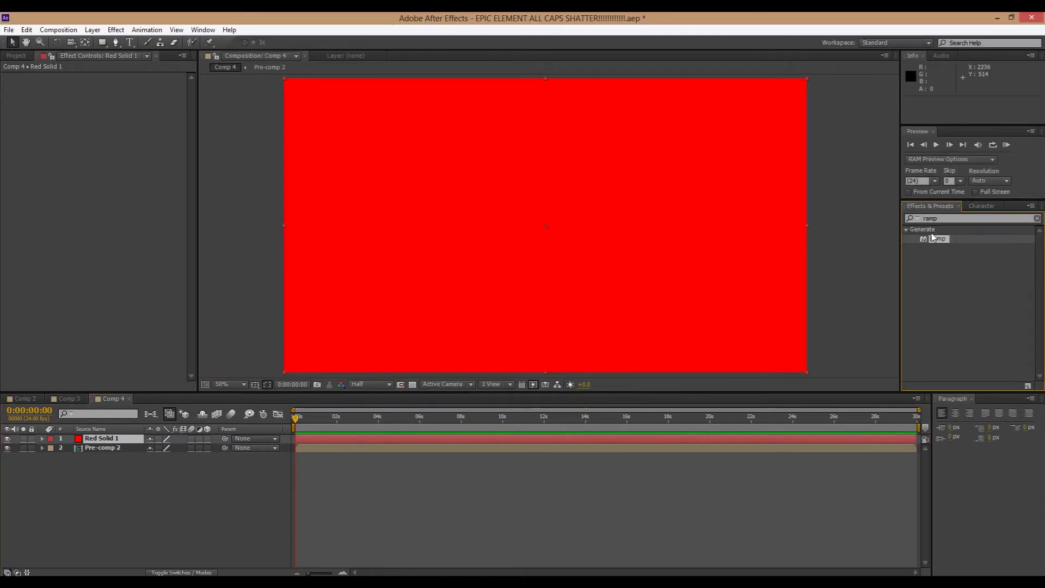
type("elemn")
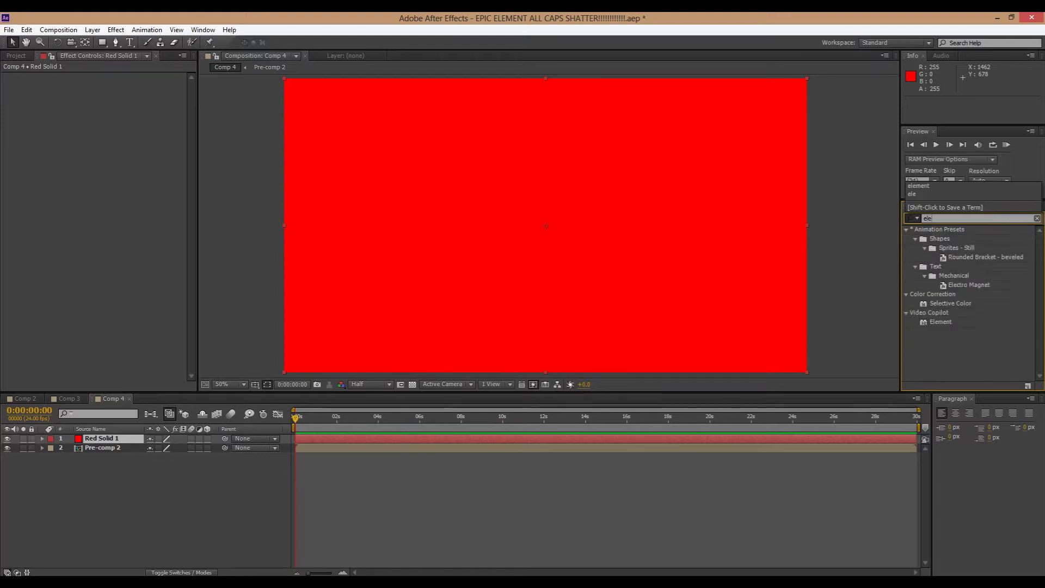
key("BackSpace")
key("BackSpace")
Apply Video Copilot's Element effect to Red Solid 1
type("ment")
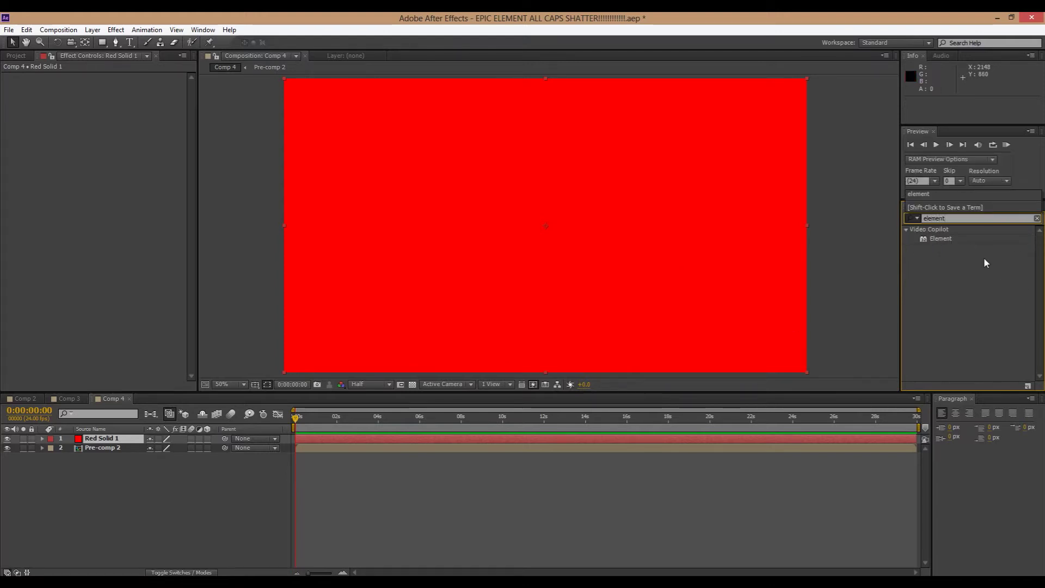
left_click_drag(938, 239, 564, 249)
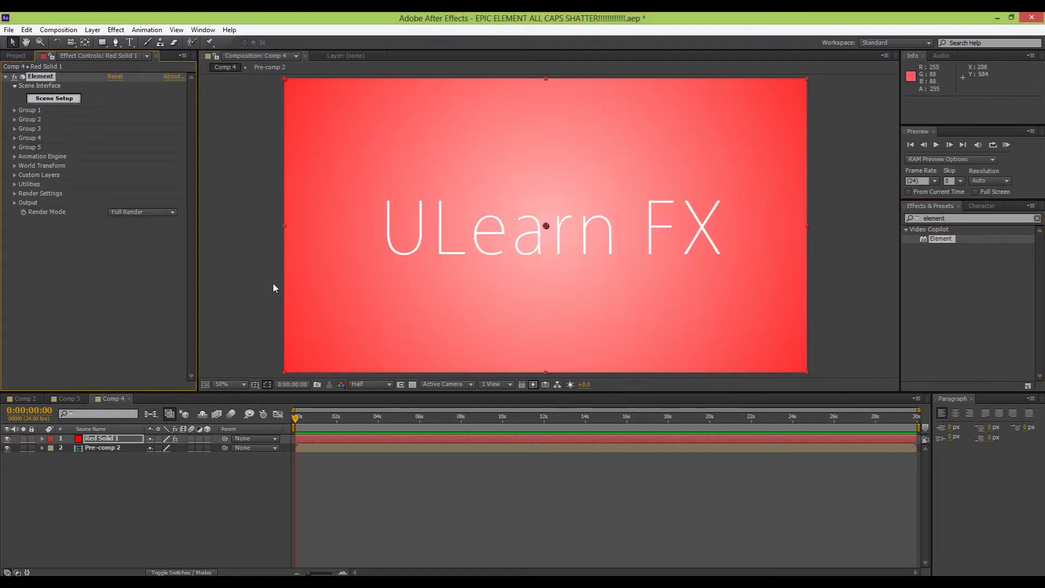
left_click_drag(100, 438, 102, 452)
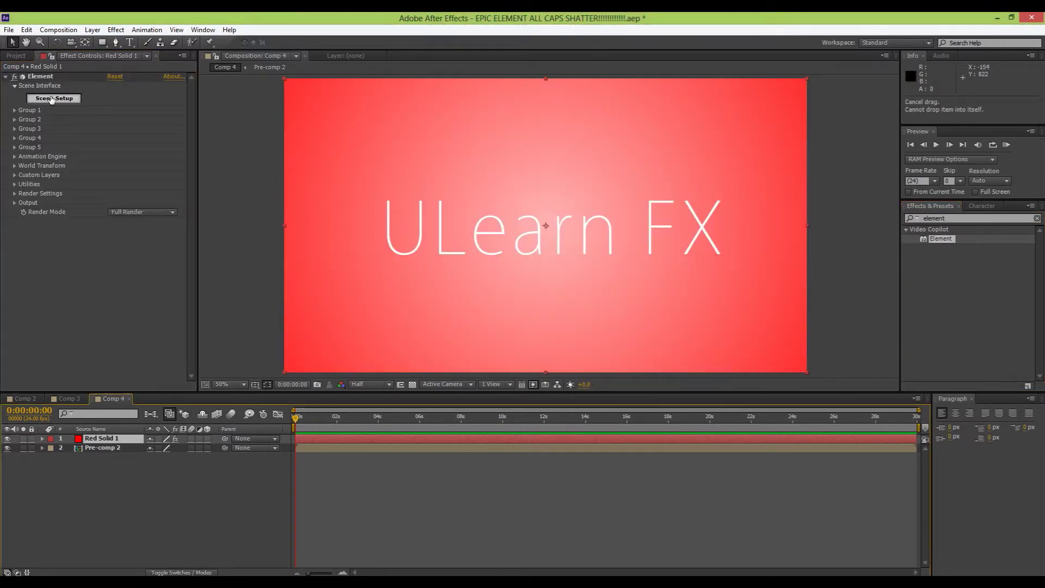
Set Element's Custom Texture Map Layer 1 to Pre-comp 2
left_click(15, 175)
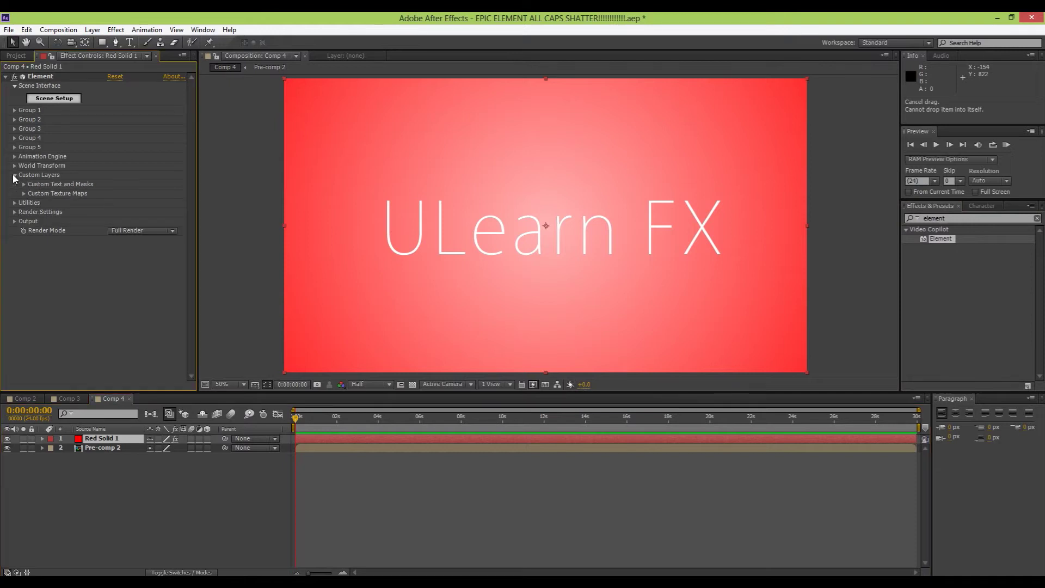
left_click(24, 194)
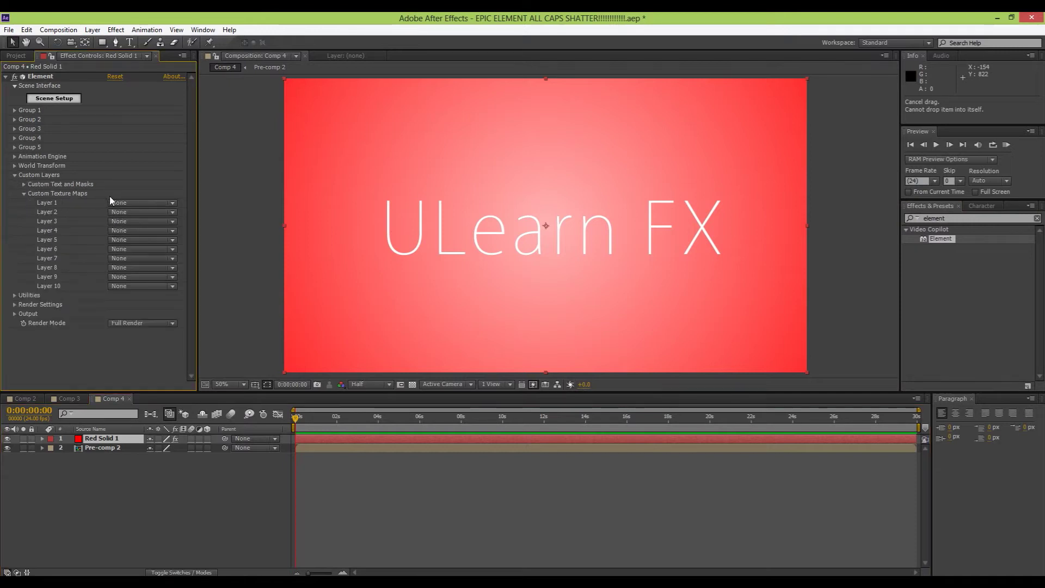
left_click(129, 203)
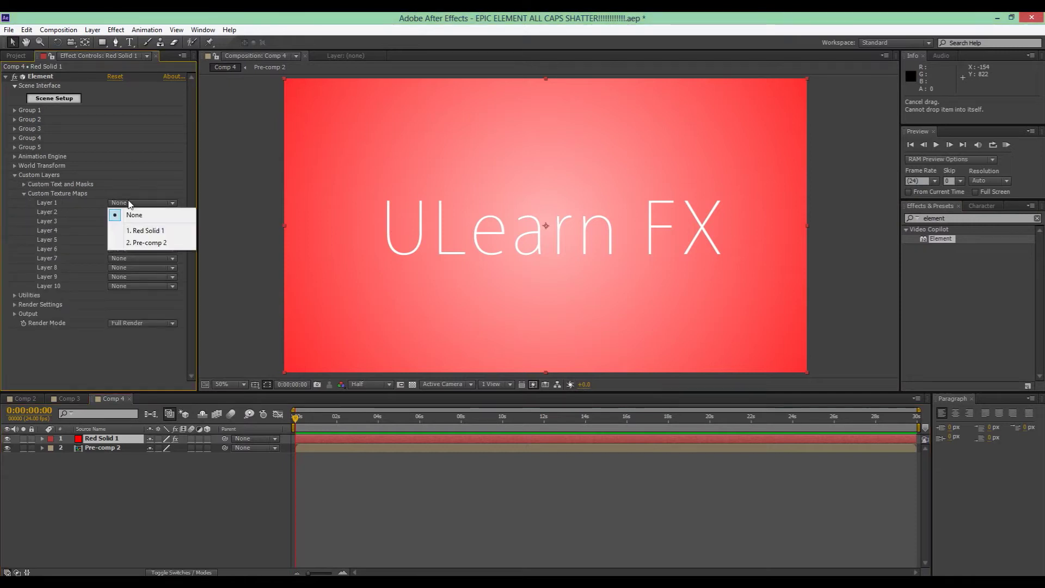
left_click(141, 243)
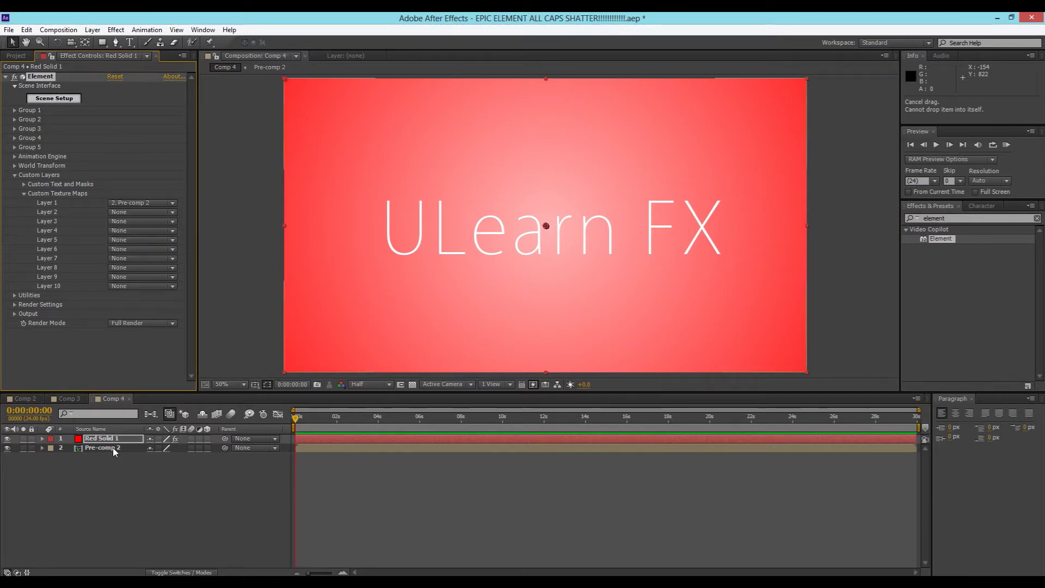
Open Element's Scene Setup and show the Starter_Pack models
left_click(54, 99)
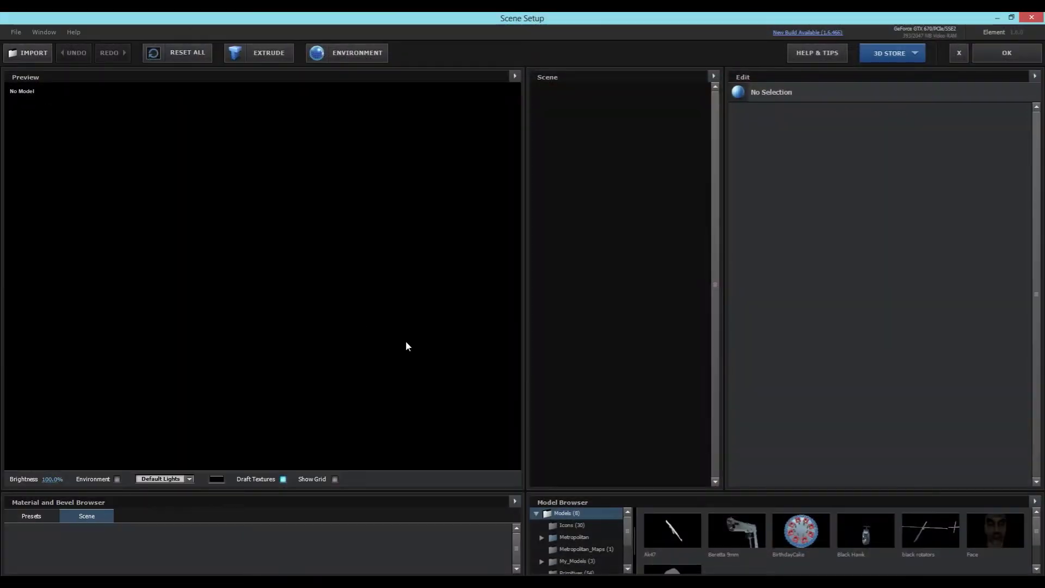
scroll(587, 547, "down", 1)
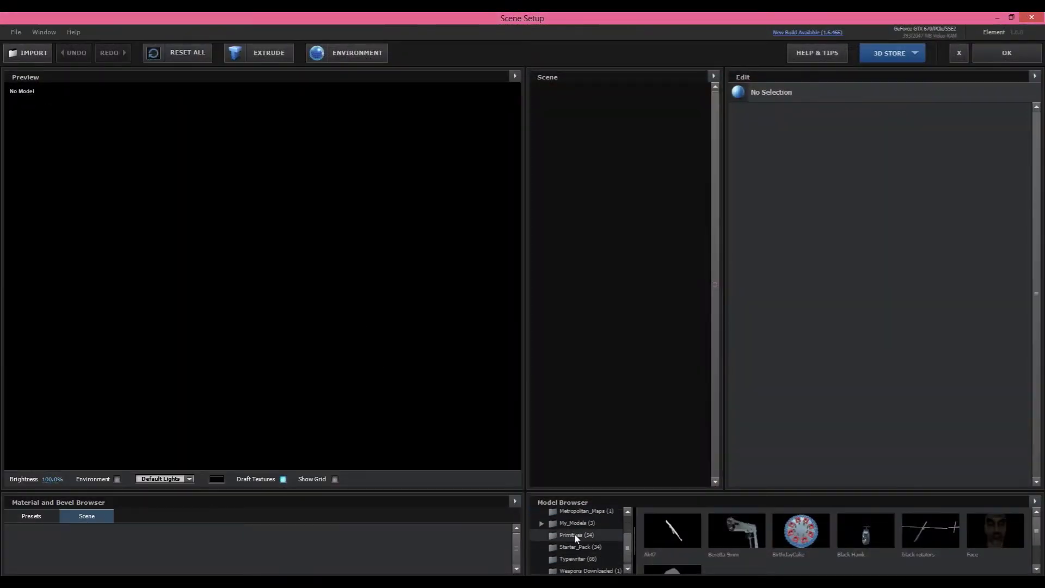
left_click(580, 547)
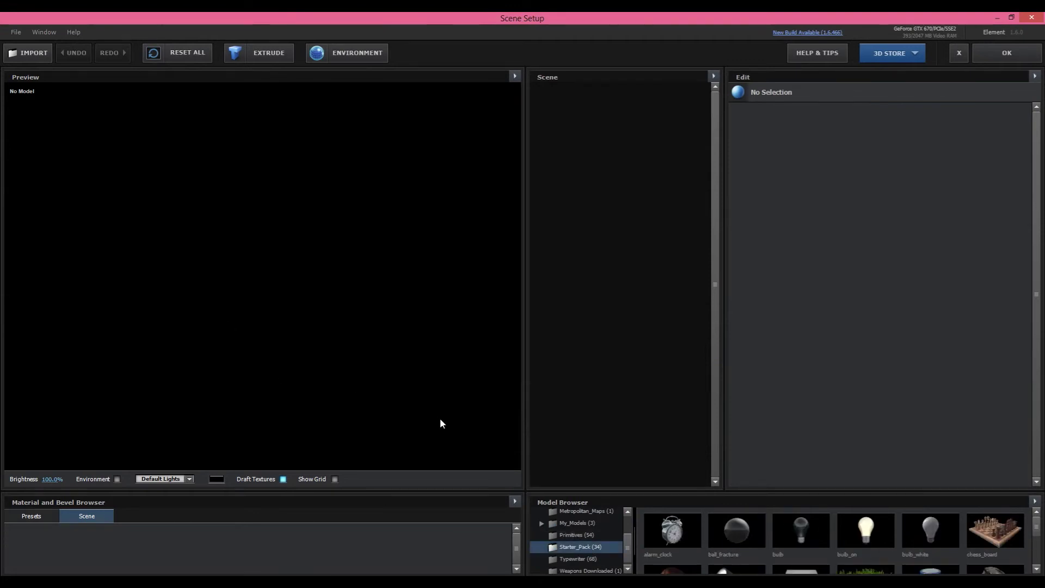
Load the floor_fracture model from the Starter_Pack thumbnails into the scene
scroll(814, 567, "down", 1)
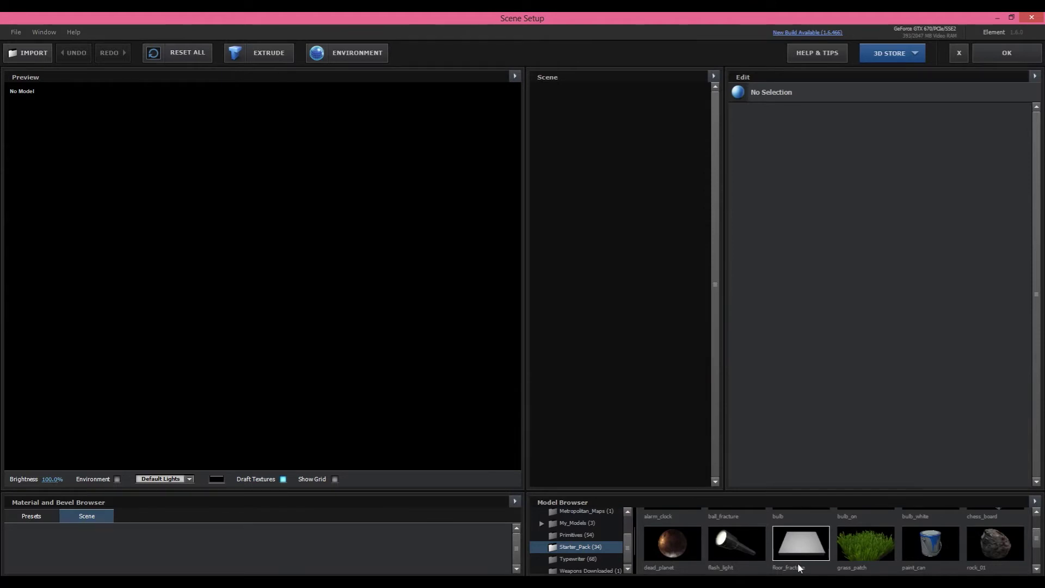
scroll(734, 549, "up", 1)
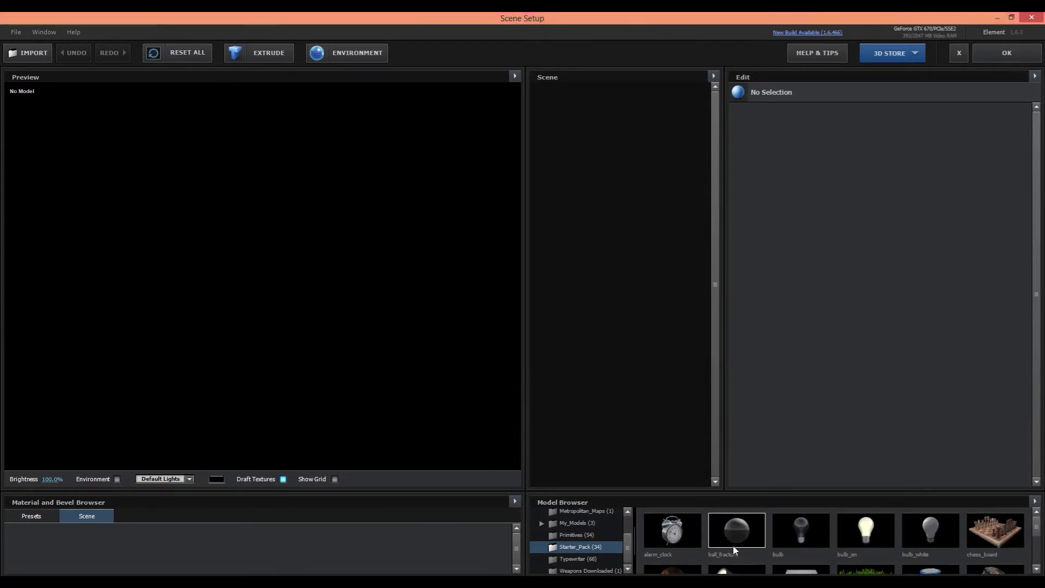
scroll(740, 541, "down", 3)
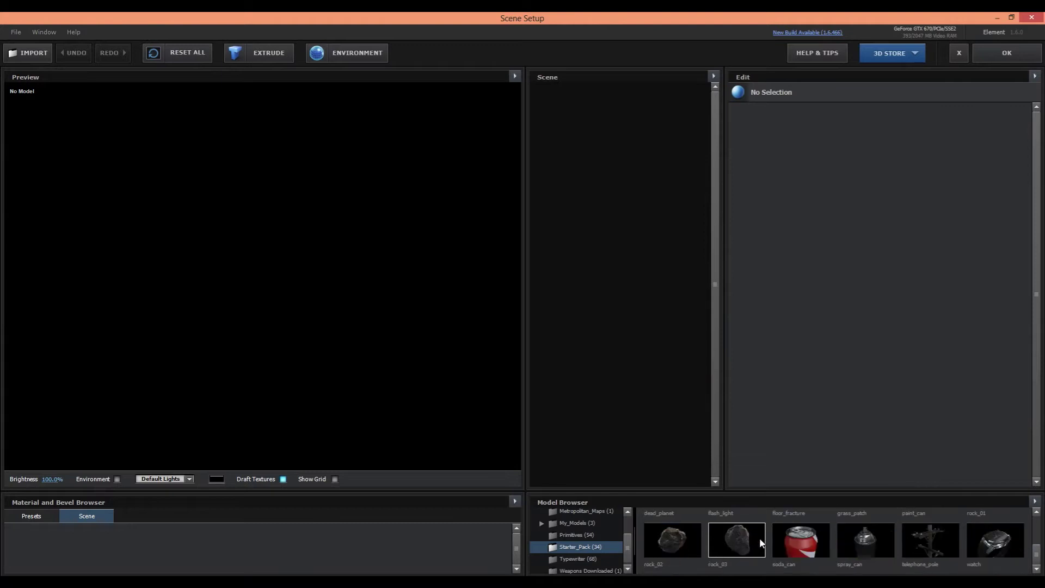
scroll(755, 550, "up", 3)
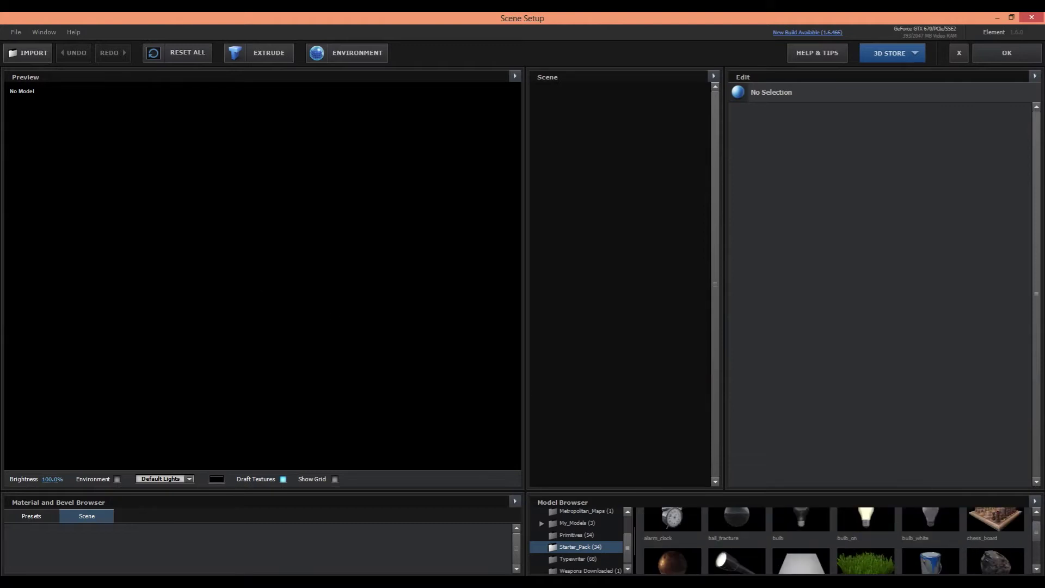
scroll(790, 549, "down", 1)
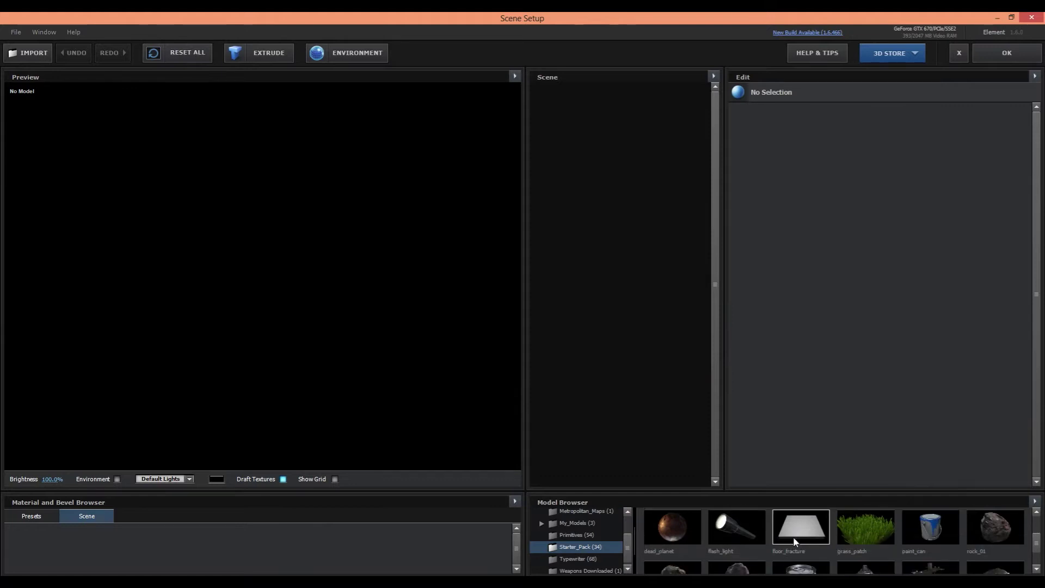
double_click(793, 538)
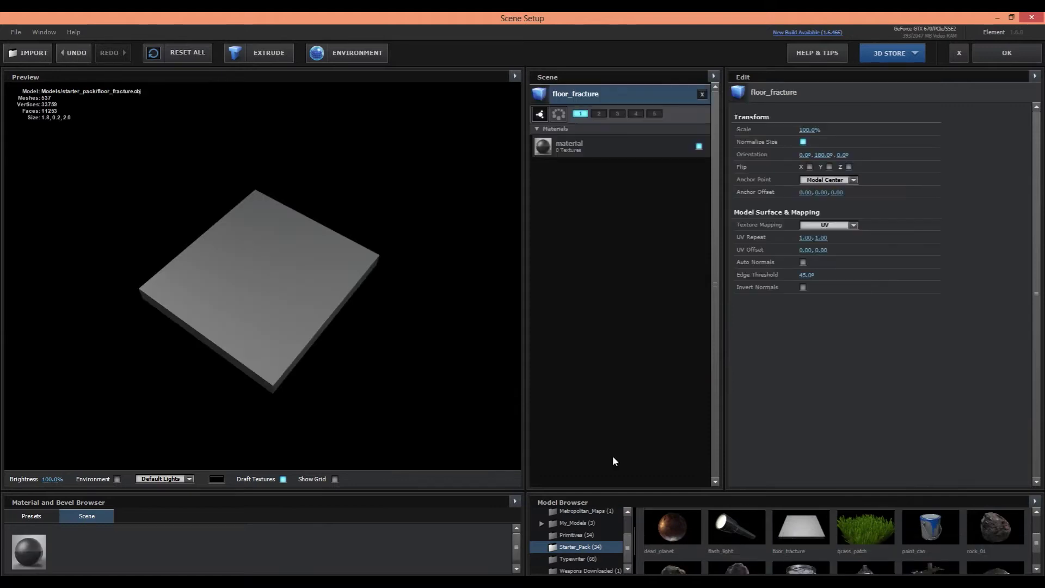
Add the flat_box primitive beside floor_fracture and compare the two materials
left_click(593, 538)
scroll(745, 545, "down", 2)
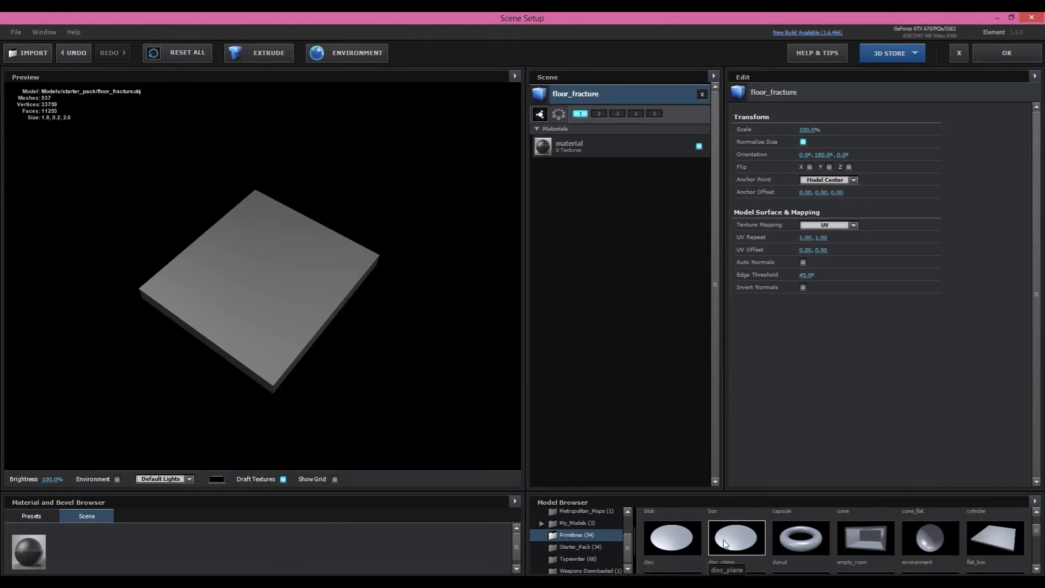
double_click(1009, 520)
left_click_drag(395, 433, 370, 385)
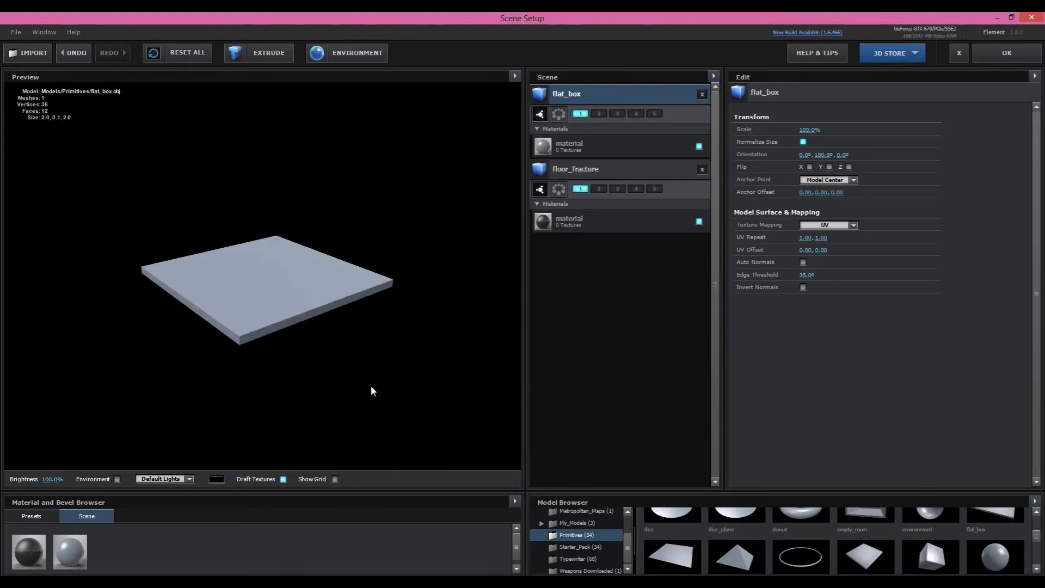
left_click(589, 147)
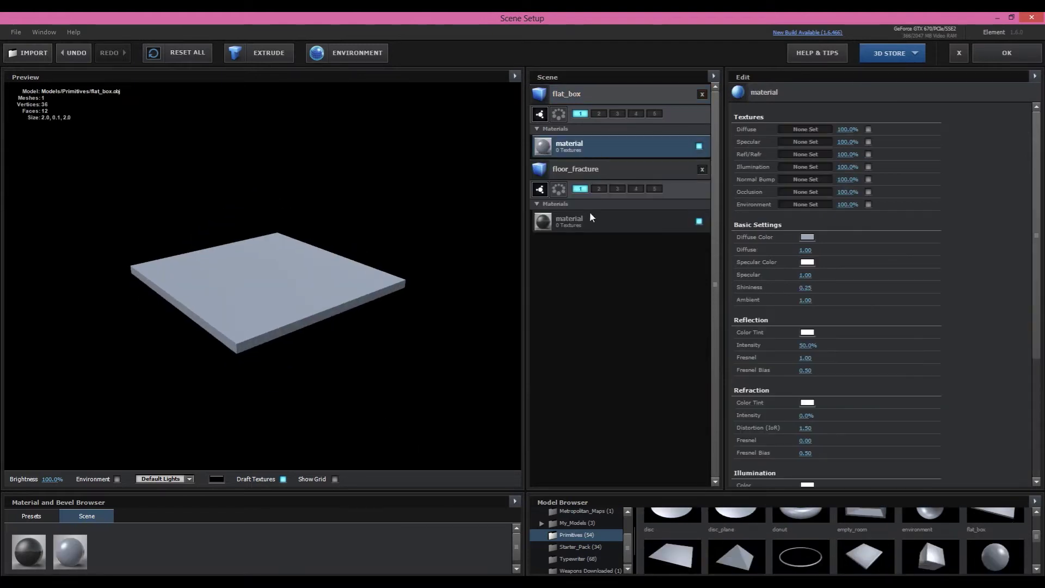
left_click(590, 215)
left_click(571, 142)
Show the preview as wireframe and orbit around flat_box and the fractured floor
left_click(514, 75)
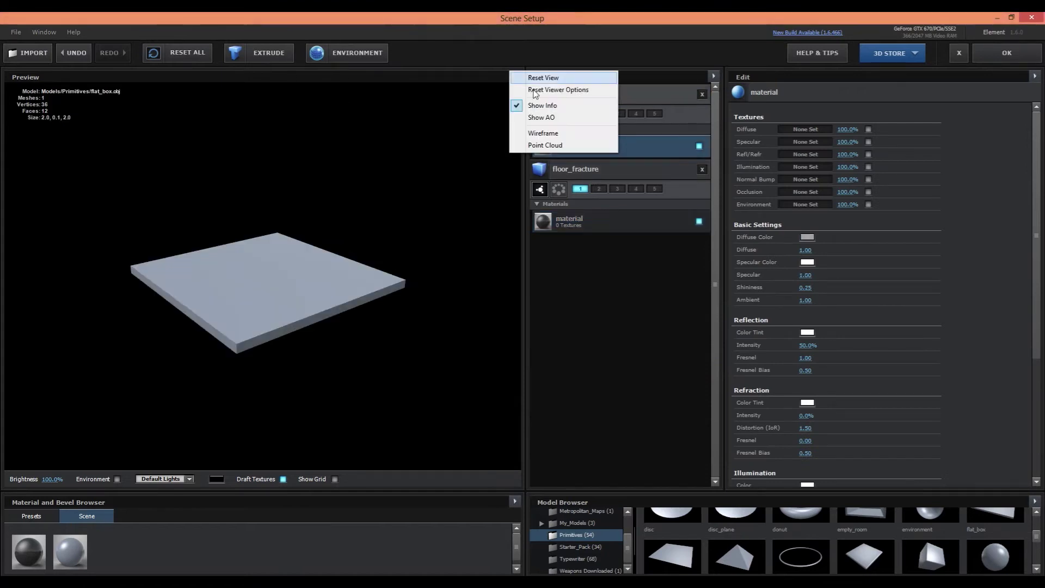
left_click(547, 136)
left_click_drag(317, 311, 237, 308)
left_click(603, 221)
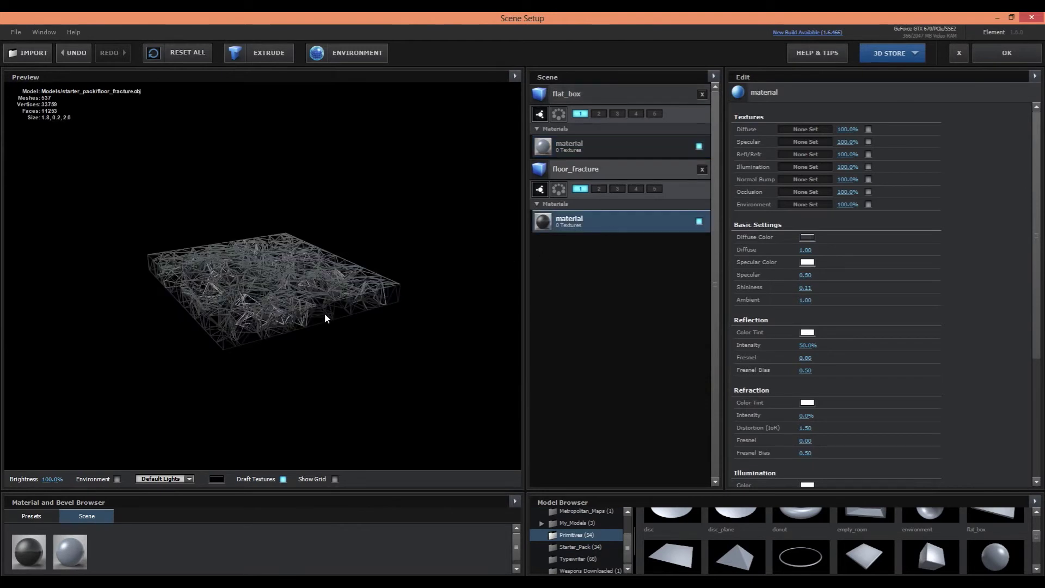
left_click_drag(324, 312, 270, 428)
scroll(281, 279, "up", 5)
left_click_drag(366, 453, 528, 65)
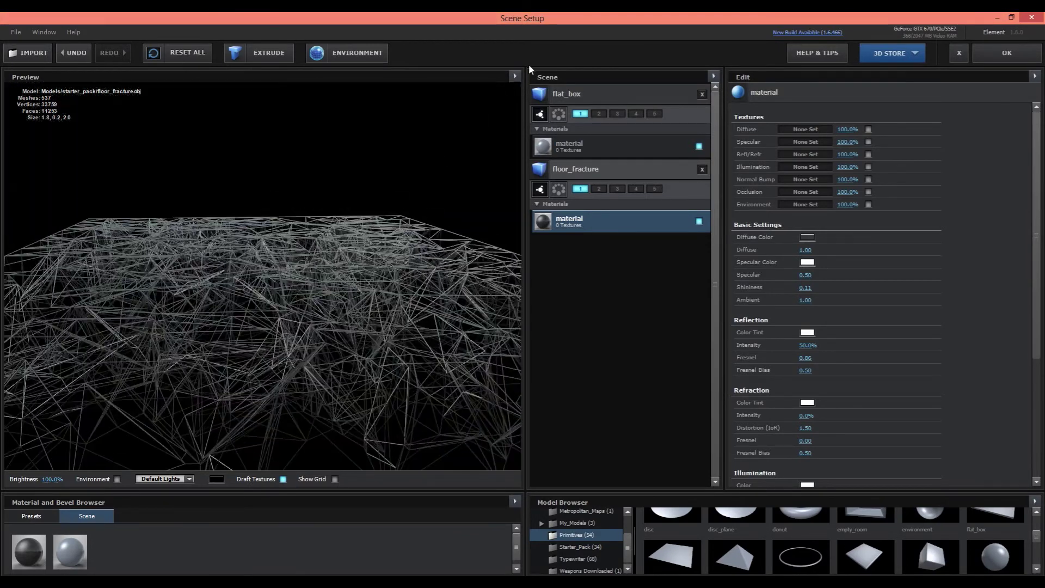
Return the preview to shaded display and delete flat_box from the scene
left_click(514, 75)
left_click(533, 134)
mouse_move(439, 228)
left_mouse_down()
mouse_move(420, 303)
mouse_move(395, 277)
mouse_move(392, 296)
left_mouse_up()
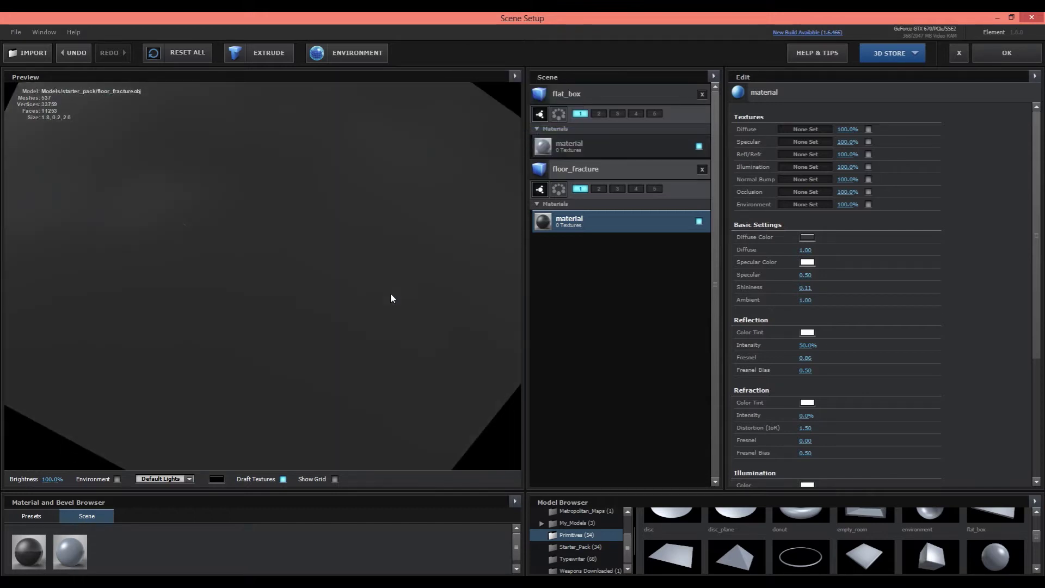
left_click(586, 94)
key("Delete")
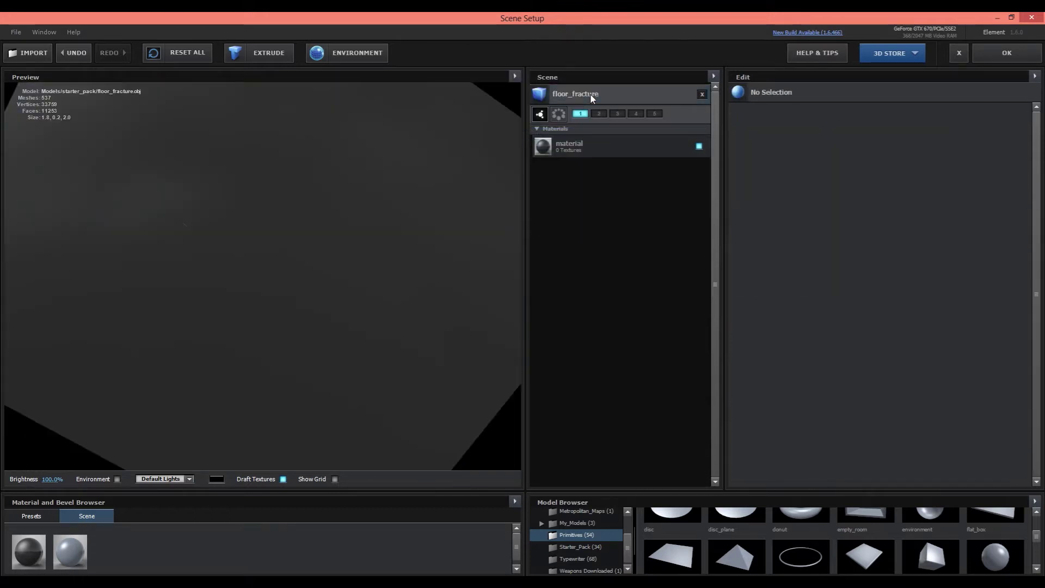
Set the floor_fracture material's diffuse texture to Custom Layer 1
left_click_drag(449, 115, 403, 272)
left_click(562, 156)
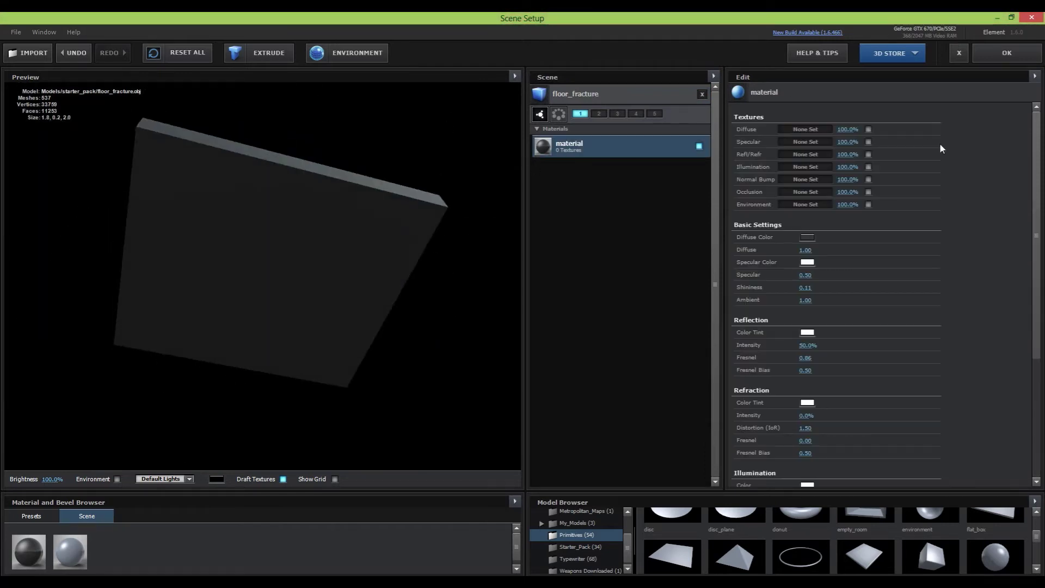
left_click(803, 131)
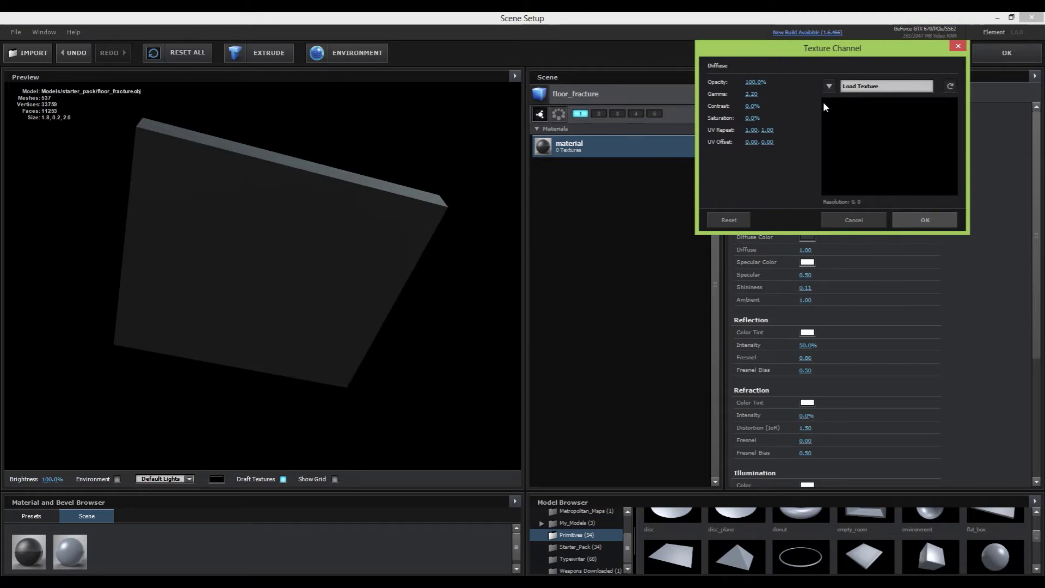
left_click(829, 87)
left_click(843, 103)
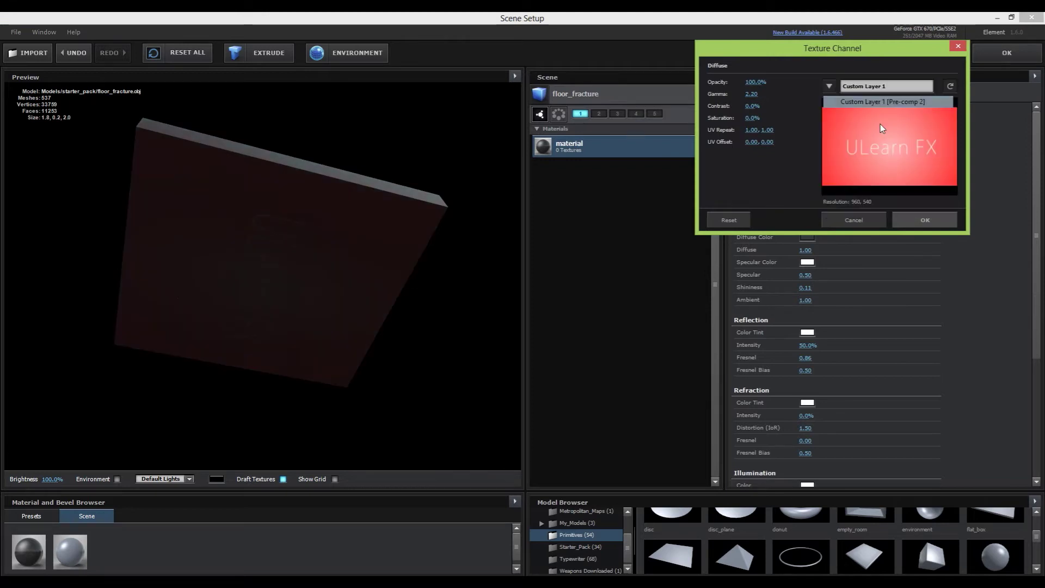
left_click(924, 220)
left_click_drag(344, 352, 80, 393)
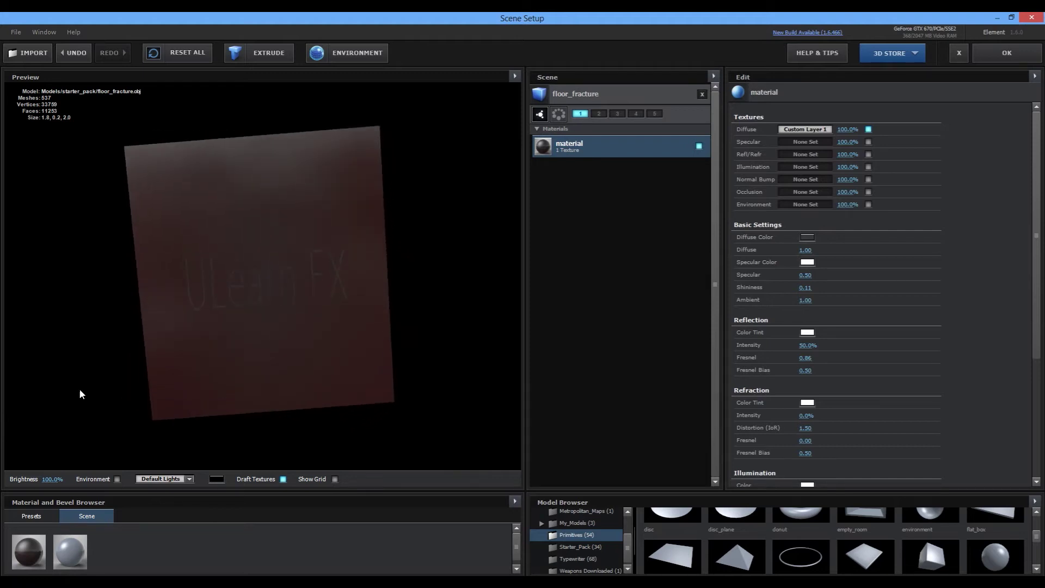
Set the diffuse colour to white (FFFFFF) and apply the Scene Setup
left_click(807, 237)
left_click(709, 183)
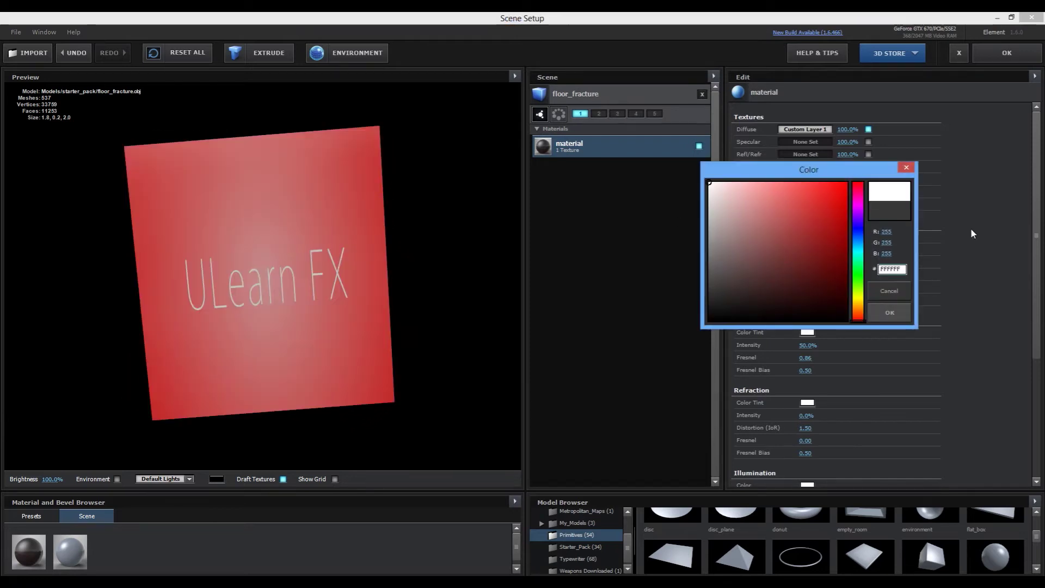
left_click(891, 311)
mouse_move(334, 403)
left_mouse_down()
mouse_move(323, 407)
mouse_move(341, 409)
mouse_move(321, 417)
mouse_move(347, 371)
mouse_move(351, 399)
mouse_move(341, 411)
mouse_move(357, 351)
mouse_move(359, 412)
mouse_move(404, 398)
mouse_move(303, 395)
mouse_move(322, 395)
mouse_move(326, 407)
mouse_move(308, 406)
mouse_move(337, 401)
left_mouse_up()
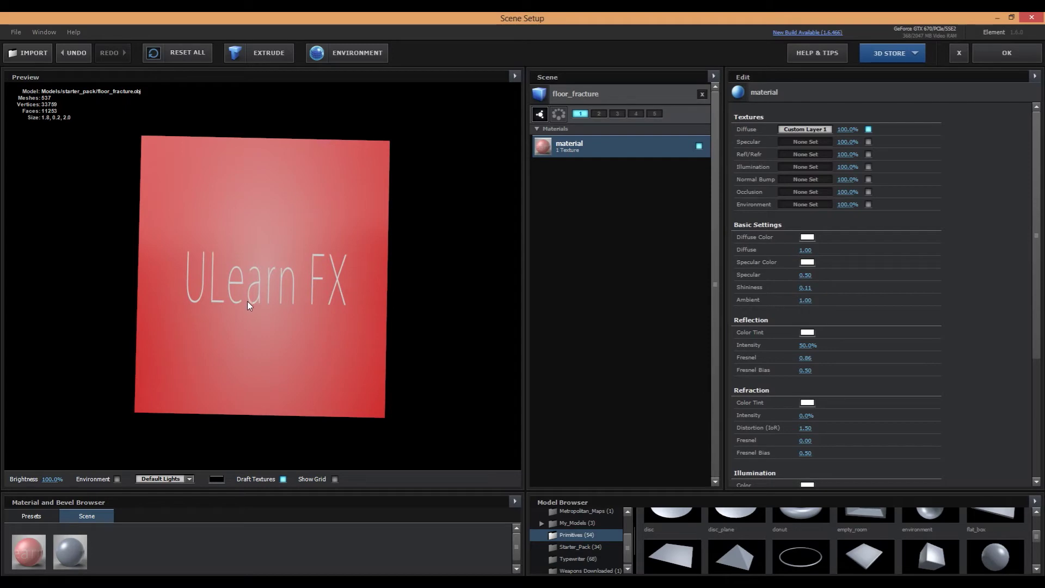
left_click(1000, 54)
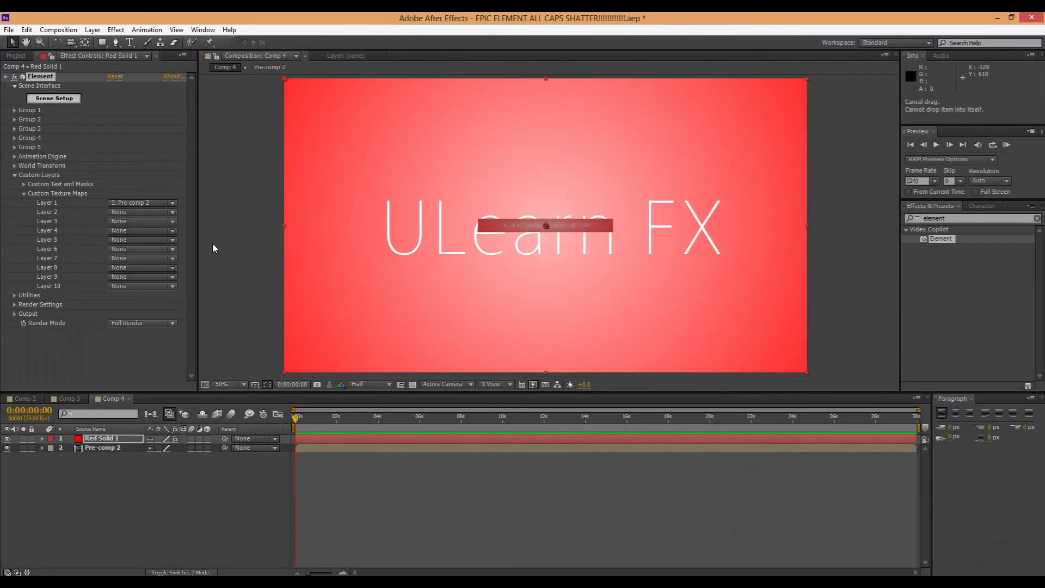
In Pre-comp 2, squash the ULearn FX text vertically, raising it to 356, 584, then return to Comp 4
double_click(109, 447)
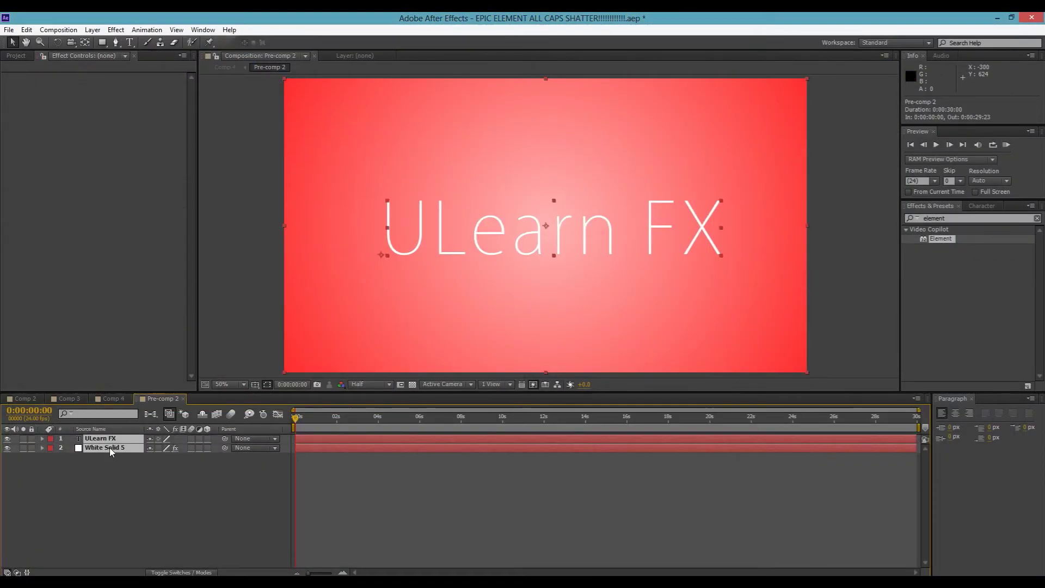
mouse_move(555, 204)
left_mouse_down()
mouse_move(555, 215)
mouse_move(554, 196)
left_mouse_up()
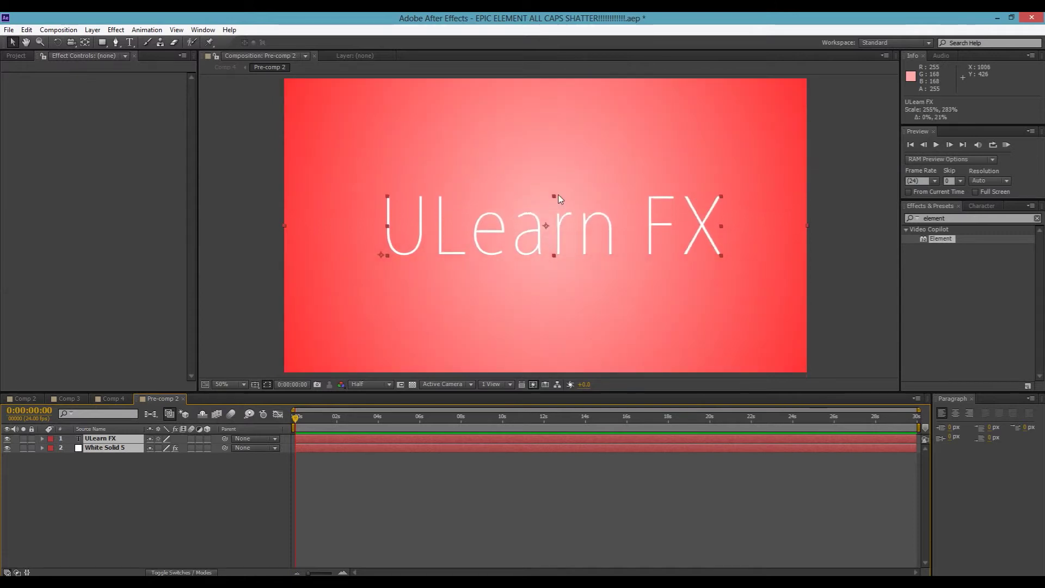
left_click(107, 457)
left_click(108, 439)
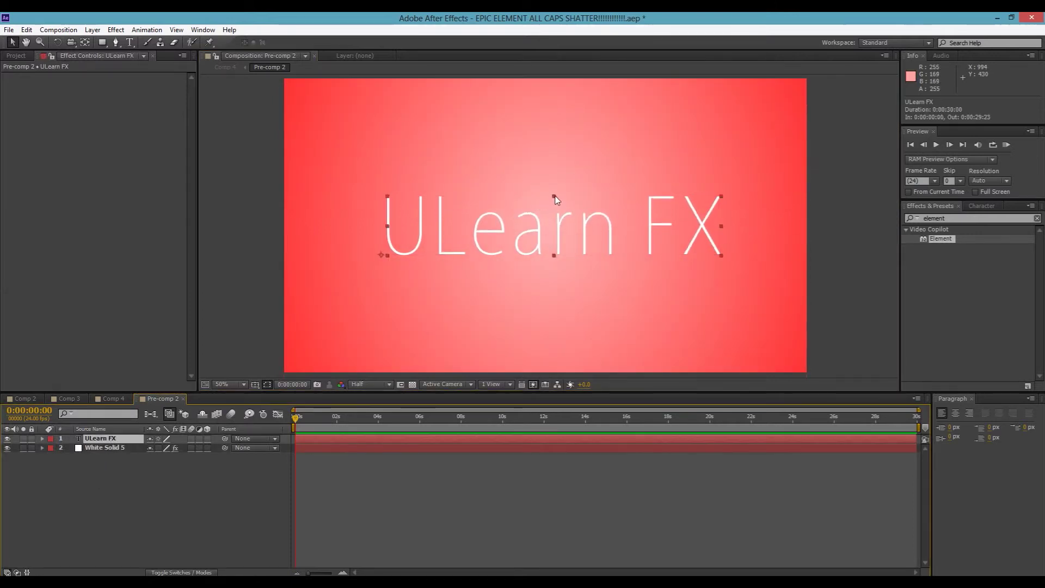
left_click_drag(555, 199, 566, 222)
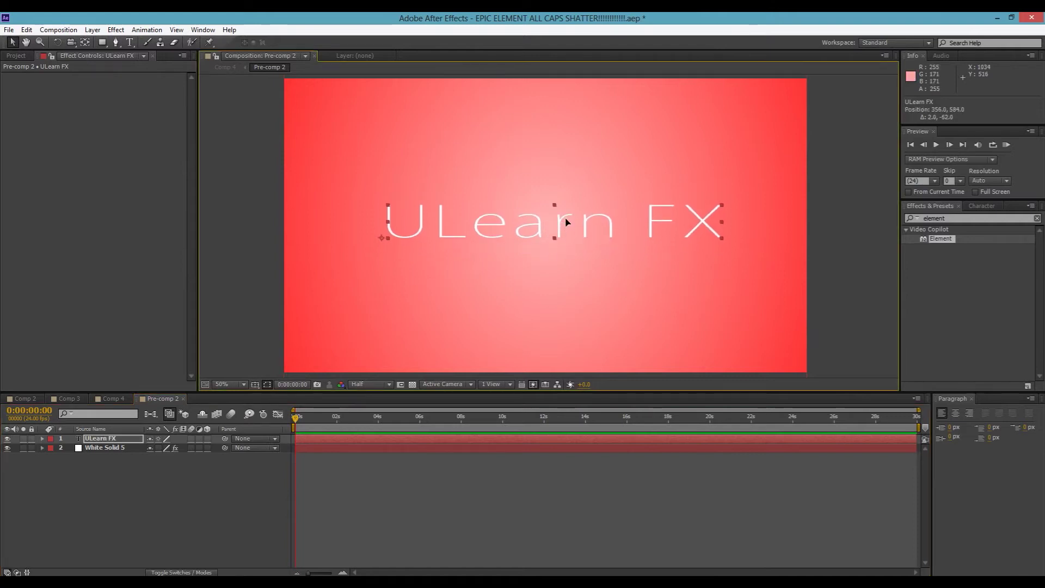
left_click(122, 399)
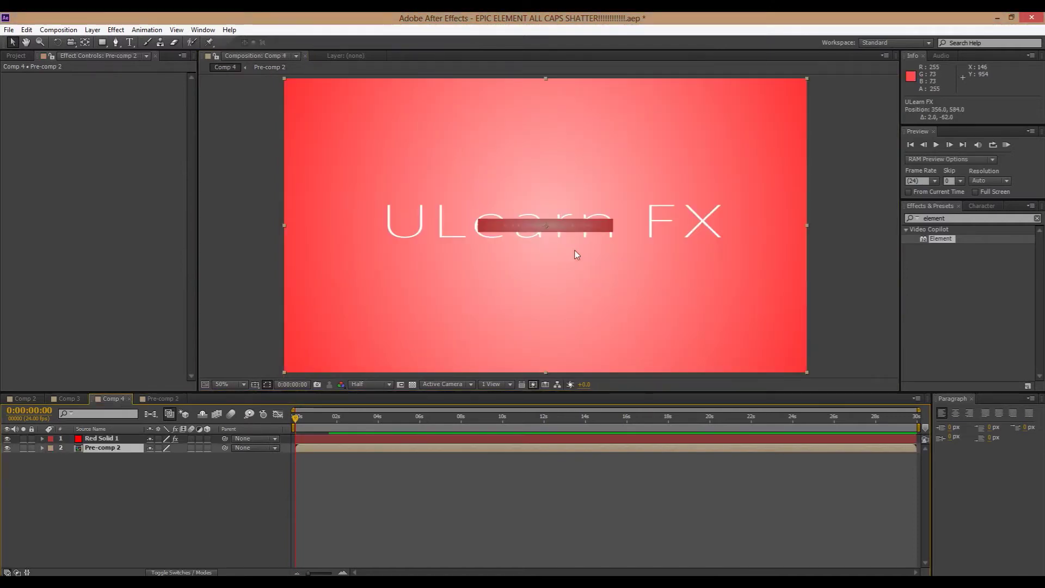
Hide Pre-comp 2 and add a new camera, Camera 1, to Comp 4
left_click(7, 448)
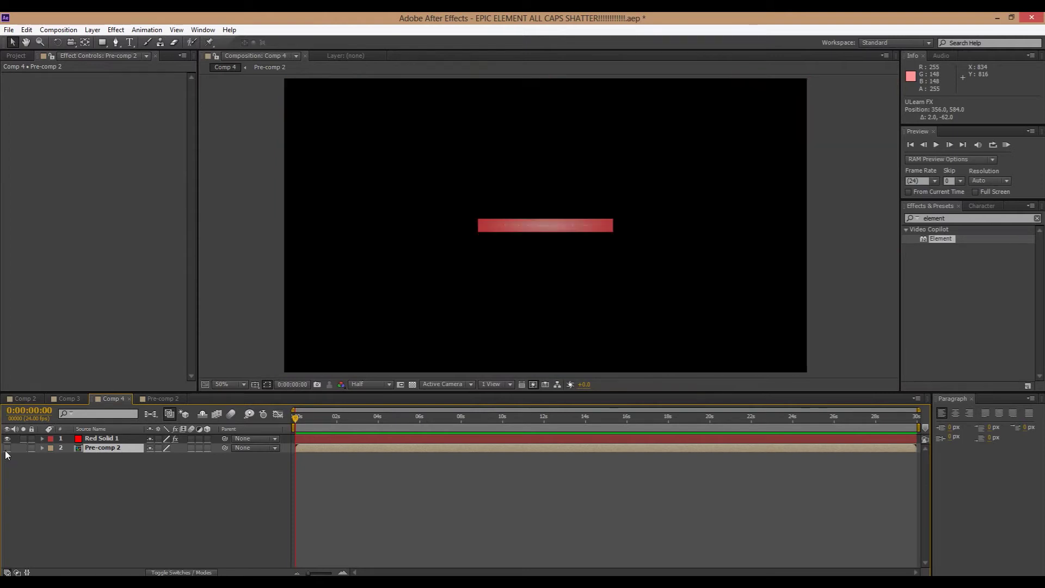
left_click(100, 439)
right_click(89, 475)
mouse_move(154, 359)
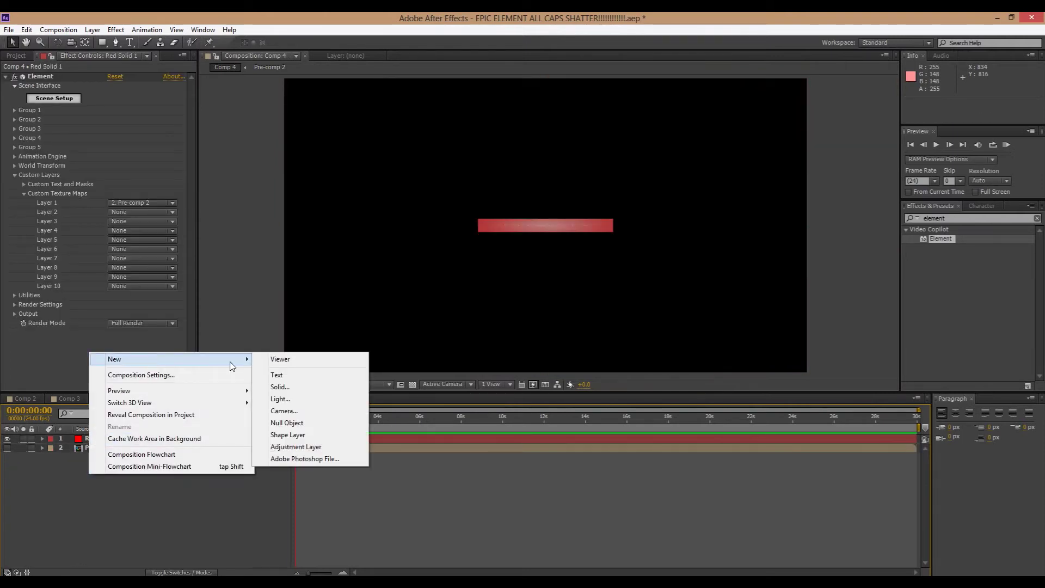
left_click(326, 400)
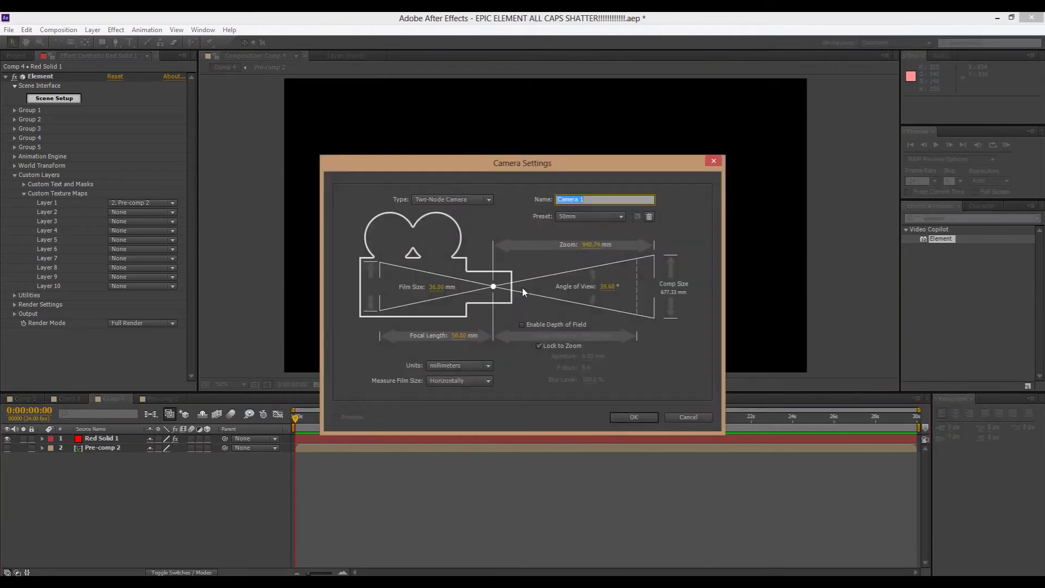
left_click(634, 415)
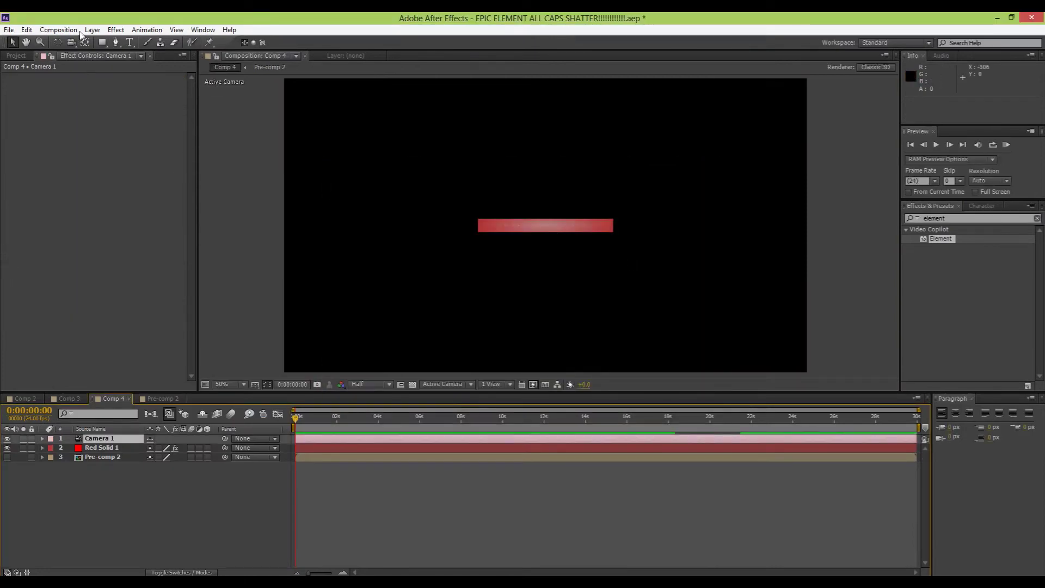
Orbit and dolly Camera 1 until the ULearn FX panel fills the frame, previewing at Full resolution
left_click(71, 42)
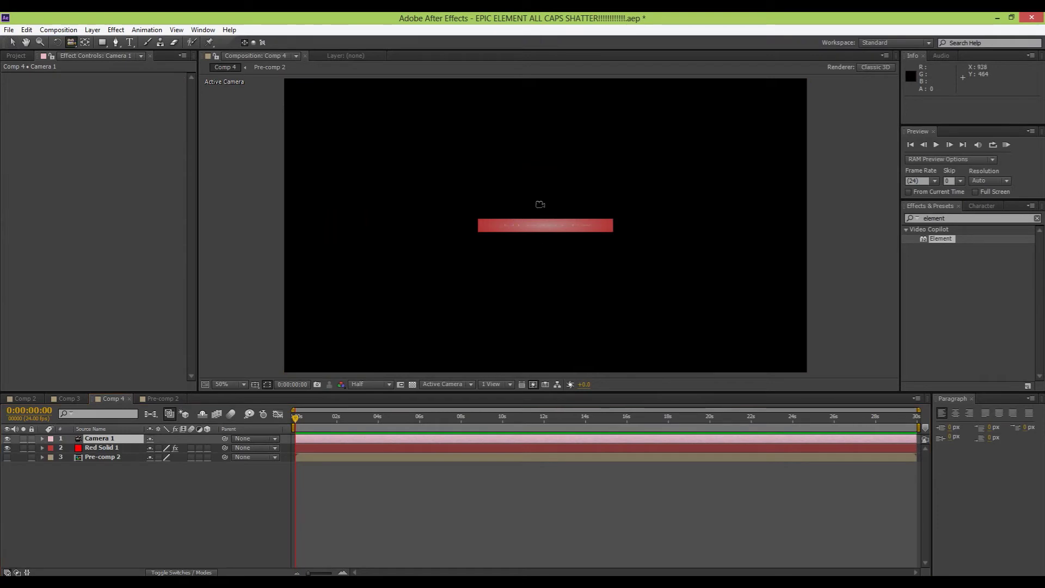
left_click_drag(539, 204, 541, 303)
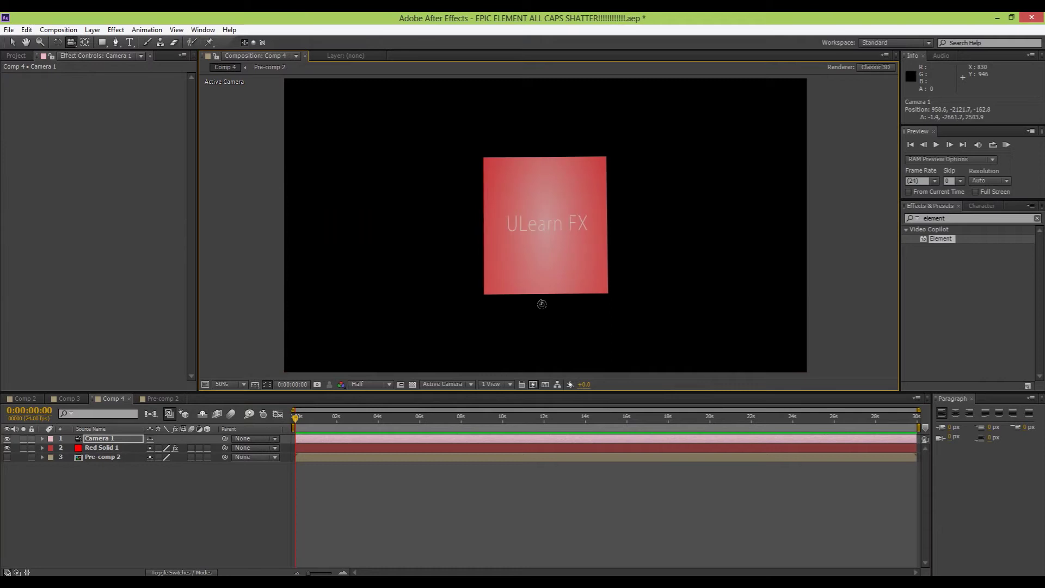
key("c")
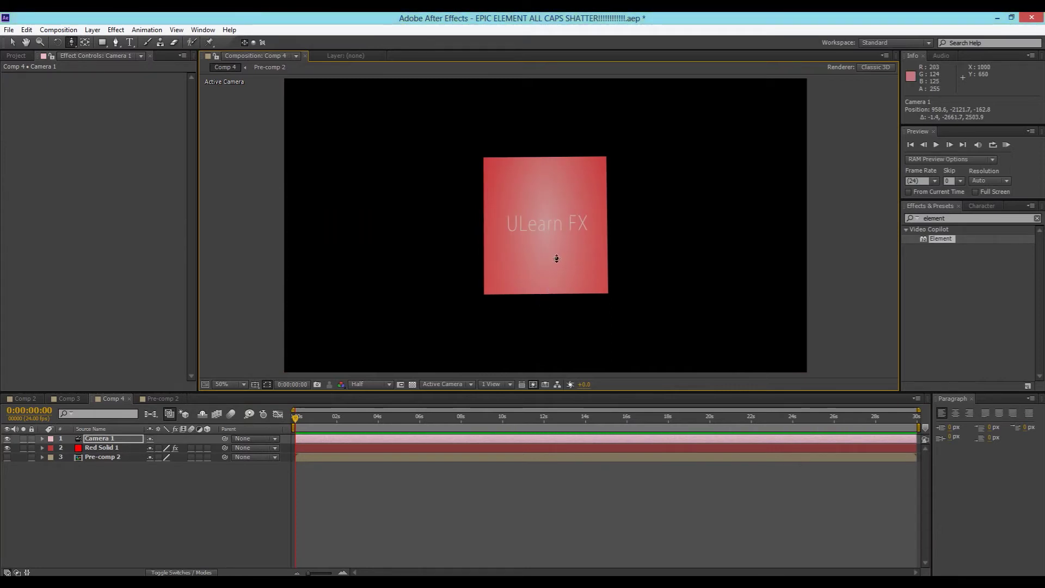
left_click_drag(556, 258, 585, 13)
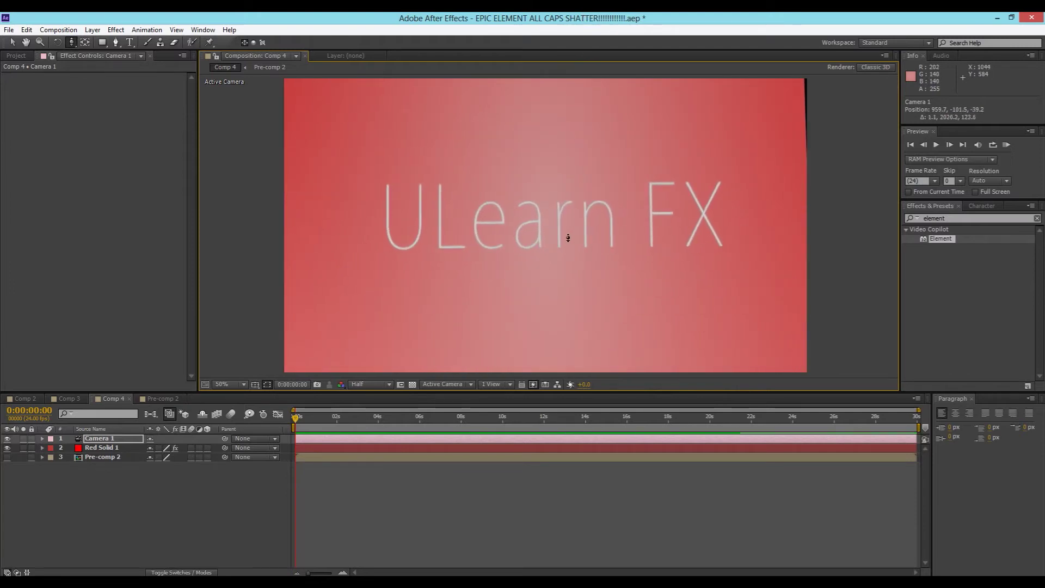
left_click(359, 384)
left_click(371, 413)
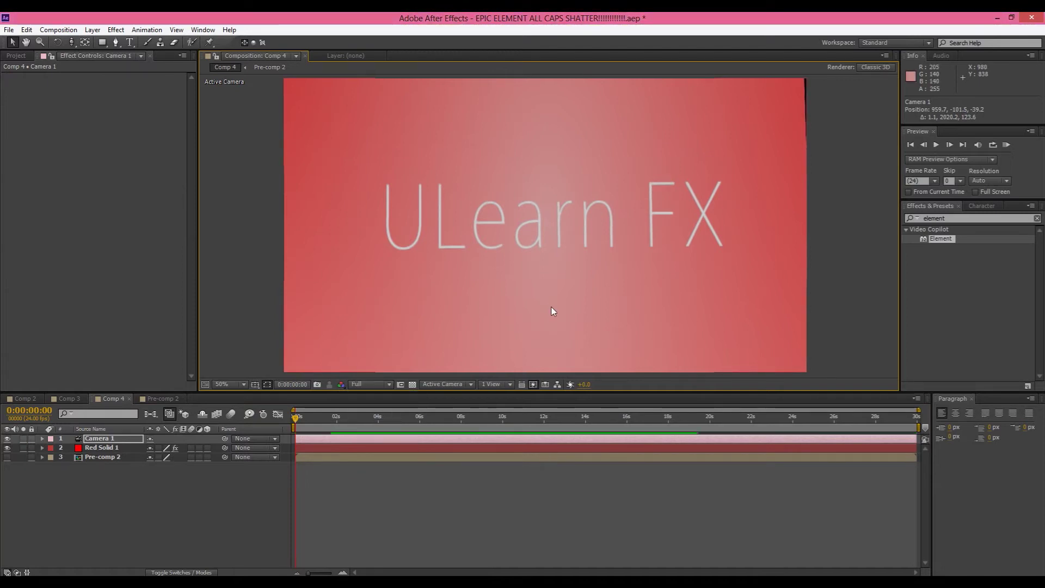
Fine-tune Camera 1 so the title sits upright and centred, then move the time indicator to 0
key("c")
left_click_drag(551, 307, 548, 306)
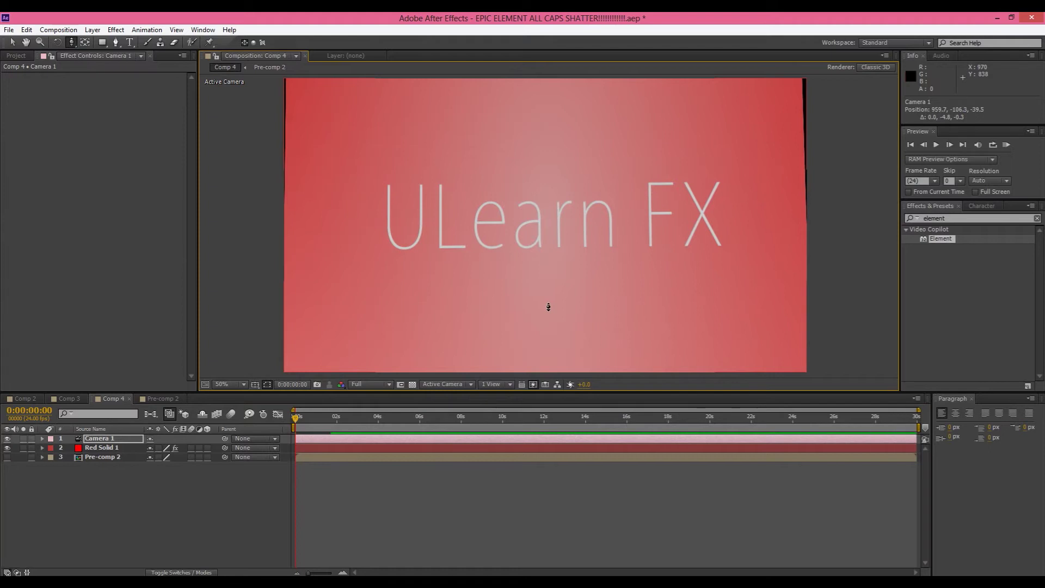
left_click_drag(550, 303, 550, 306)
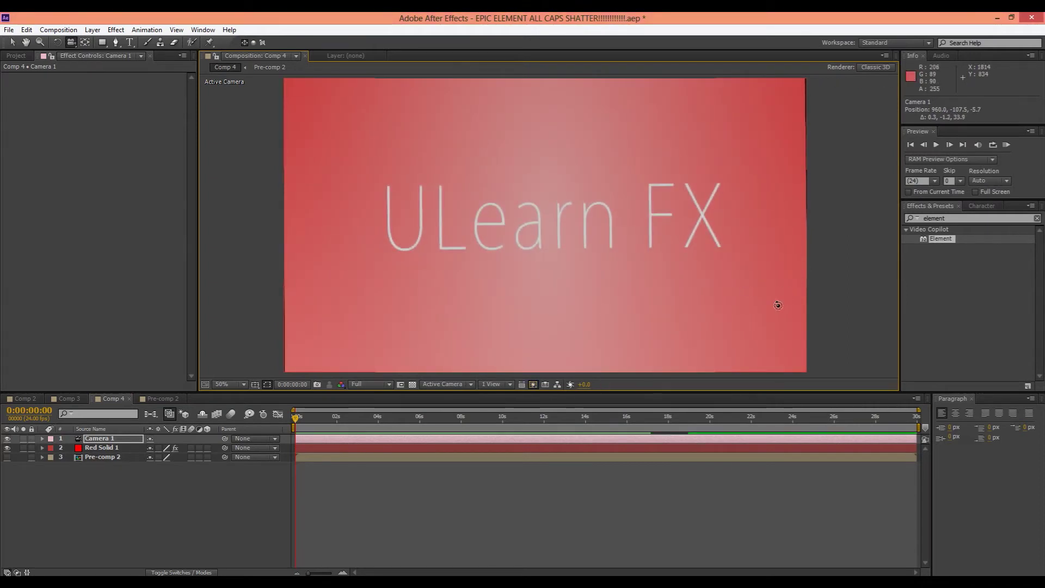
left_click_drag(778, 304, 776, 303)
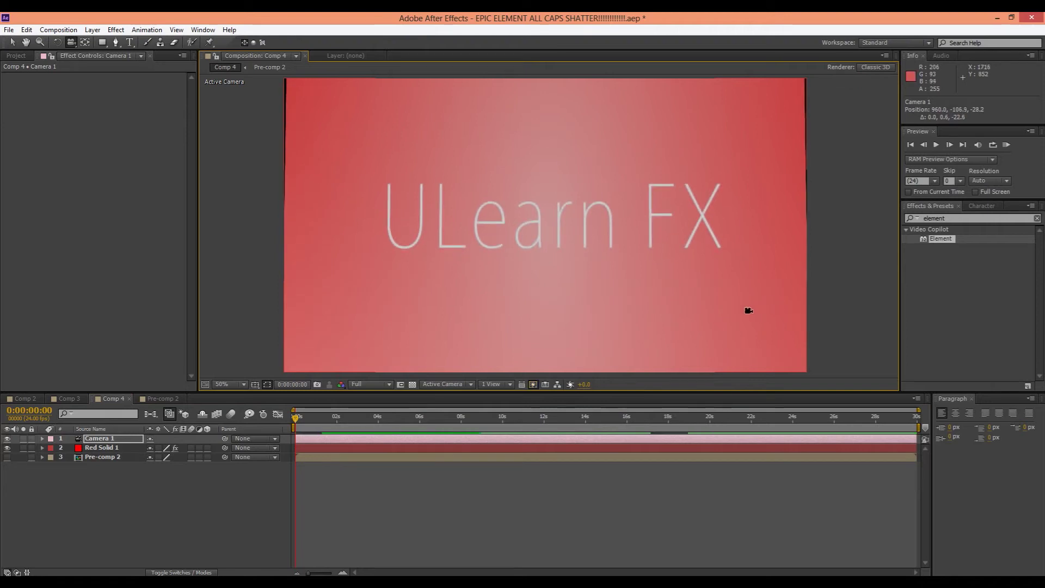
left_click_drag(702, 277, 705, 276)
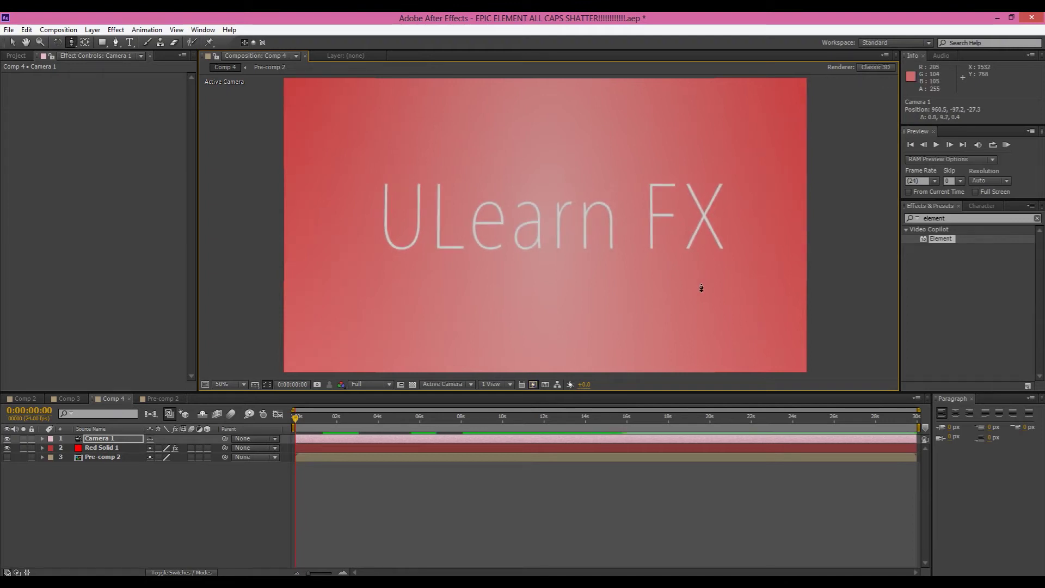
key("v")
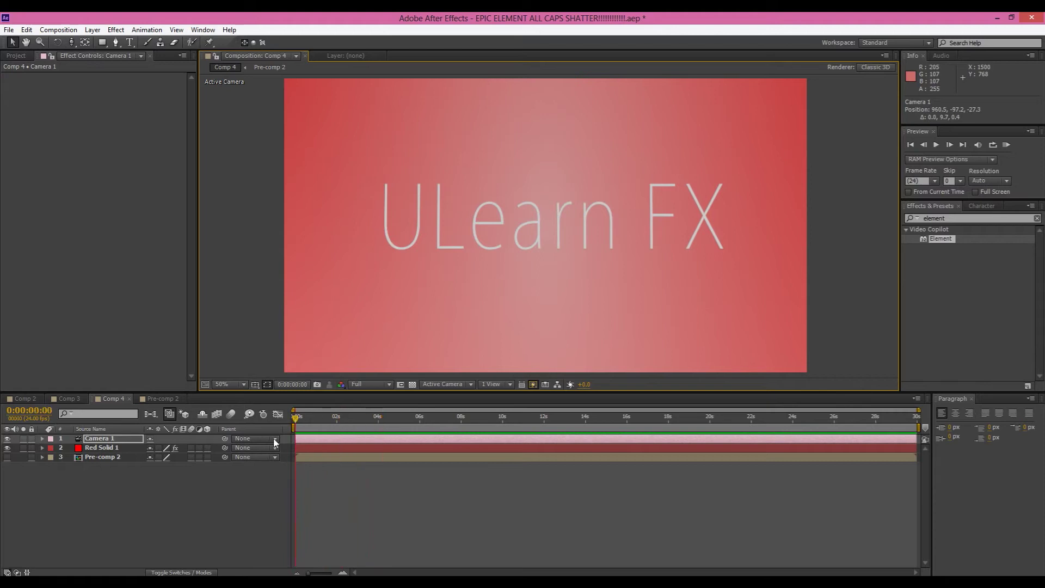
left_click_drag(326, 418, 257, 426)
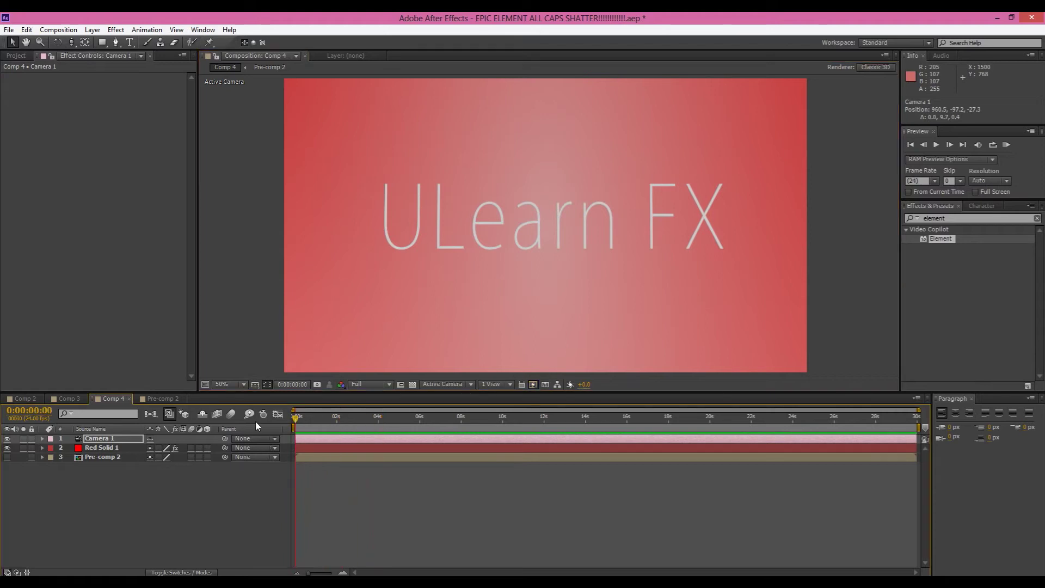
Reassign the floor model's group in Red Solid 1's Element Scene Setup
left_click(109, 448)
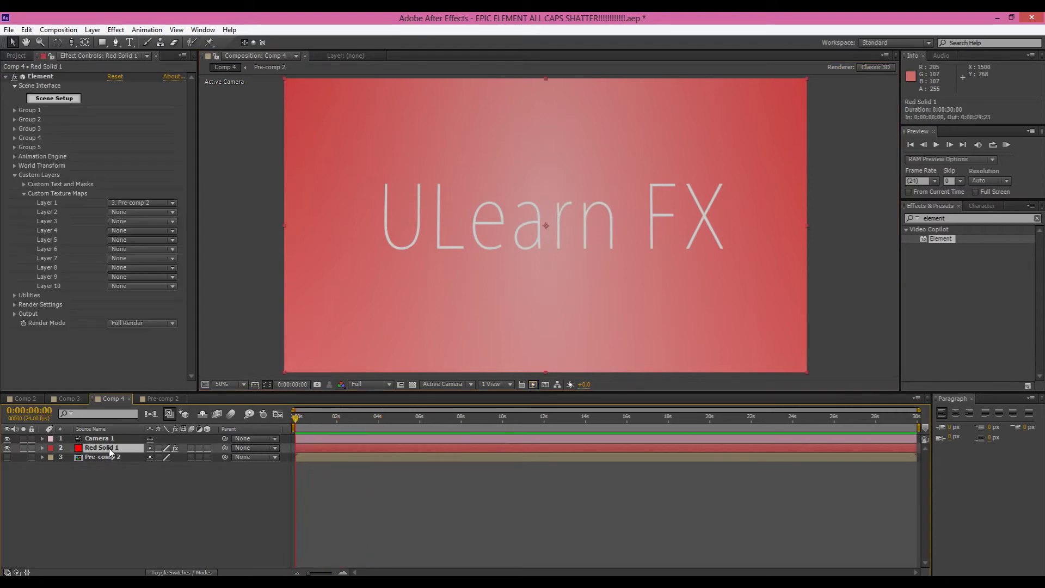
left_click(15, 174)
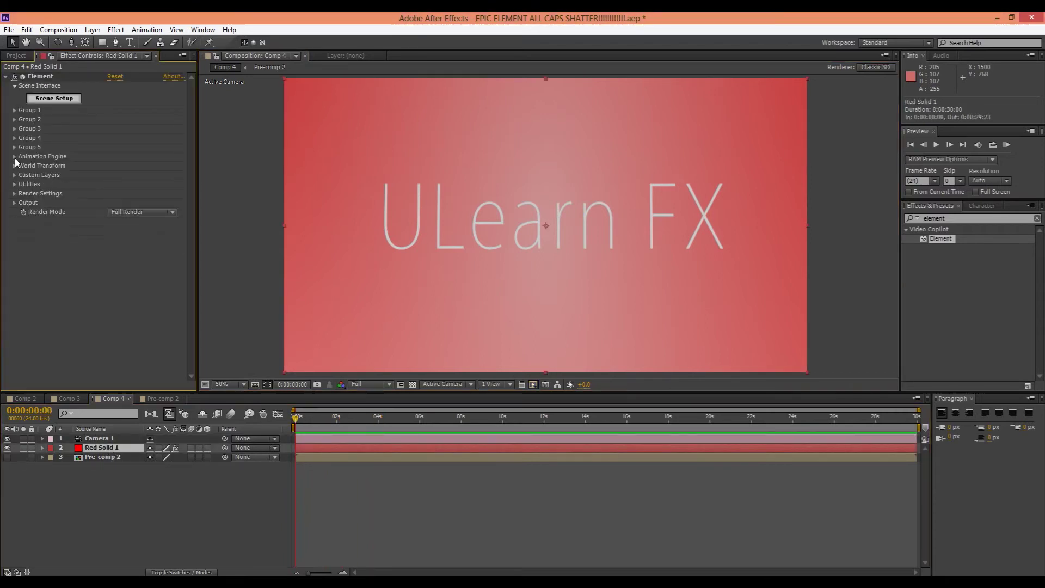
left_click(53, 99)
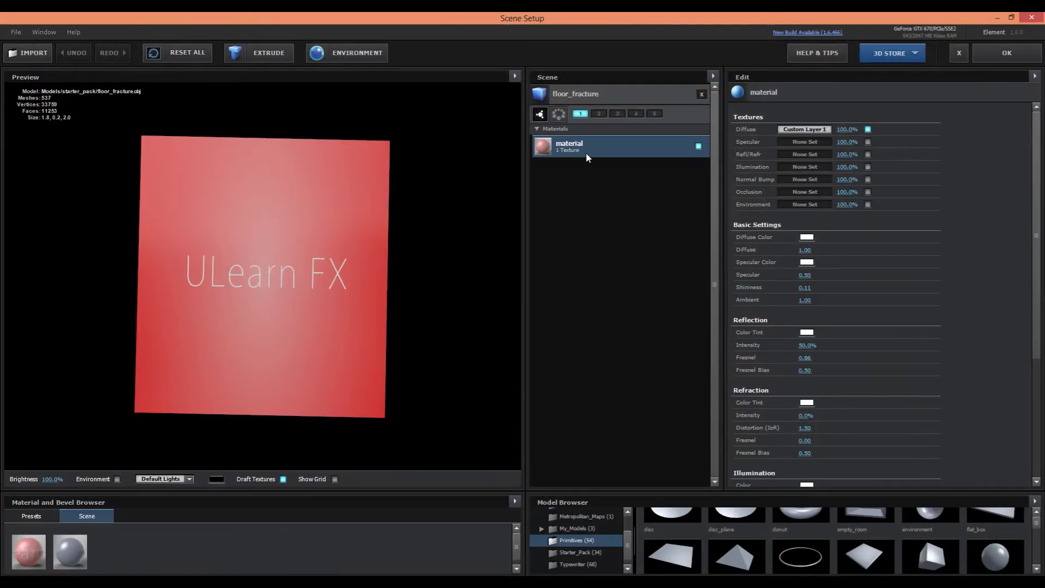
left_click(580, 116)
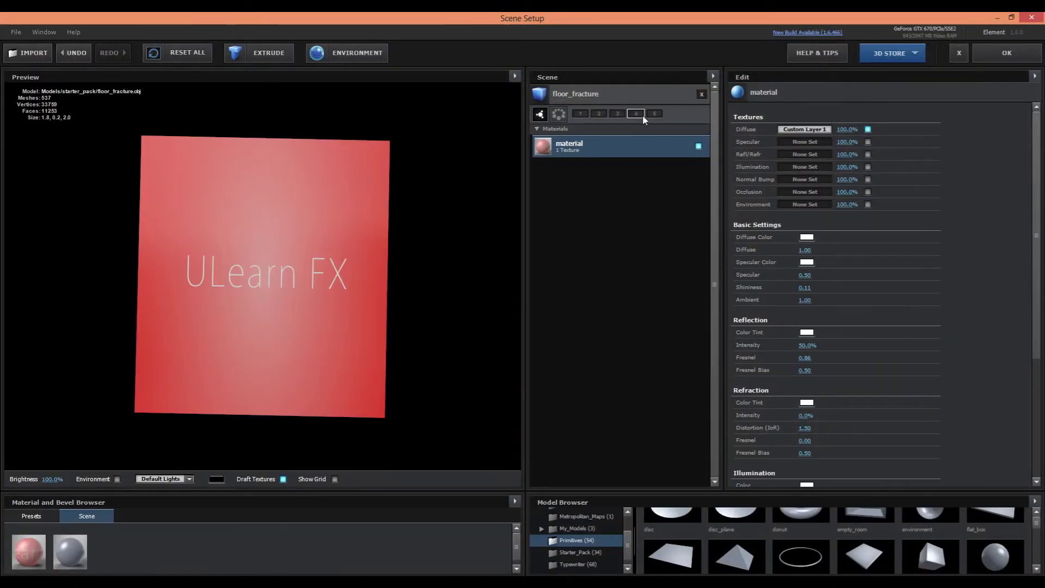
left_click(989, 60)
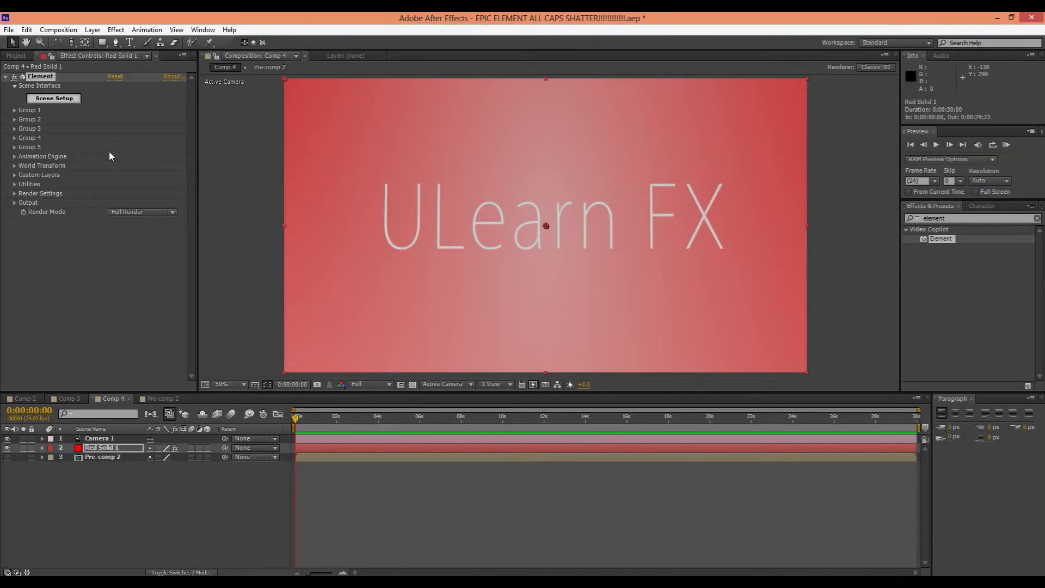
Expand Group 1 > Particle Look > Multi-Object and set a Displace keyframe at 0:00
left_click(15, 111)
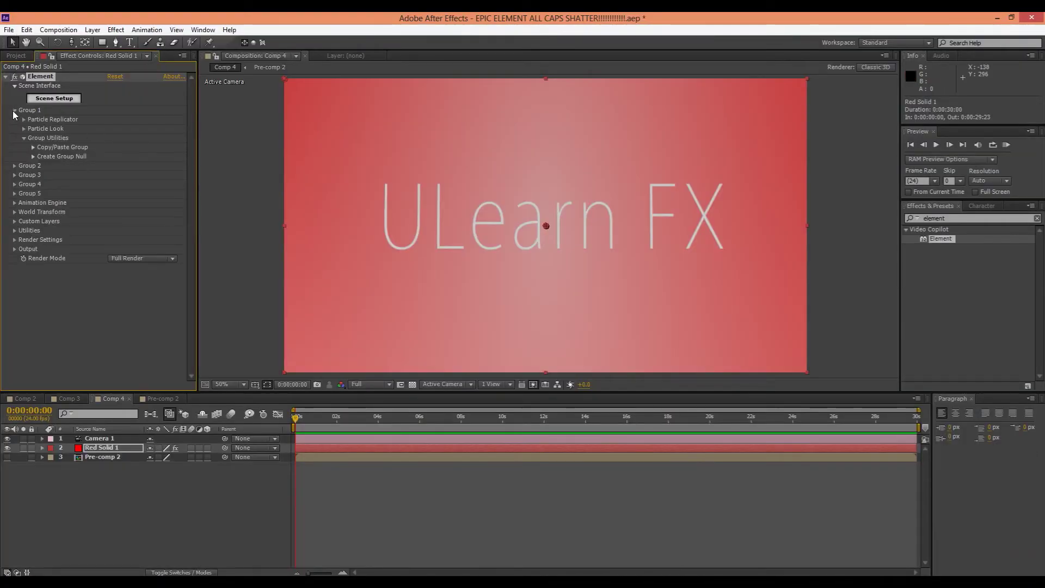
left_click(24, 129)
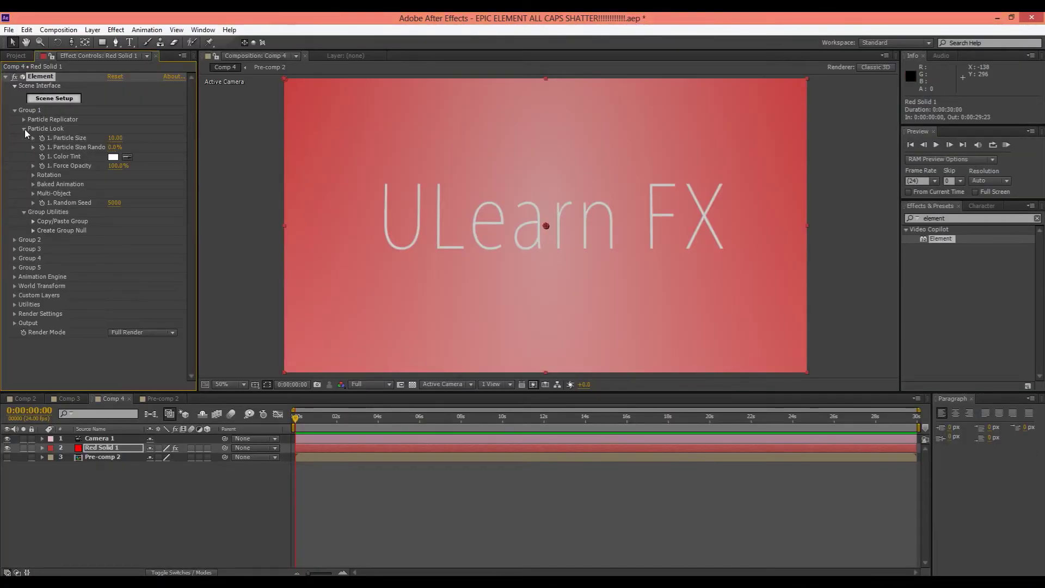
left_click(33, 194)
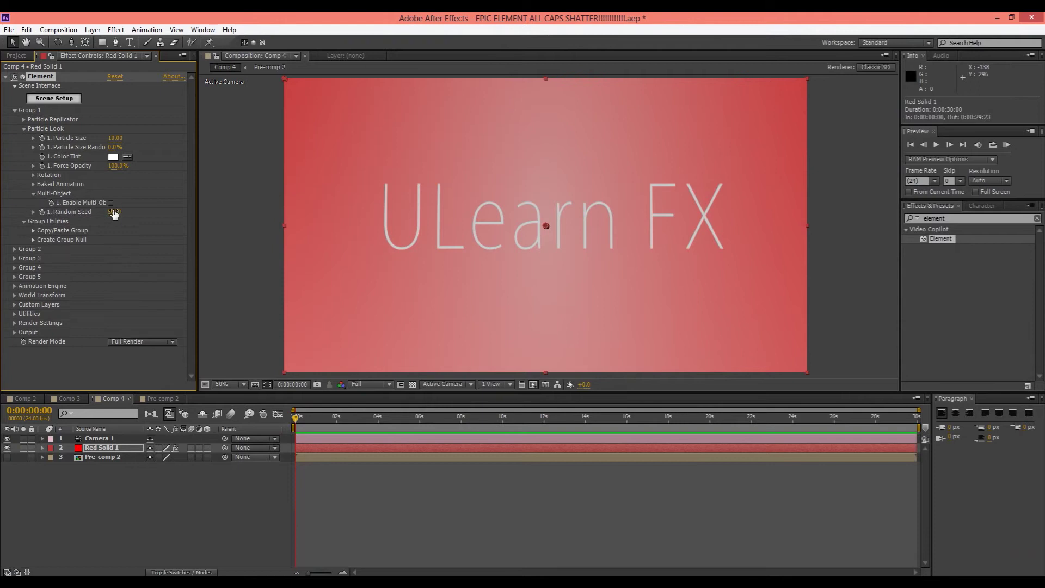
scroll(109, 207, "down", 1)
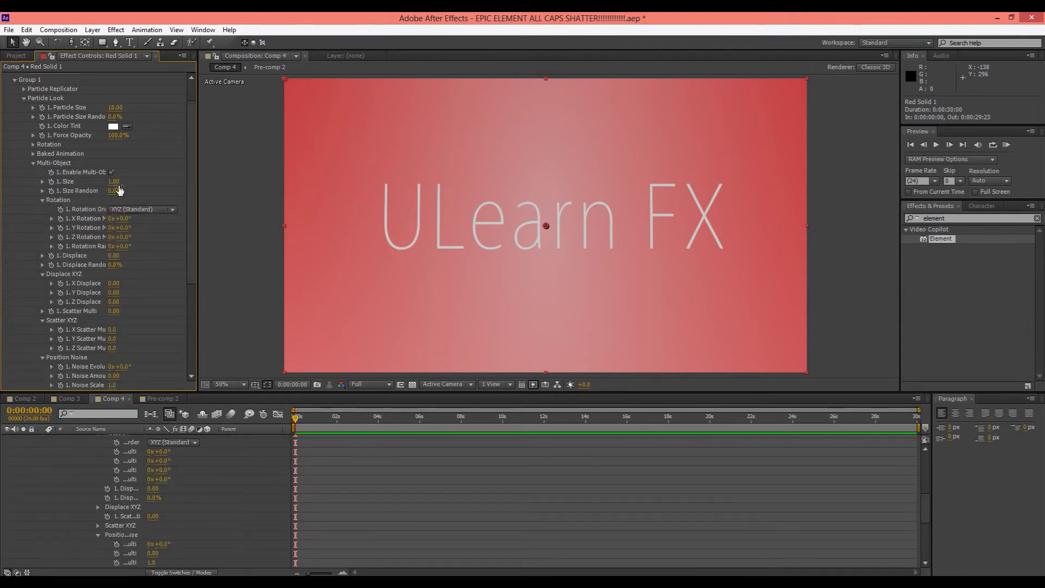
left_click(49, 256)
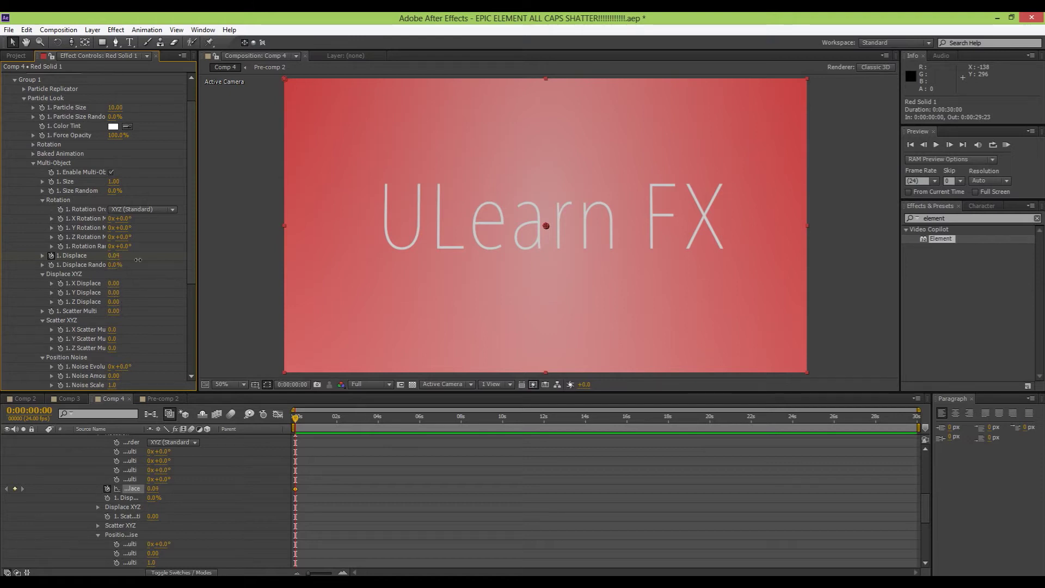
Animate Displace from a raised value back to 0 and preview the shards reassembling from the first frame
left_click_drag(137, 260, 506, 221)
key("space")
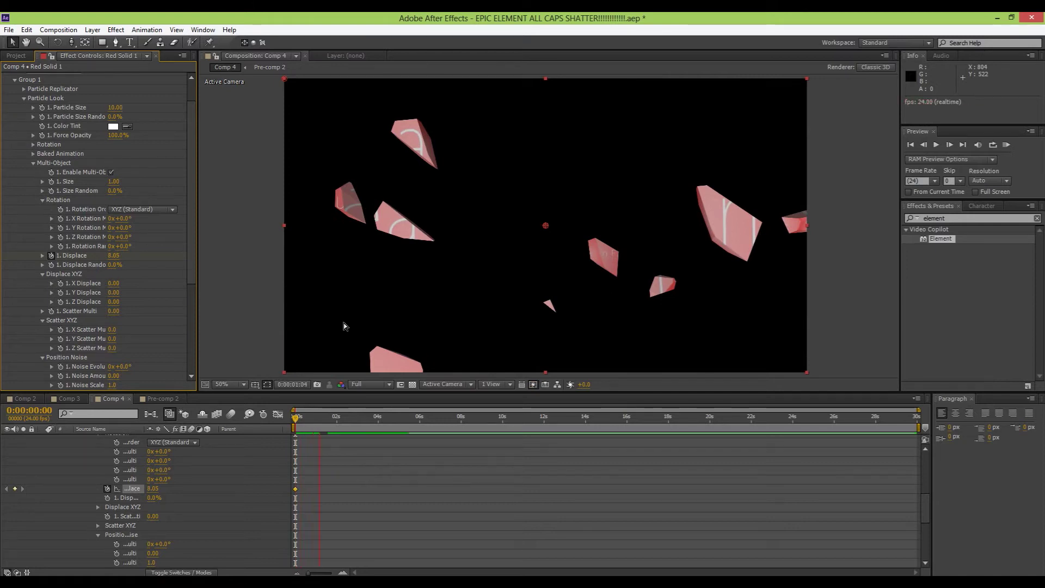
left_click(115, 255)
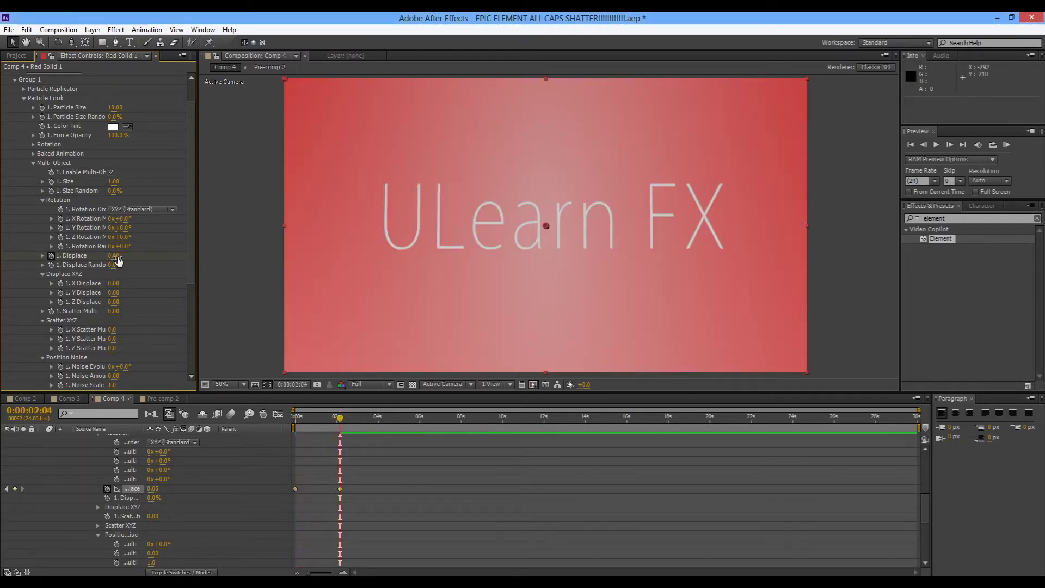
left_click_drag(339, 427, 296, 427)
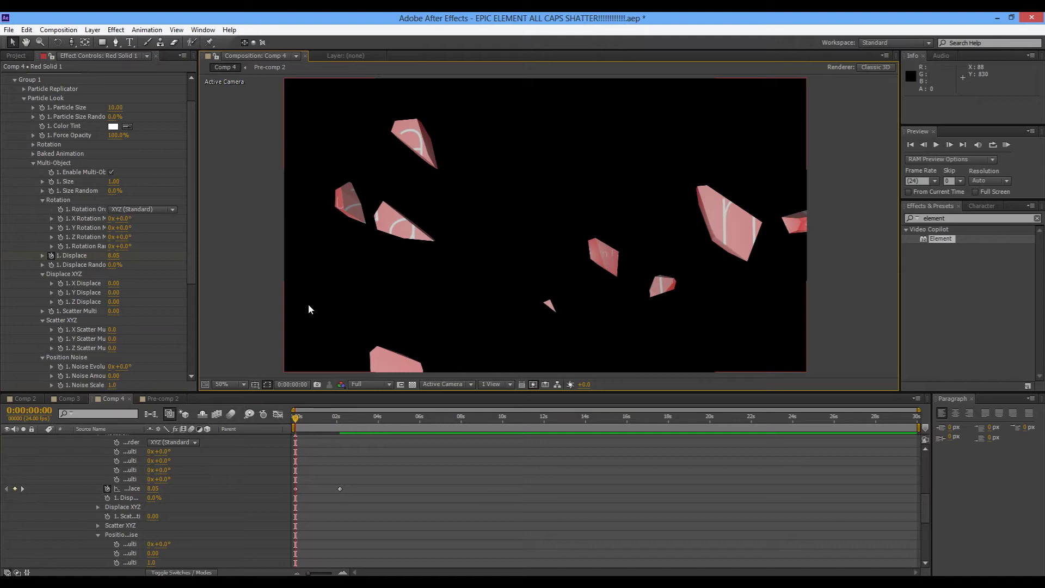
key("space")
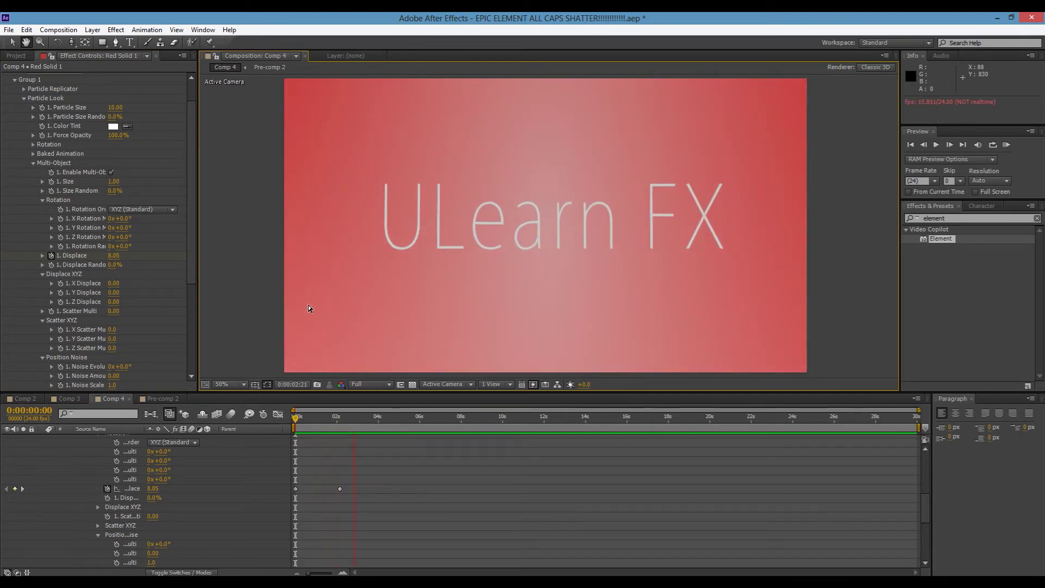
key("space")
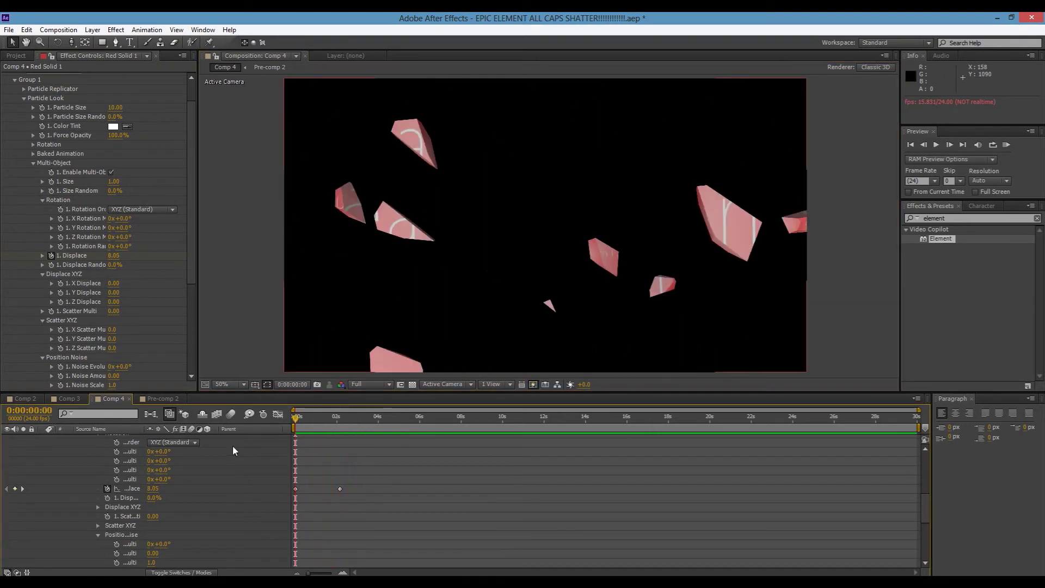
key("space")
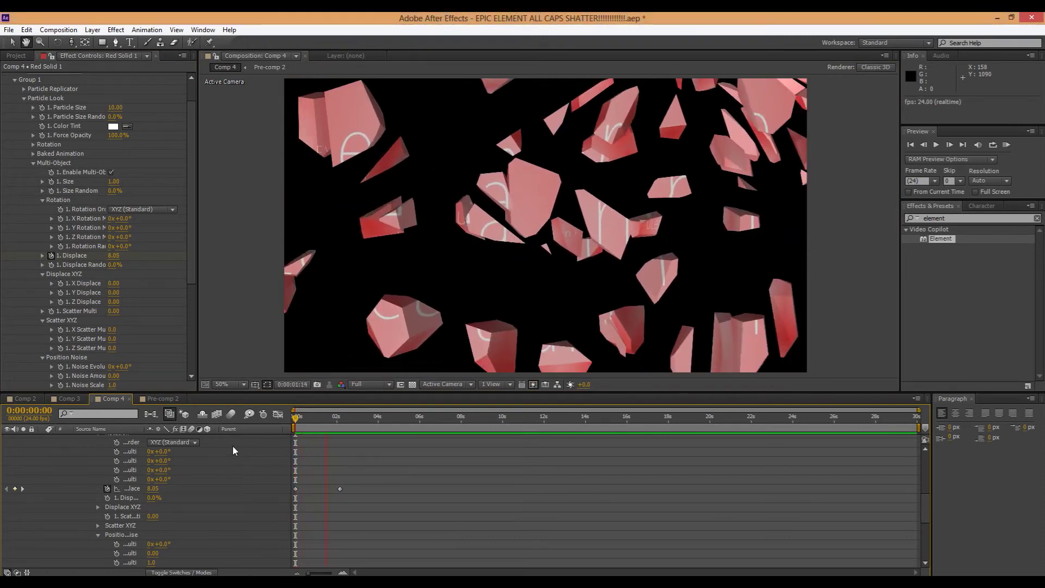
key("space")
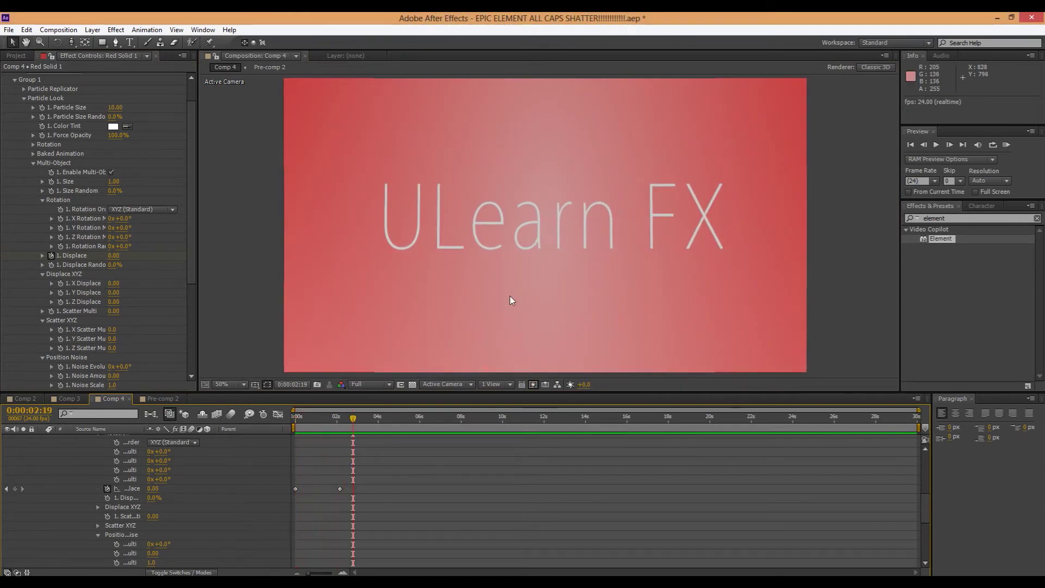
Add a Displace keyframe where the shards reassemble and move it to about 1:17
left_click_drag(341, 420, 331, 428)
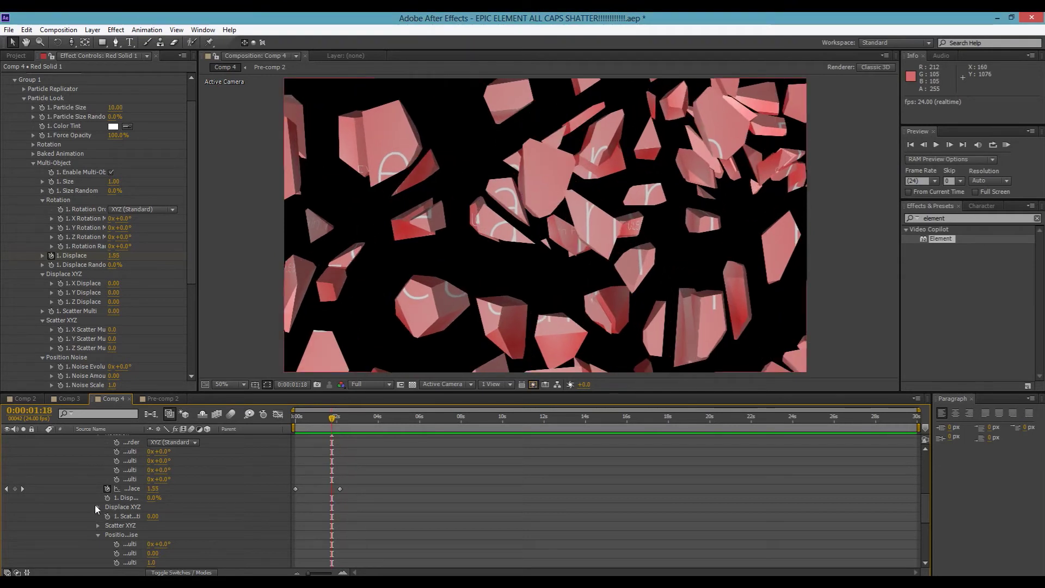
left_click(14, 488)
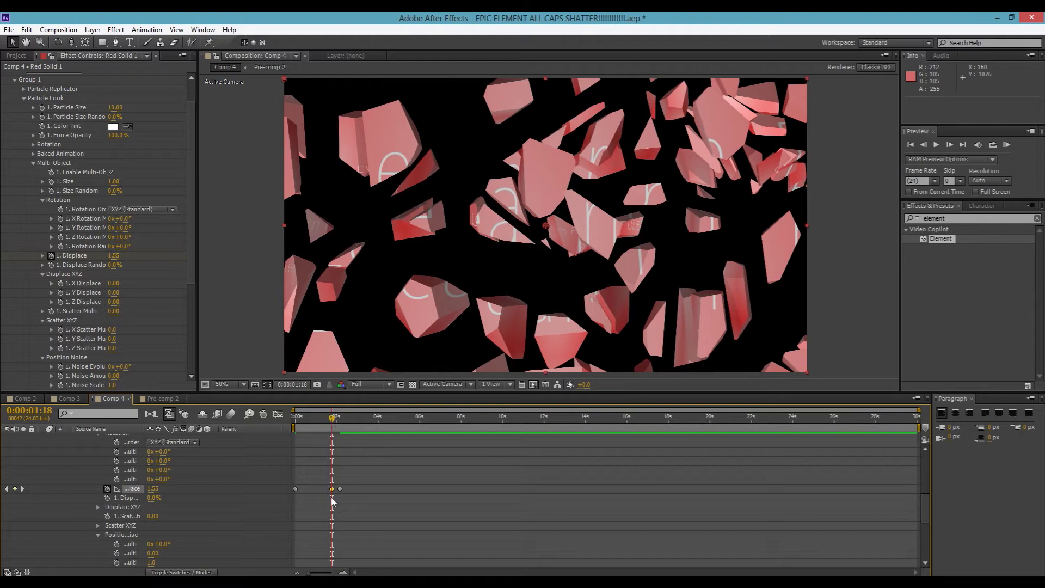
left_click_drag(333, 490, 322, 490)
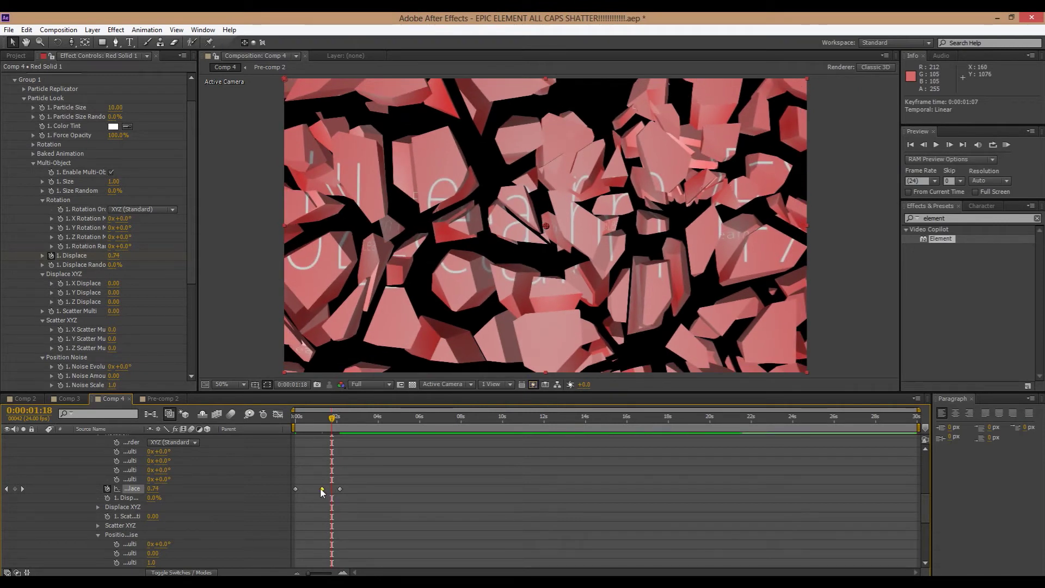
mouse_move(322, 491)
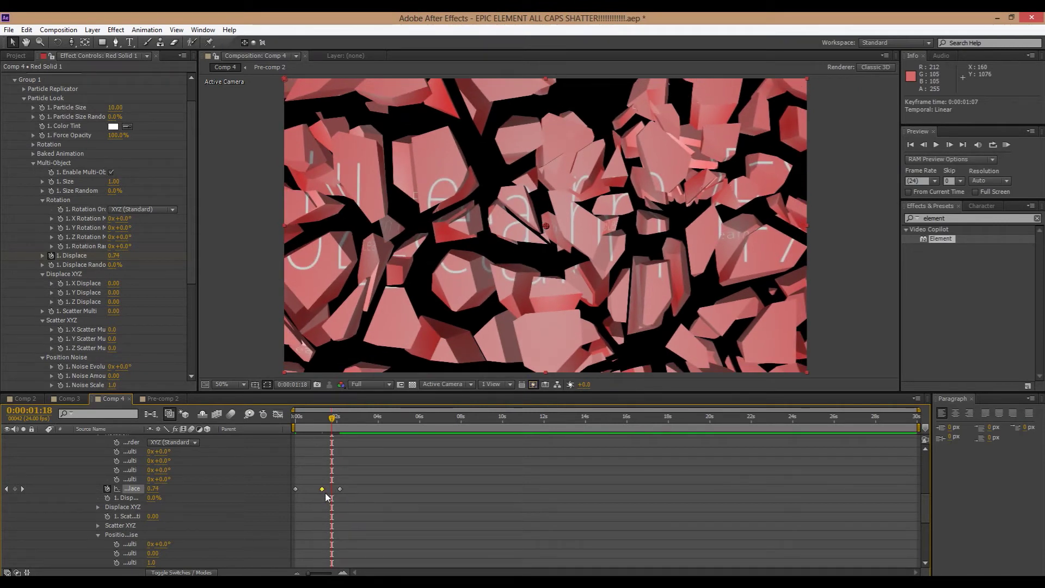
left_click_drag(323, 489, 321, 489)
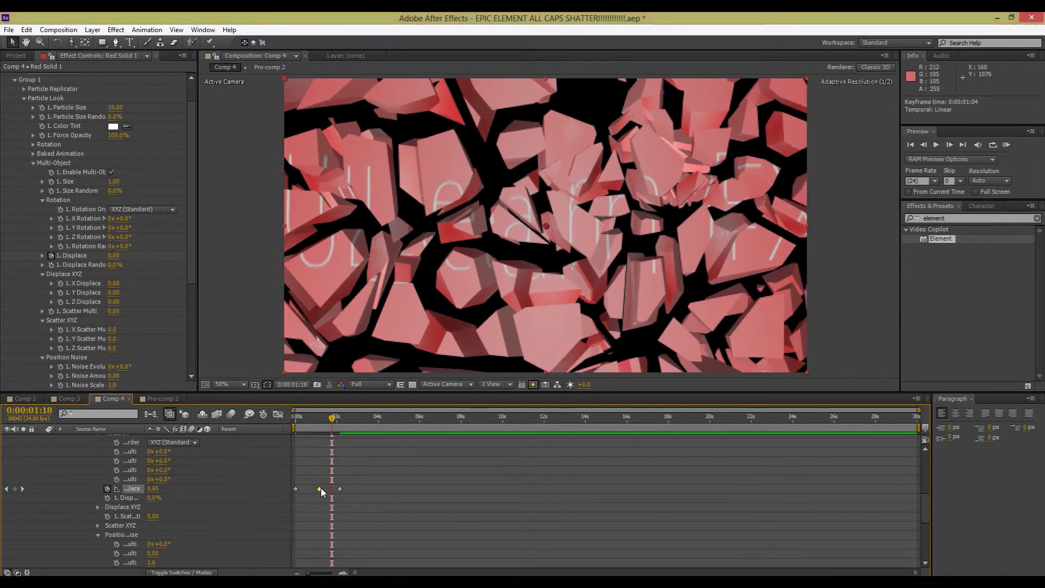
Preview the shards reassembling into ULearn FX from the start of the comp
left_click_drag(335, 430, 263, 442)
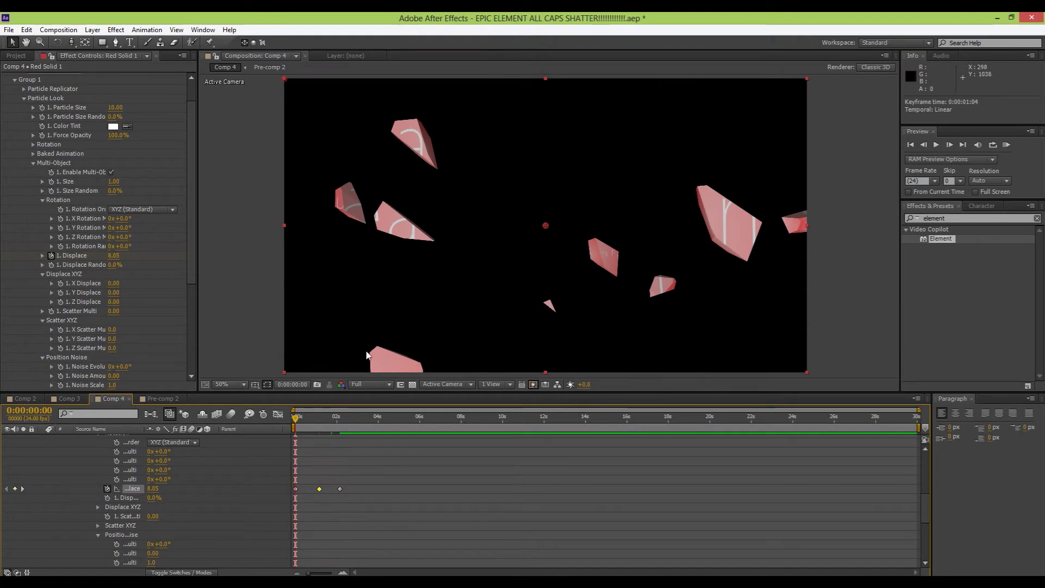
key("space")
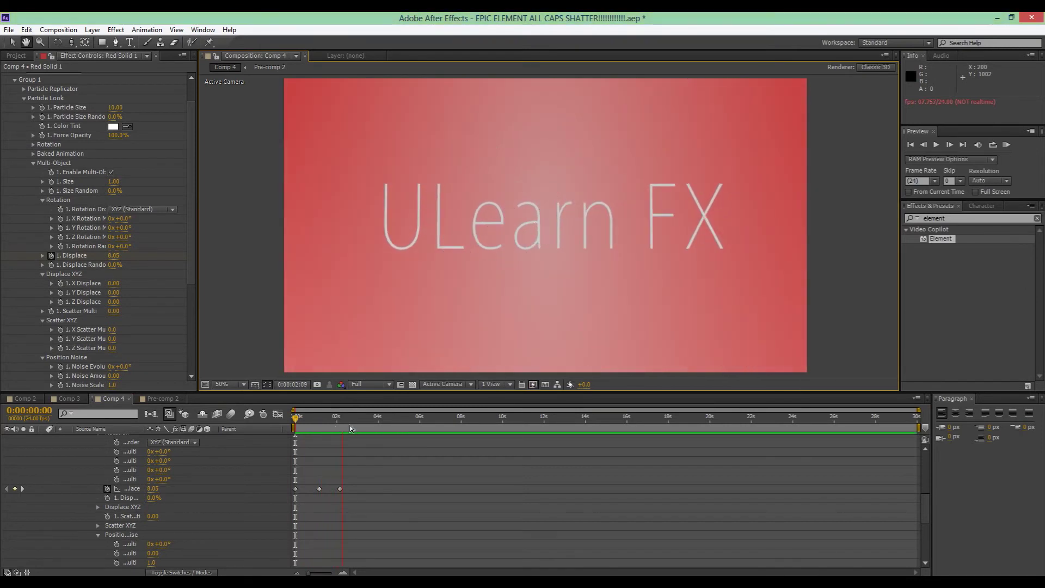
key("space")
key("space")
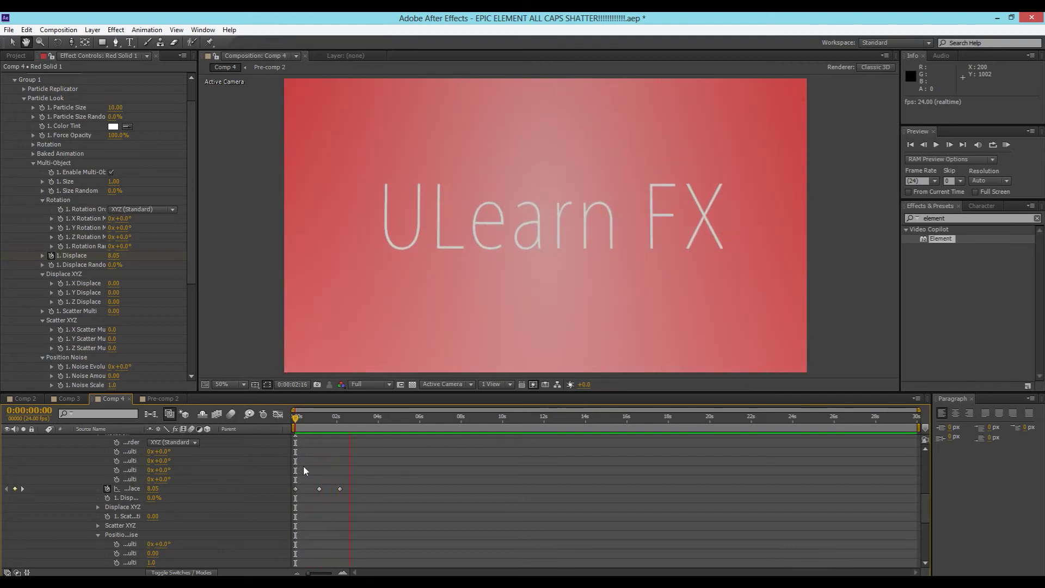
left_click(348, 506)
left_click_drag(318, 487, 319, 489)
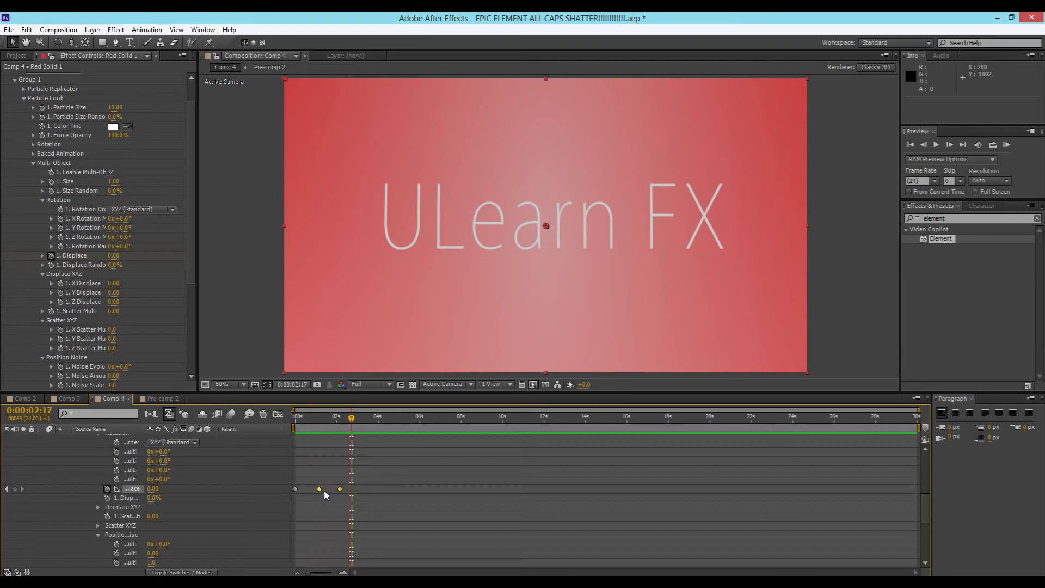
left_click(341, 502)
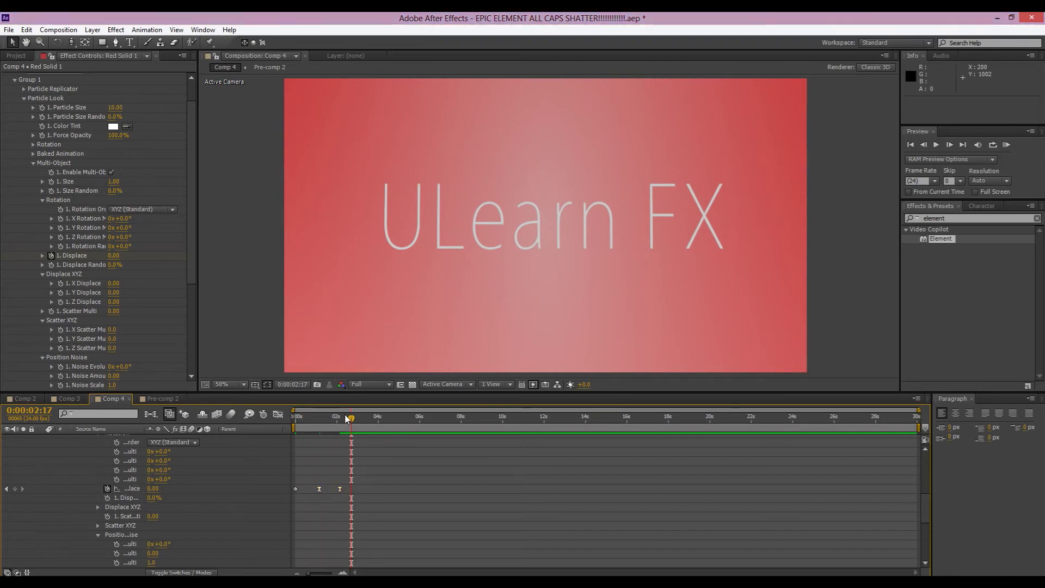
key("Home")
key("space")
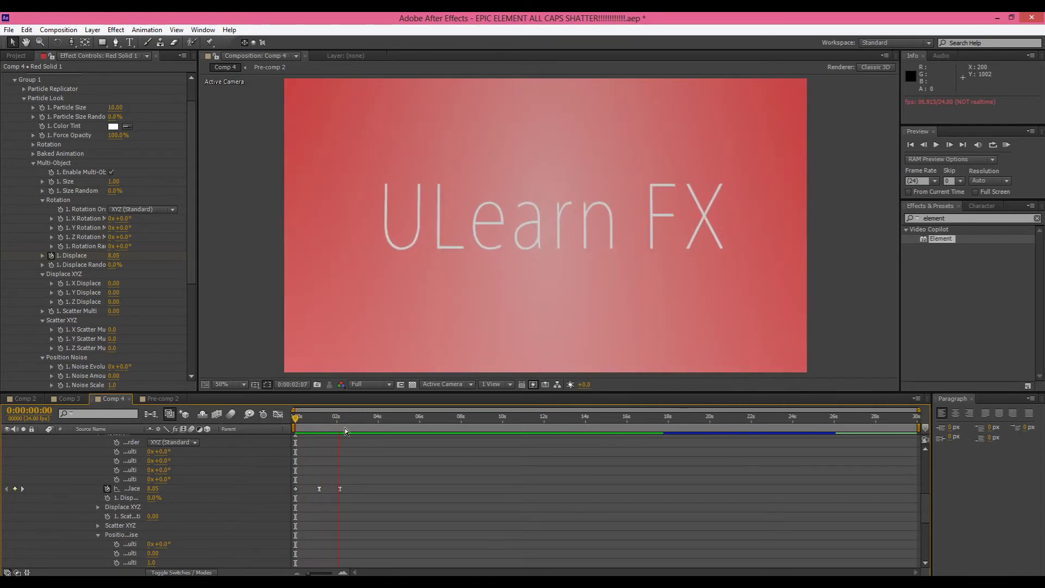
key("space")
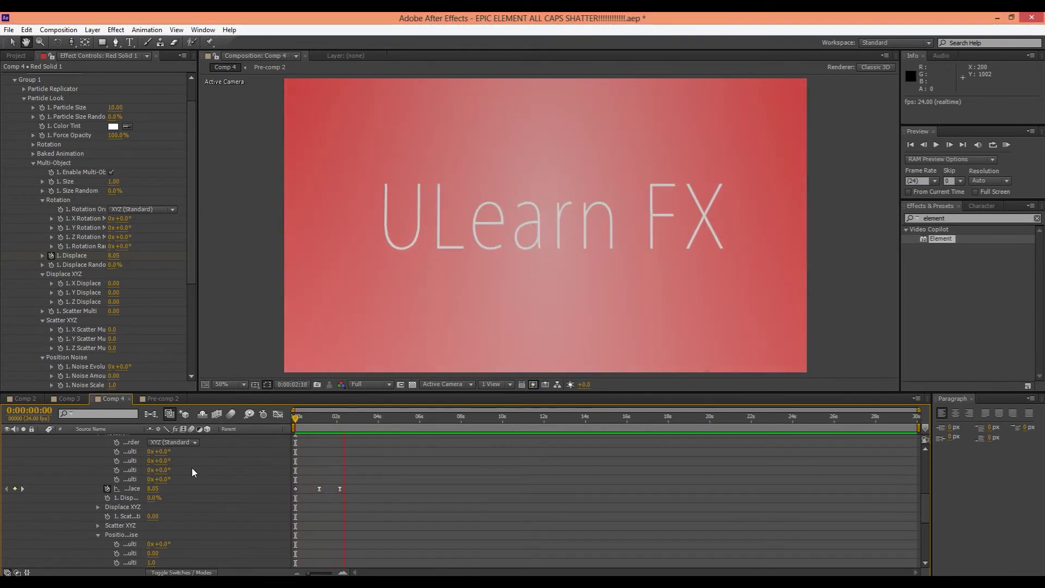
key("space")
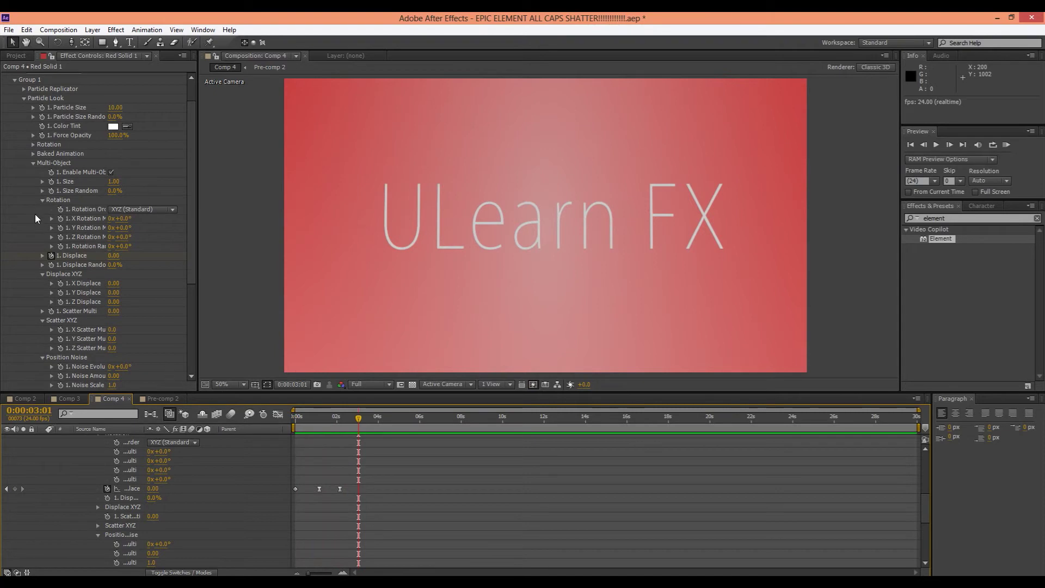
mouse_move(115, 282)
left_mouse_down()
mouse_move(142, 282)
mouse_move(80, 266)
mouse_move(103, 273)
left_mouse_up()
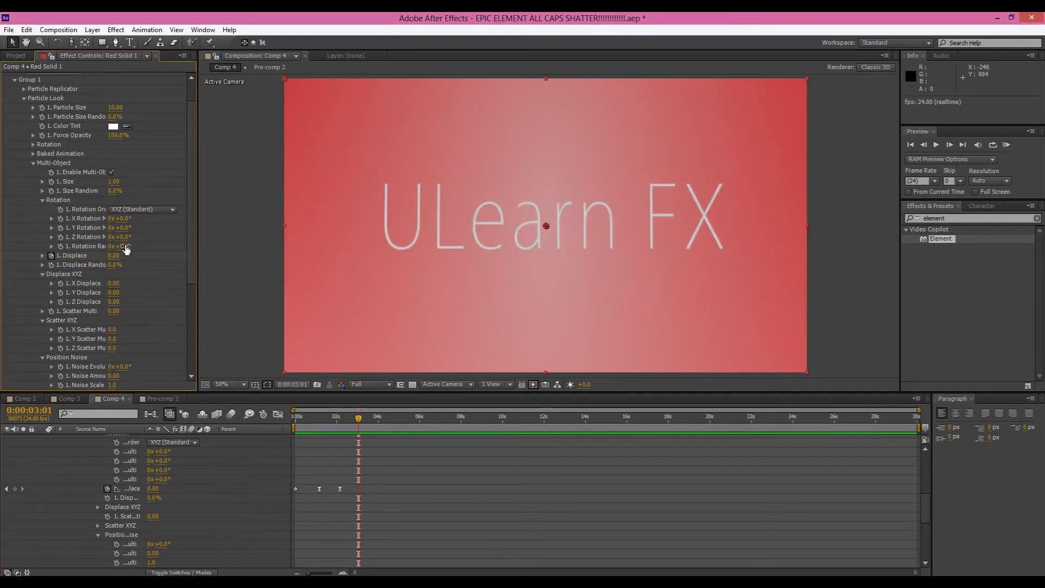
mouse_move(118, 246)
left_mouse_down()
mouse_move(618, 247)
mouse_move(108, 247)
mouse_move(119, 247)
left_mouse_up()
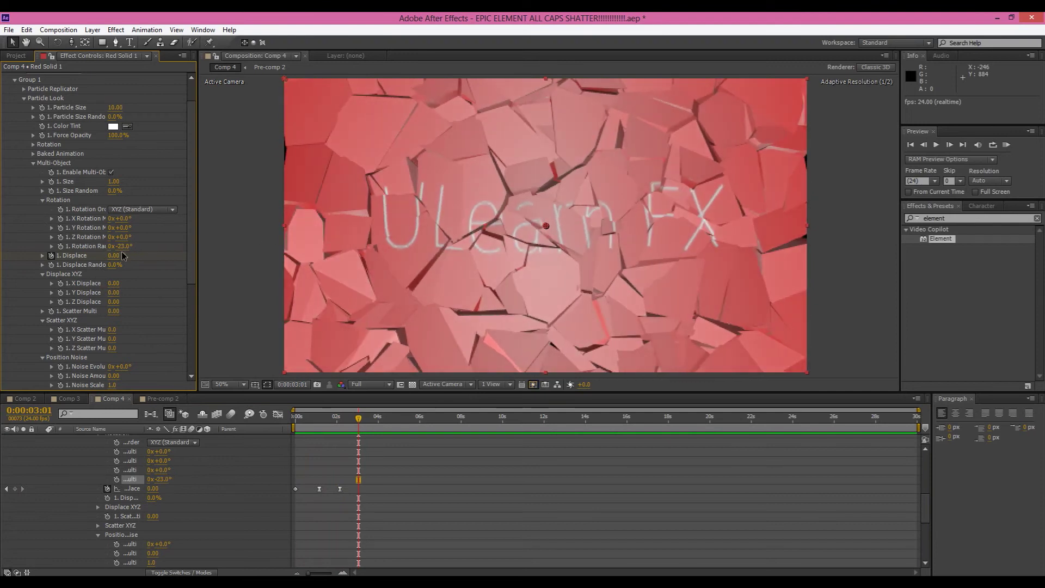
left_click(123, 247)
type("0")
key("Return")
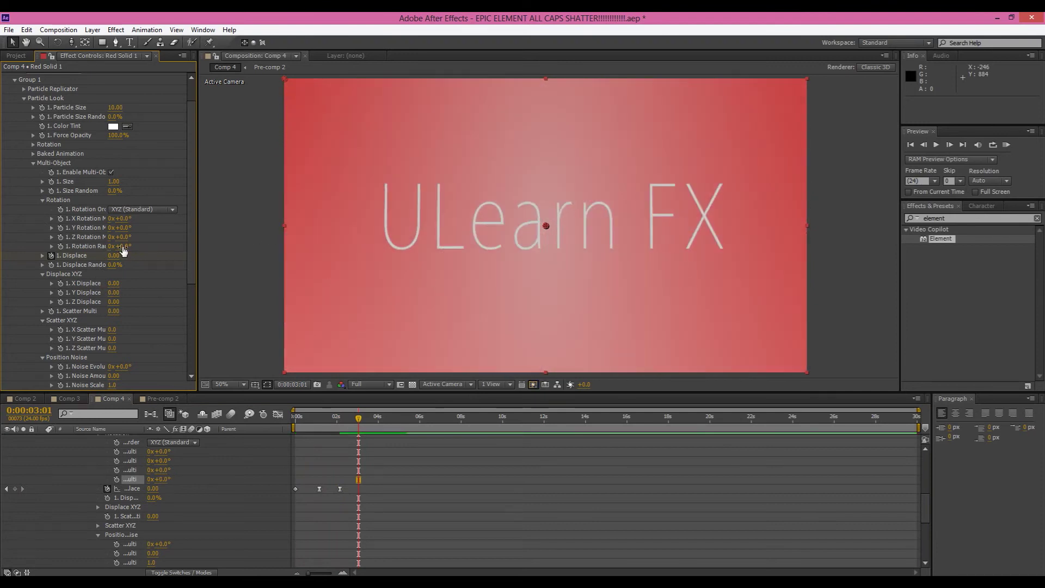
mouse_move(112, 329)
left_mouse_down()
mouse_move(749, 237)
mouse_move(2, 281)
mouse_move(116, 348)
mouse_move(3, 403)
mouse_move(110, 339)
left_mouse_up()
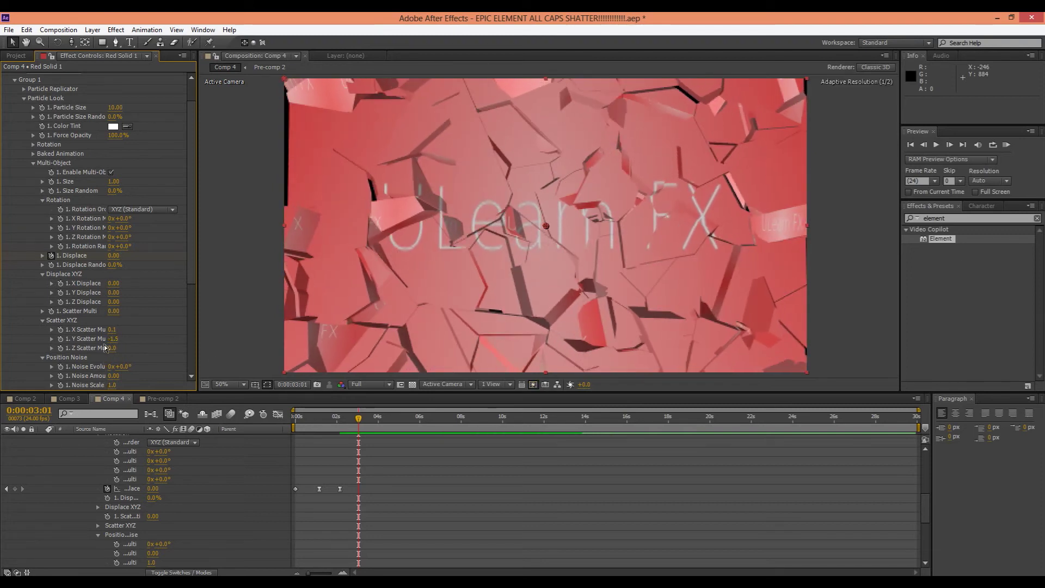
key("Return")
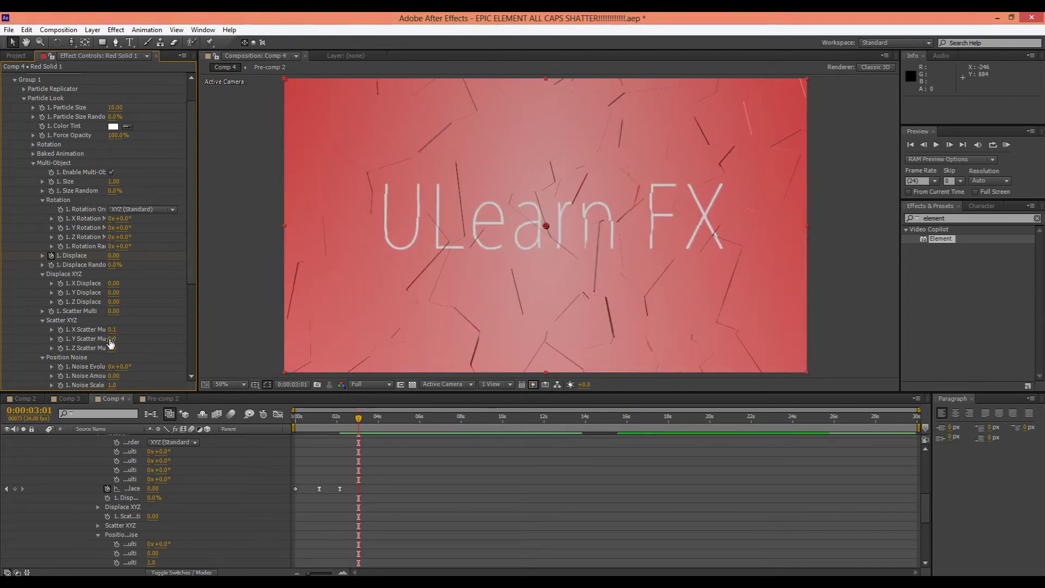
left_click(117, 330)
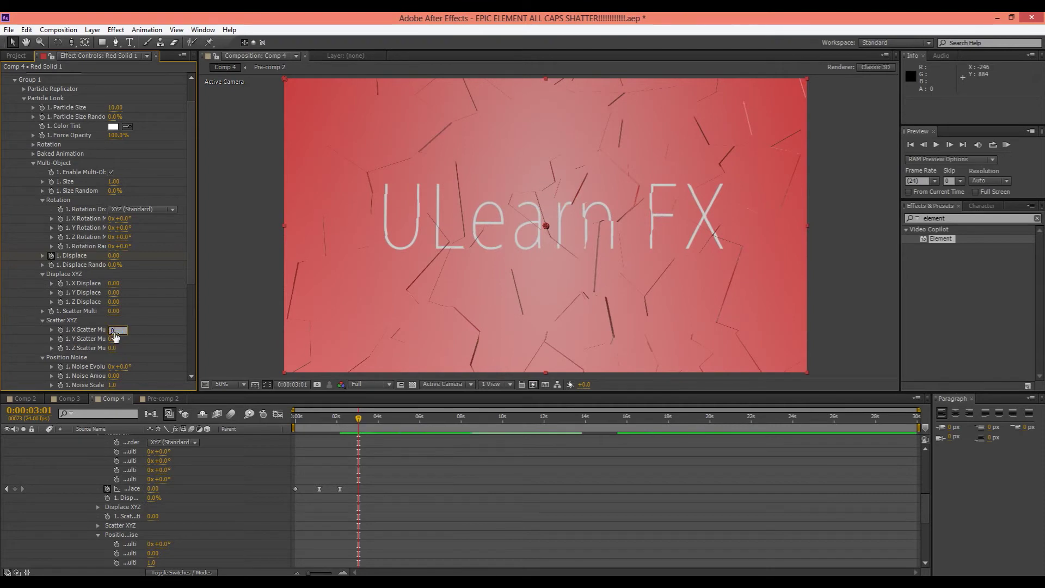
type("0")
key("Return")
scroll(67, 489, "up", 10)
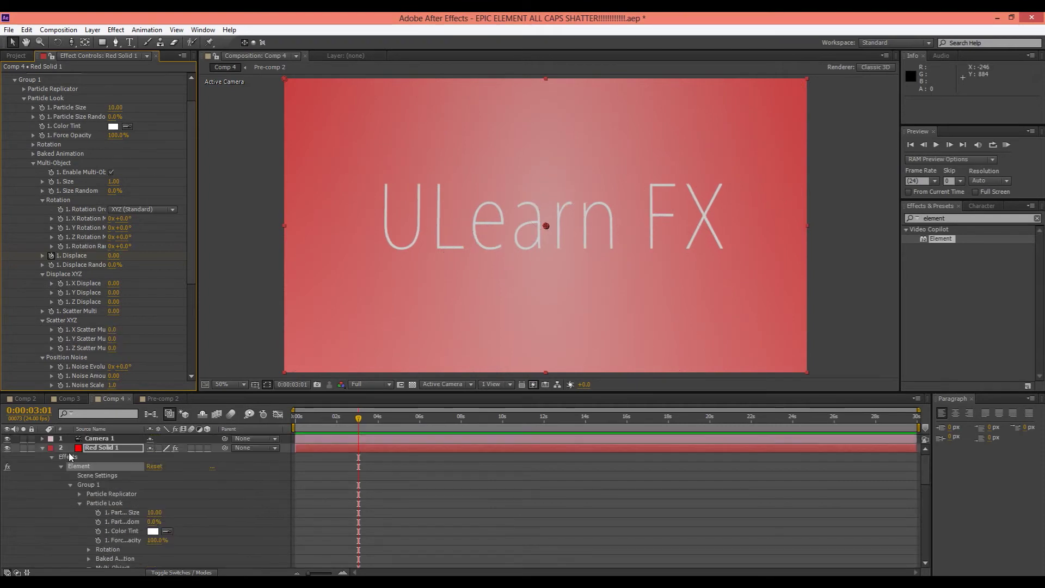
Close Pre-comp 2 and Comp 4 and scrub Comp 3 until TITLE! appears
left_click(42, 448)
left_click(161, 399)
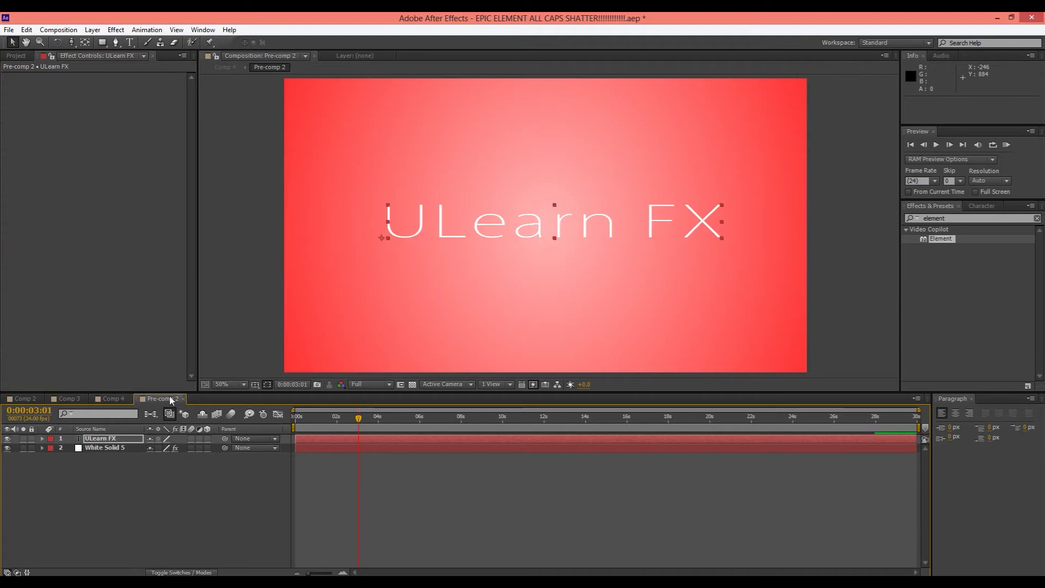
left_click(184, 398)
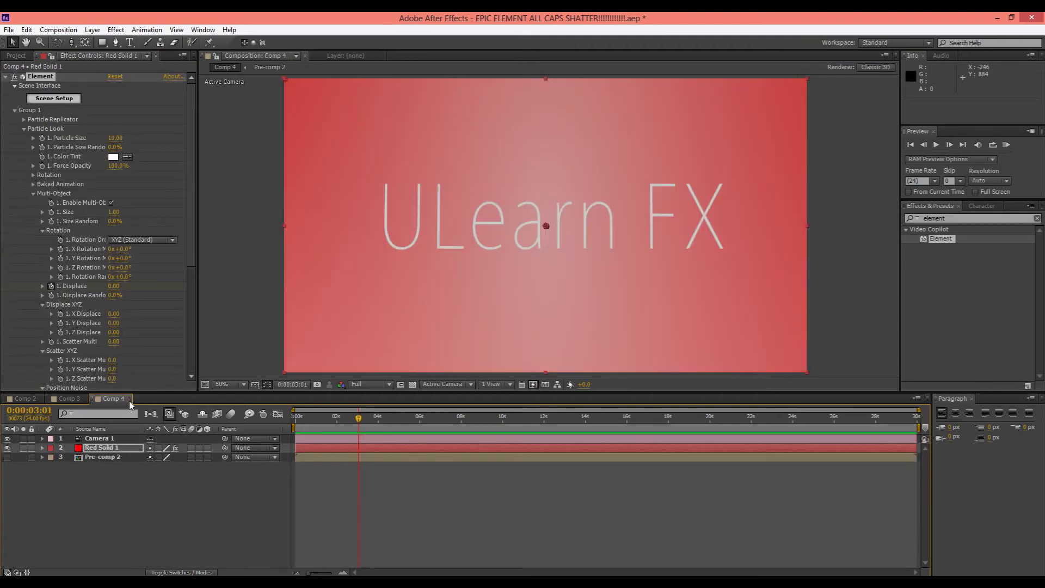
left_click(128, 398)
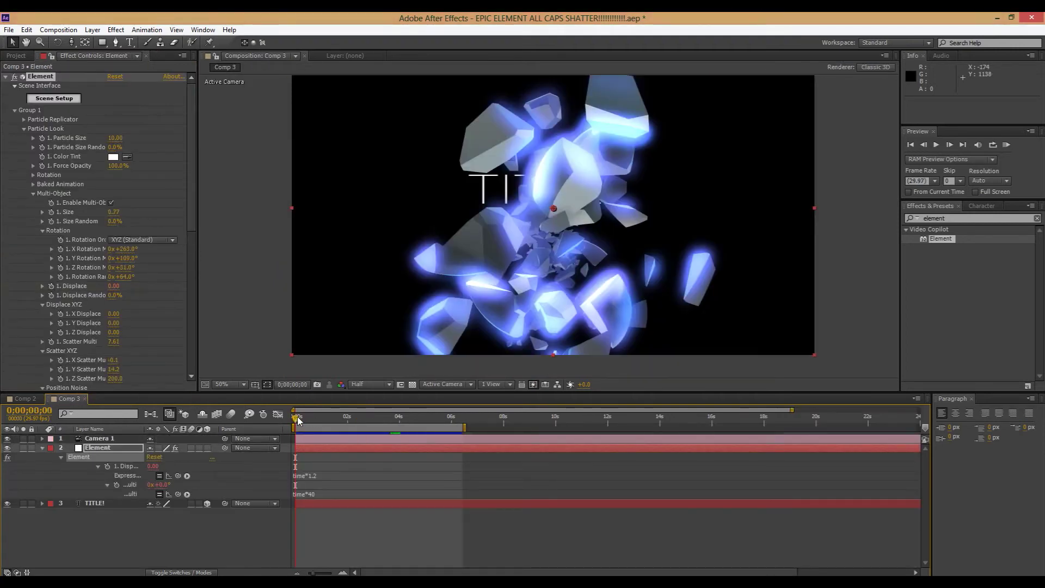
left_click_drag(297, 419, 274, 428)
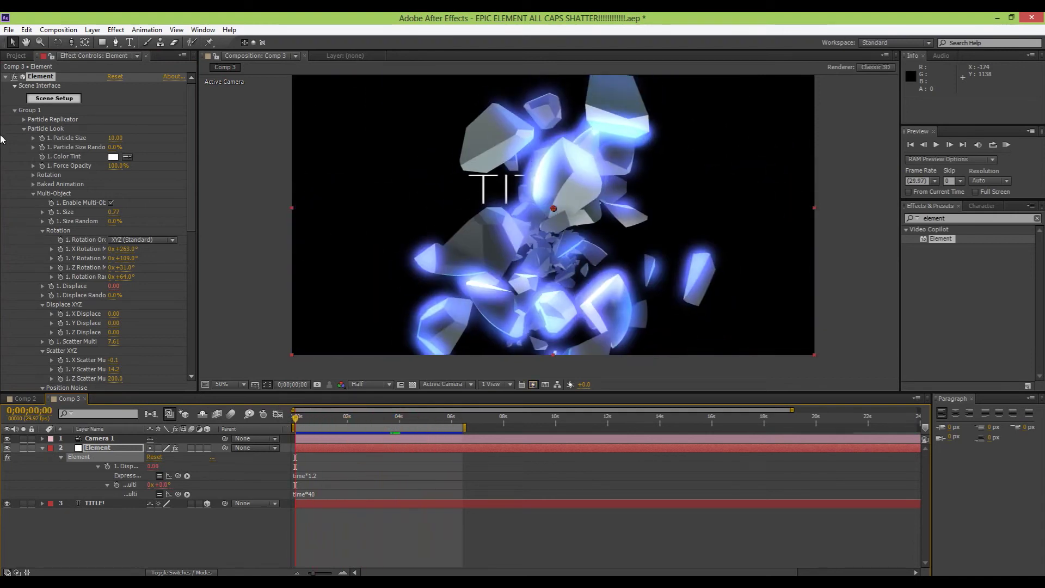
Create a new 24 fps composition, Comp 5
left_click(31, 55)
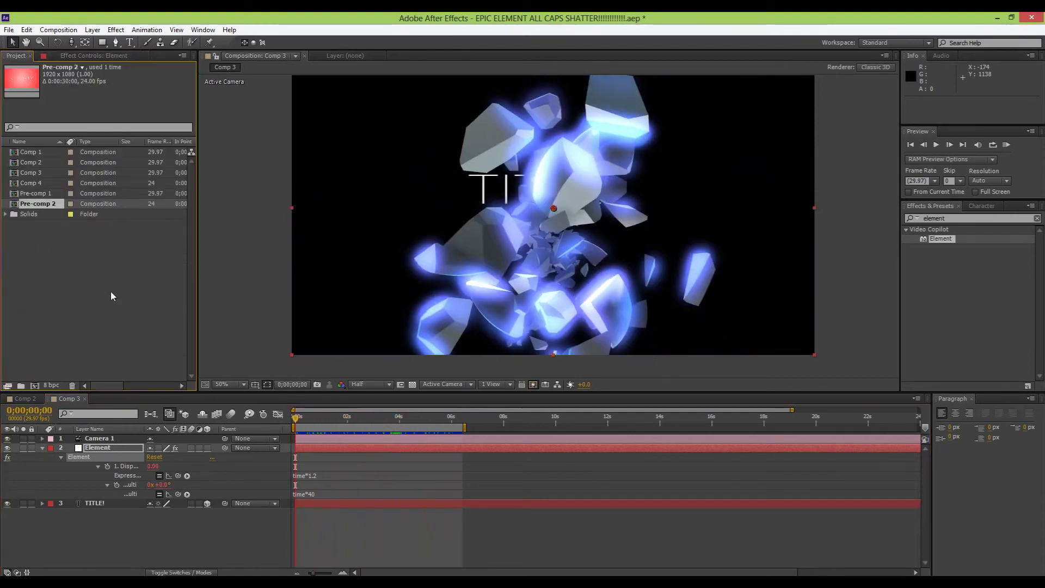
left_click(34, 386)
left_click(574, 409)
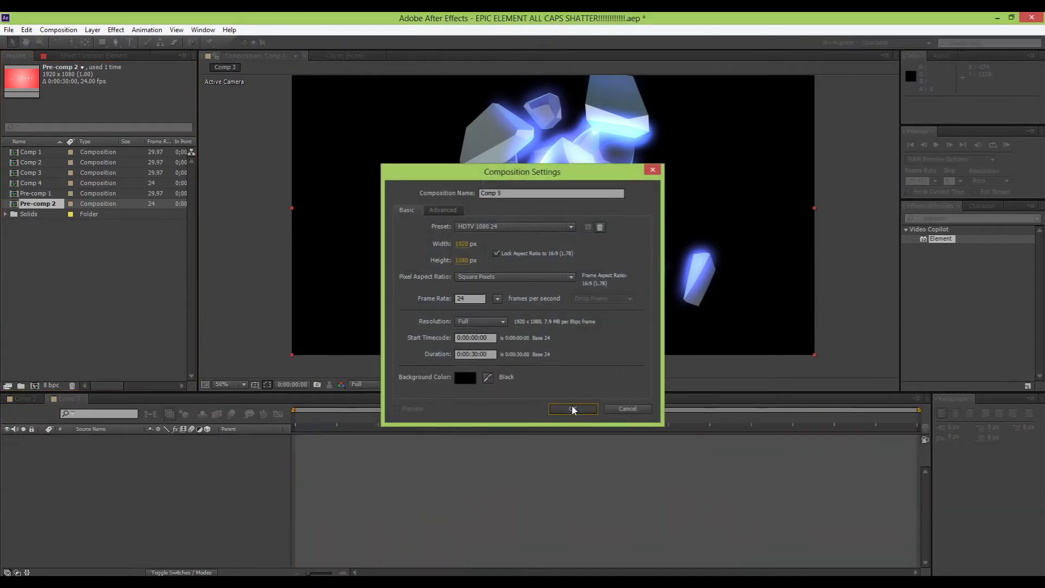
Copy Comp 3's Element shard layer into Comp 5 and open its Scene Setup
left_click(57, 398)
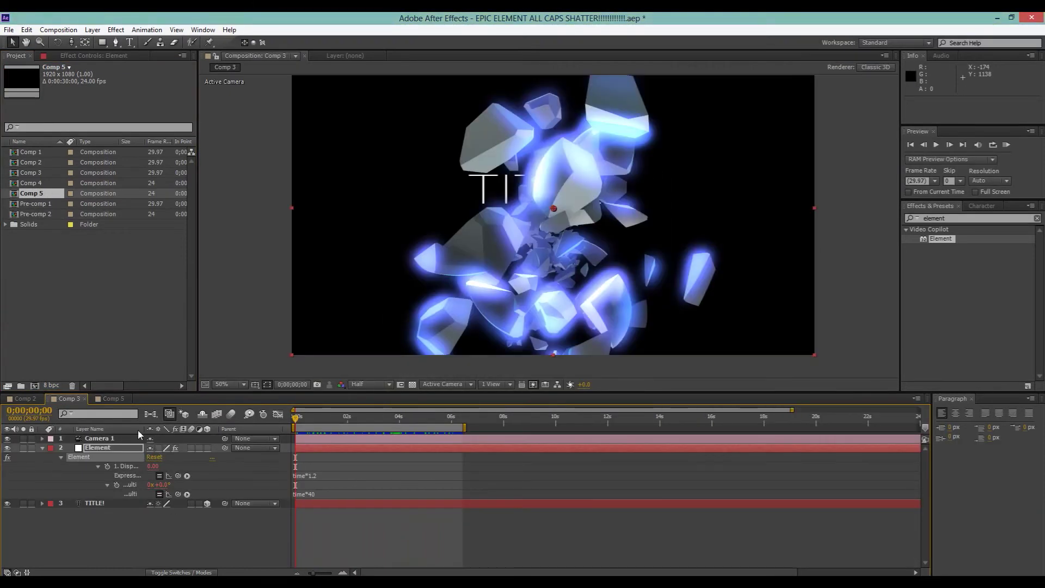
left_click(111, 447)
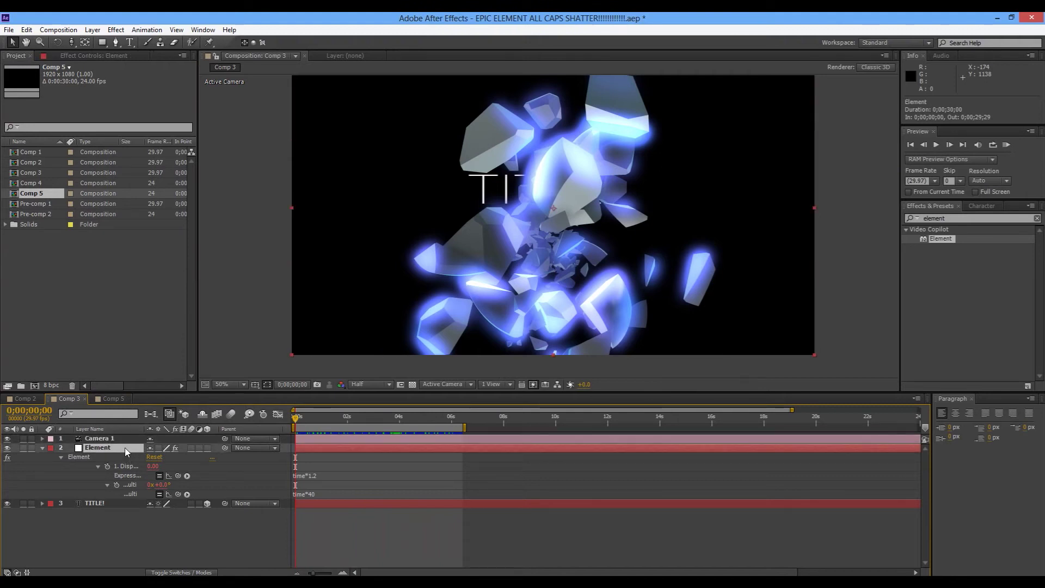
key("ctrl+c")
left_click(118, 398)
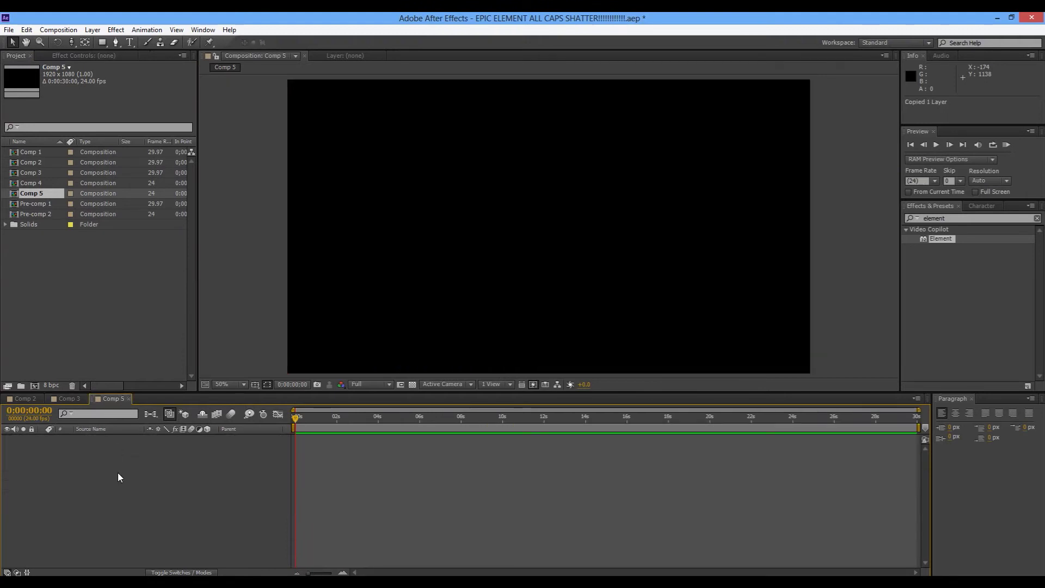
key("ctrl+v")
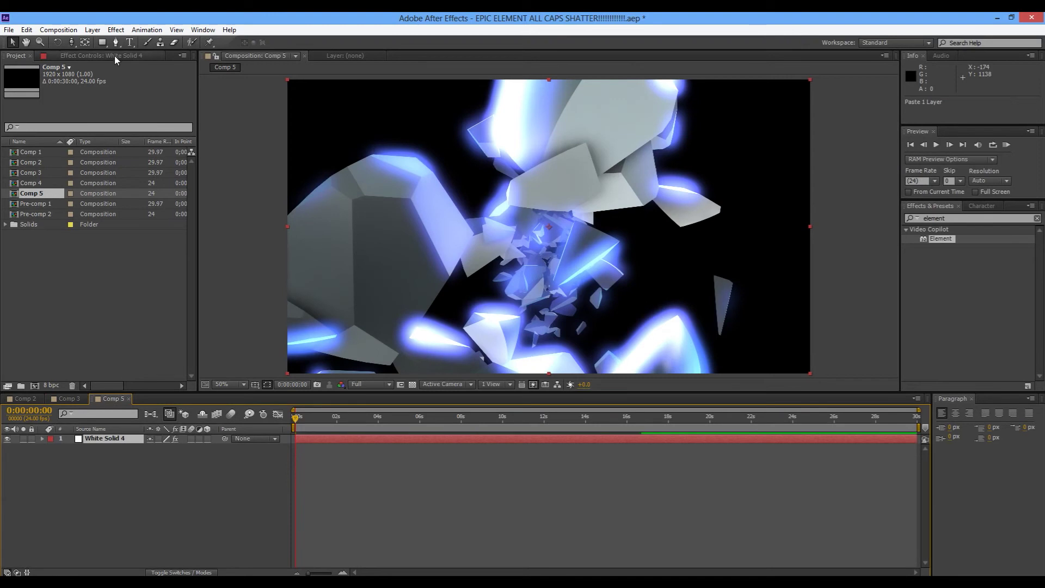
left_click(114, 55)
left_click(53, 98)
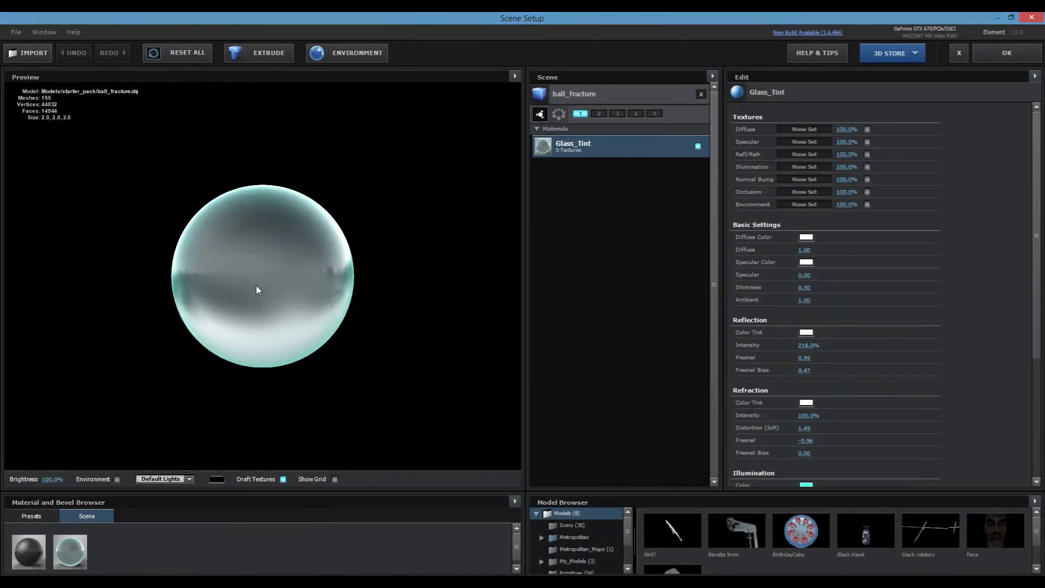
Inspect ball_fracture's transform and Glass_Tint material, then turn off Draft Textures
scroll(582, 560, "down", 2)
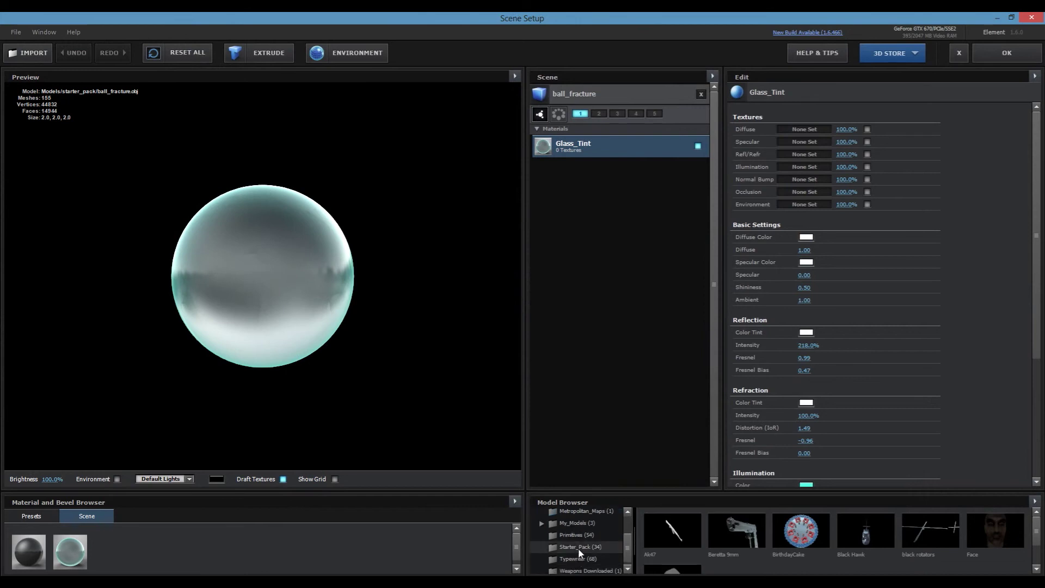
left_click(577, 547)
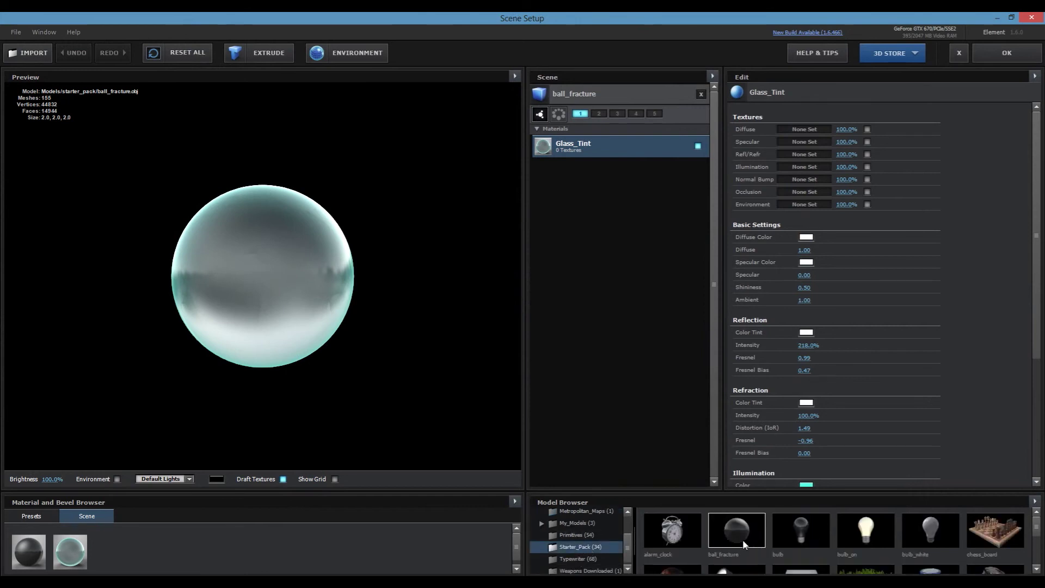
left_click(582, 95)
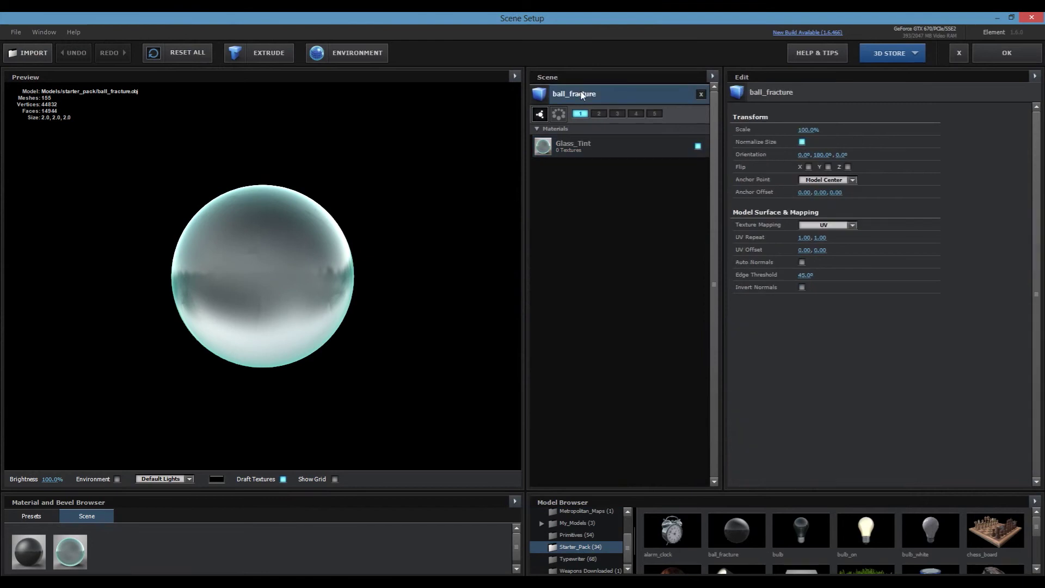
left_click(581, 147)
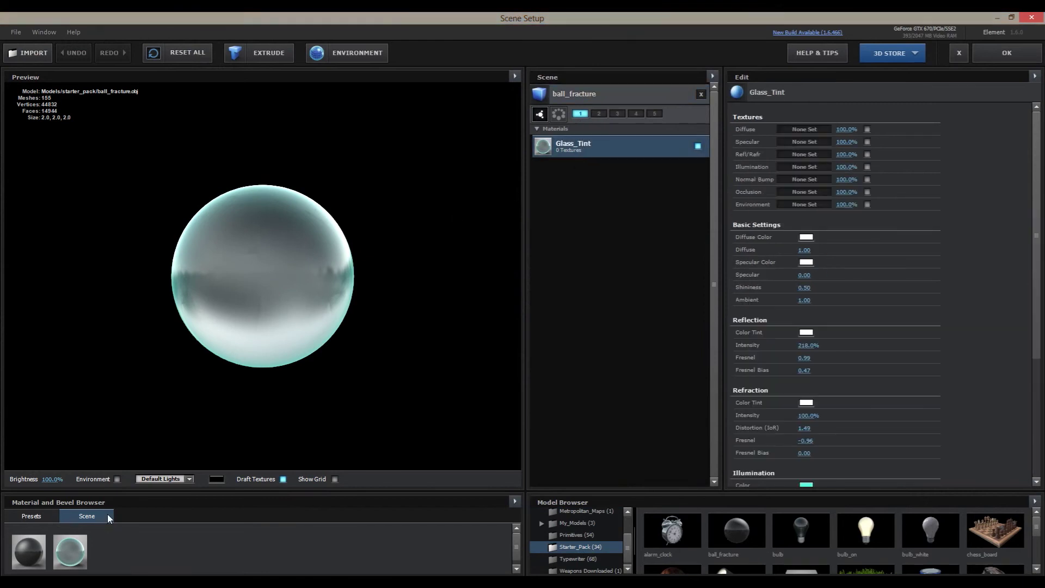
left_click(33, 516)
scroll(251, 572, "down", 2)
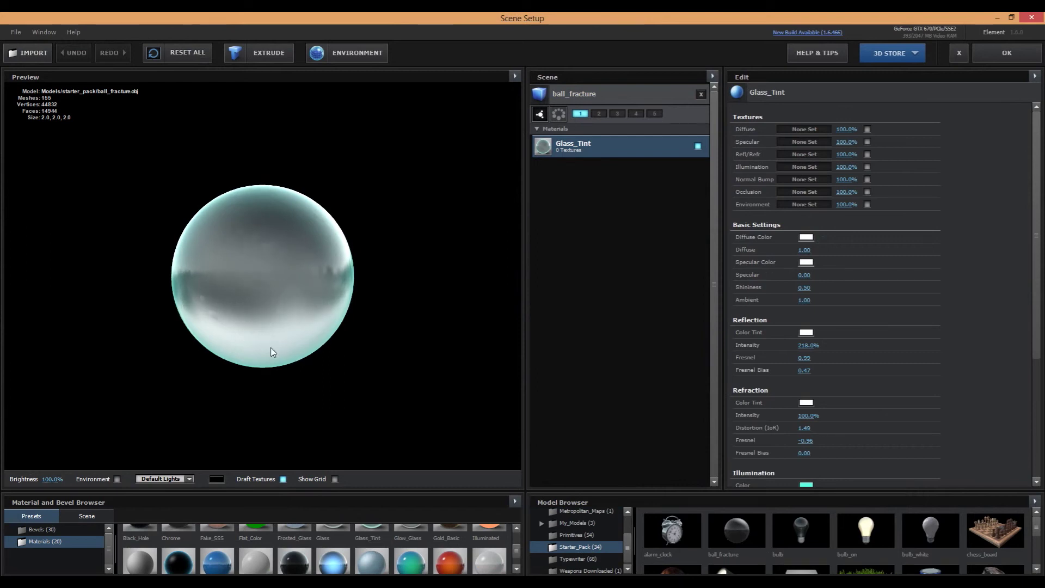
scroll(270, 351, "up", 5)
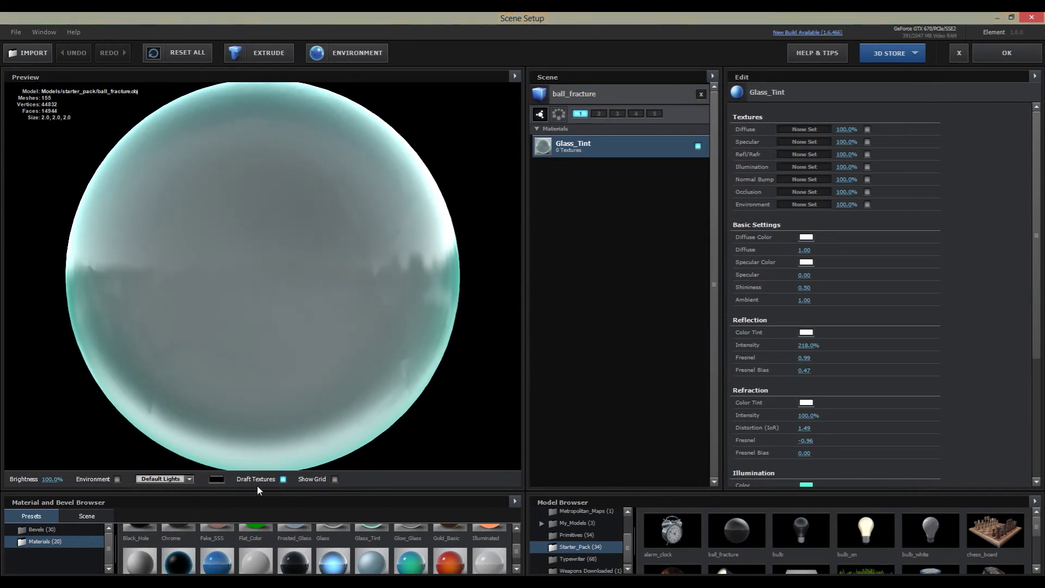
left_click(283, 479)
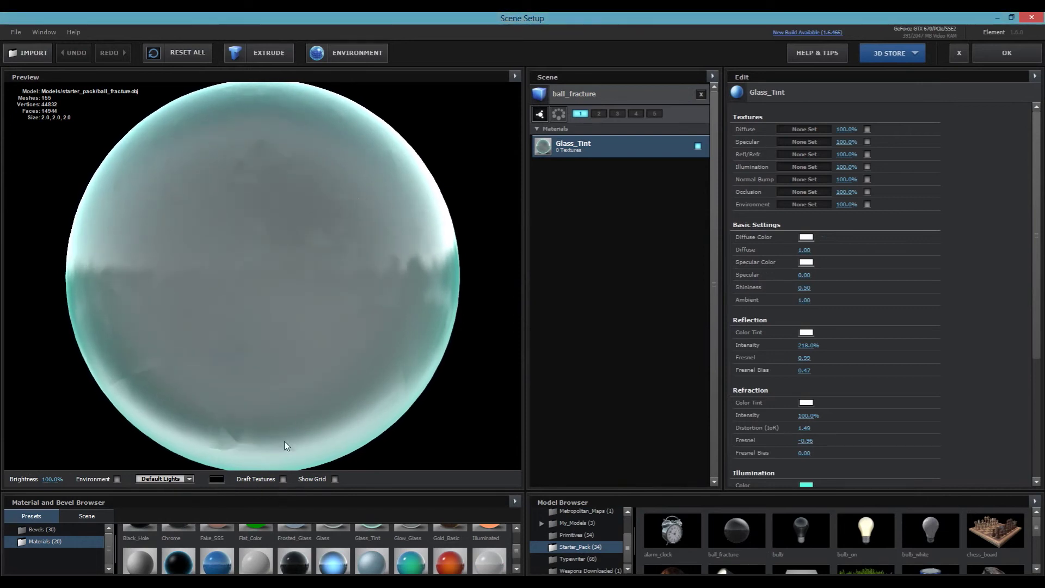
scroll(328, 317, "down", 5)
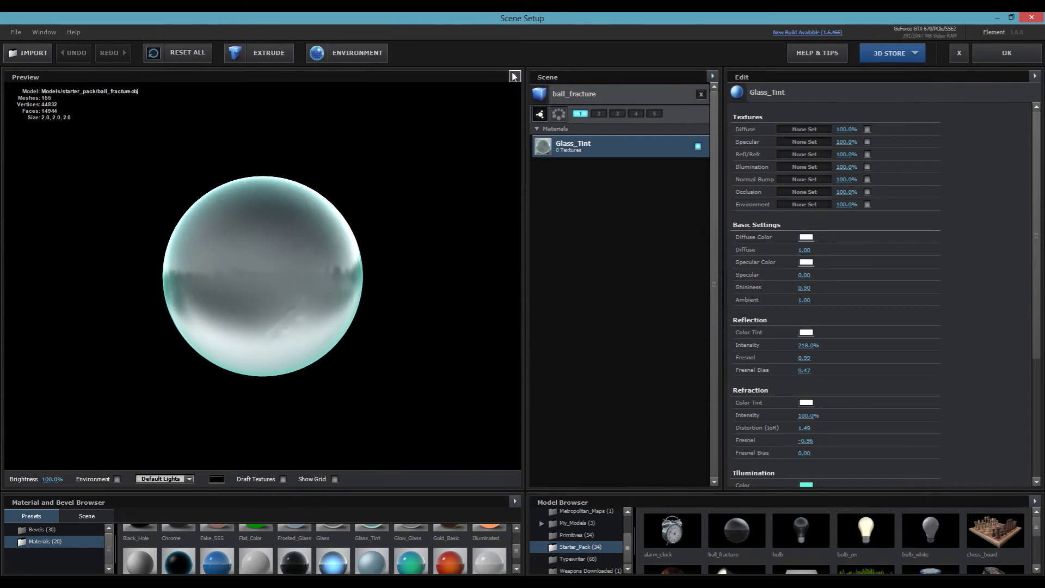
Check the fractured sphere in wireframe, restore solid display, and apply the Scene Setup
left_click(515, 77)
left_click(536, 134)
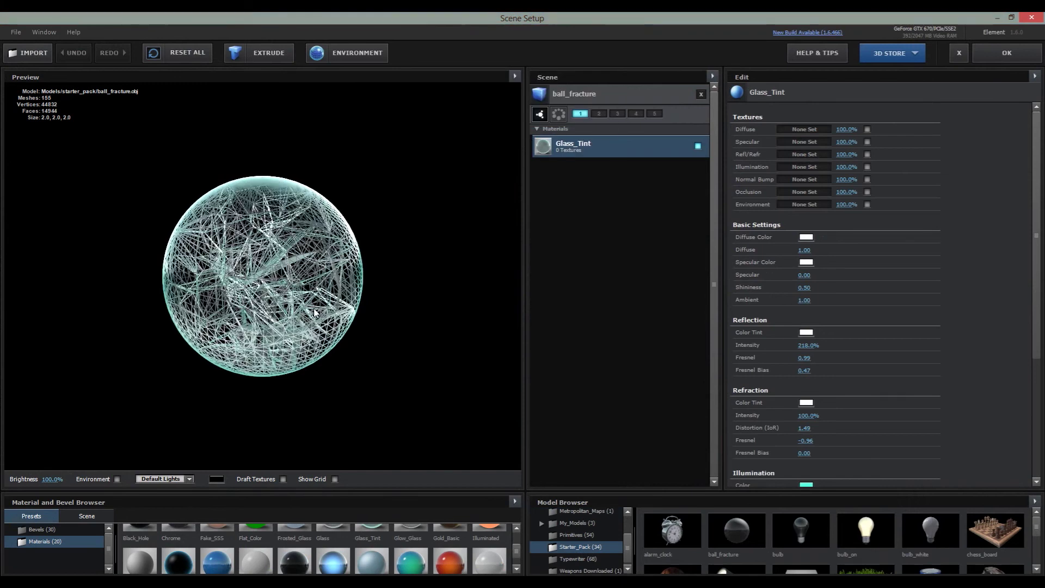
left_click(514, 77)
left_click(539, 134)
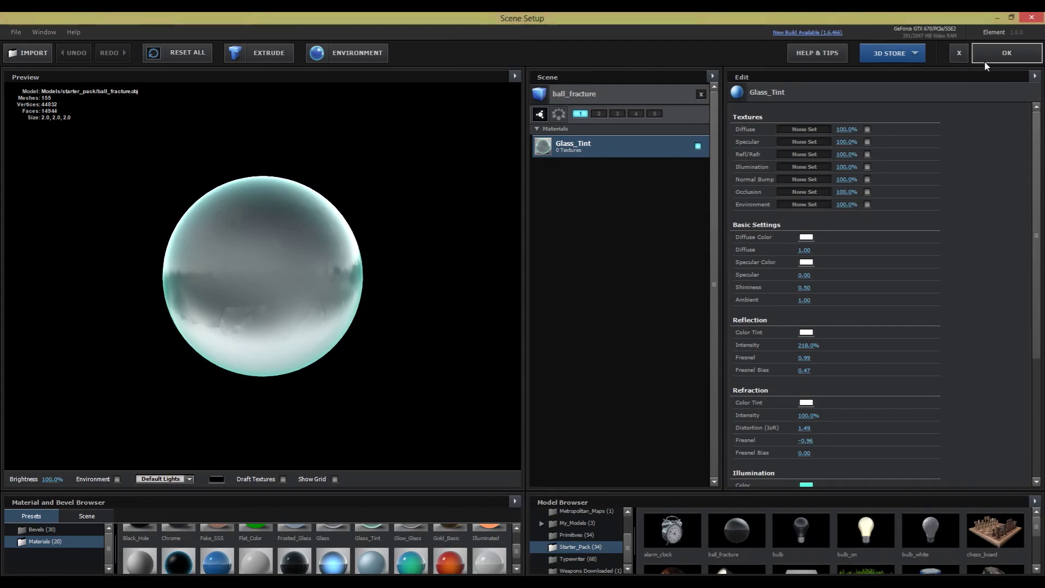
left_click(984, 59)
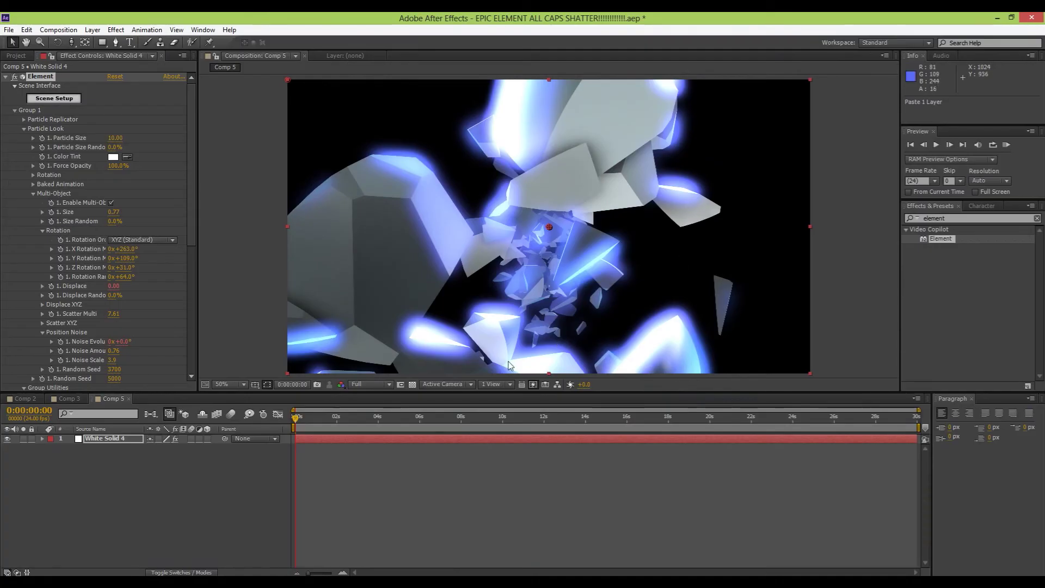
Preview the shatter animation and expand the Glow settings under Render Settings
scroll(109, 296, "down", 8)
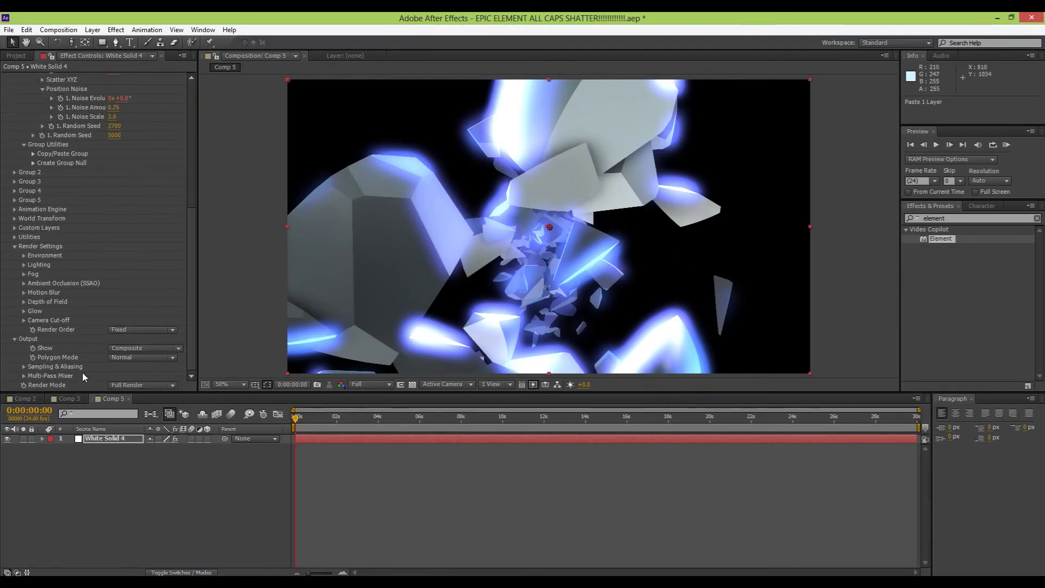
left_click_drag(302, 419, 240, 426)
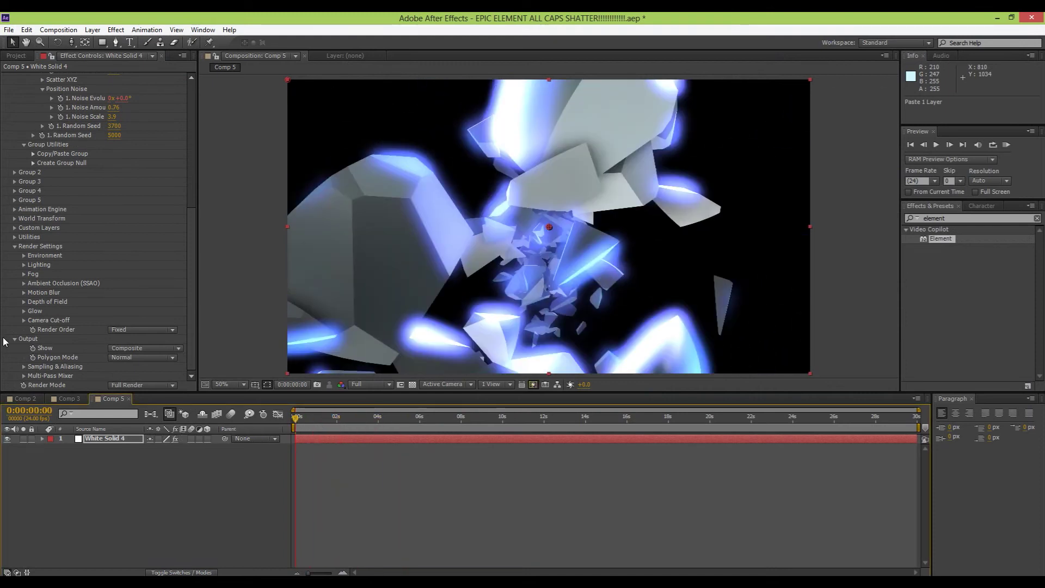
left_click(24, 311)
scroll(22, 312, "down", 2)
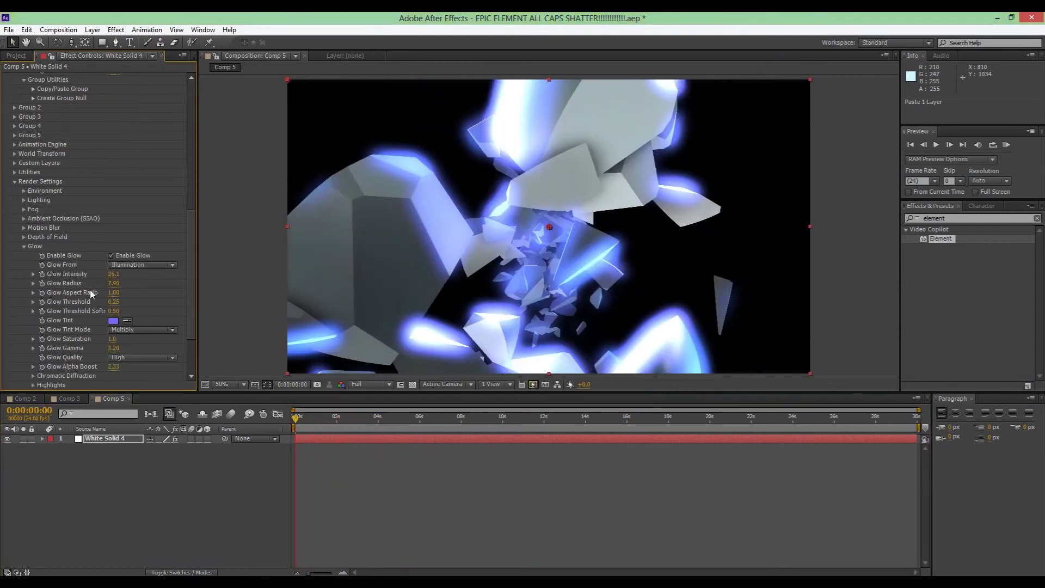
Toggle Enable Glow off and on to compare the shards, leaving the blue glow on
left_click(126, 255)
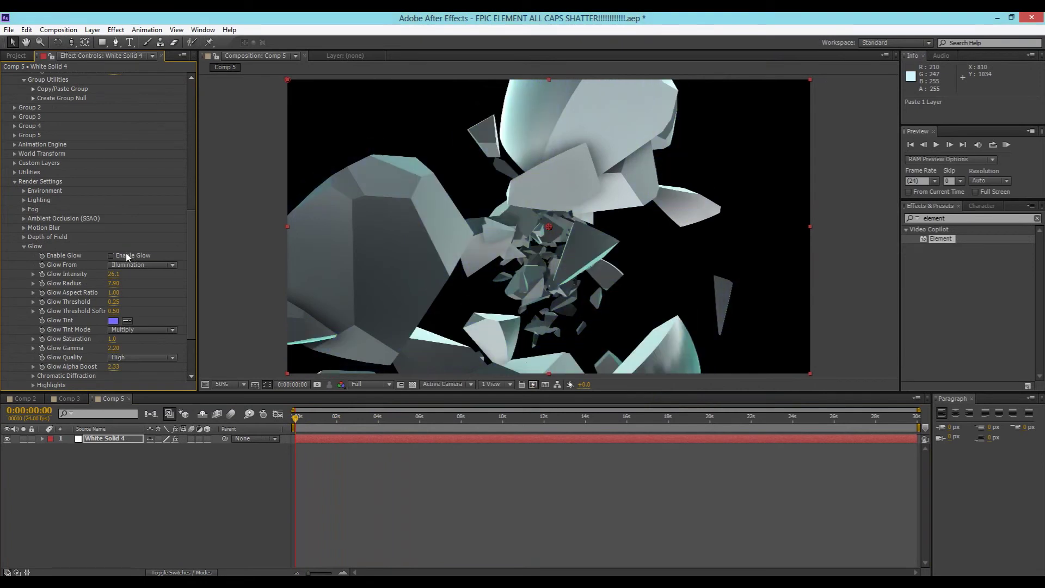
left_click(126, 256)
left_click(127, 255)
left_click(126, 256)
left_click(127, 256)
key("space")
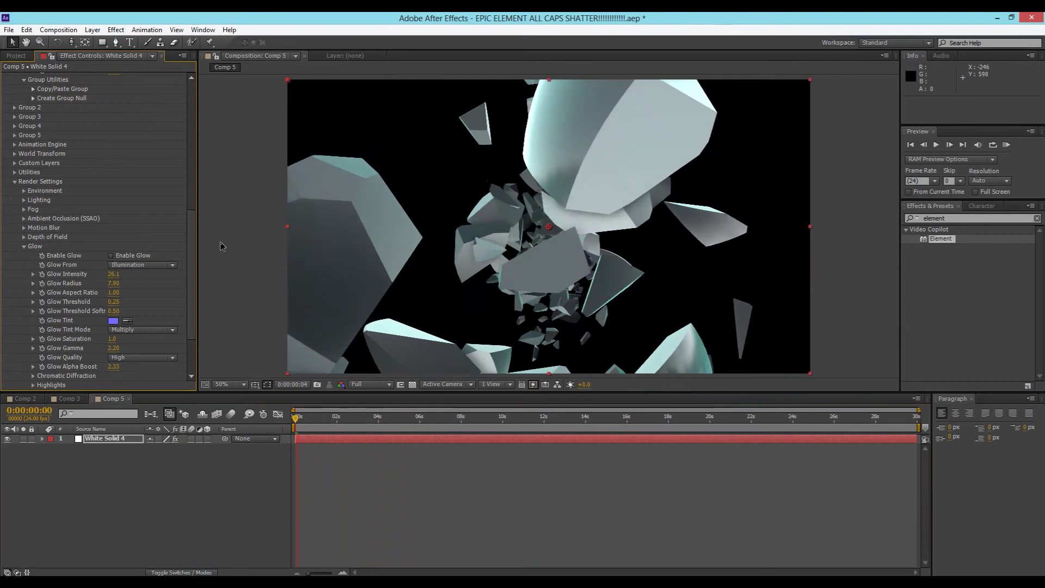
left_click(136, 254)
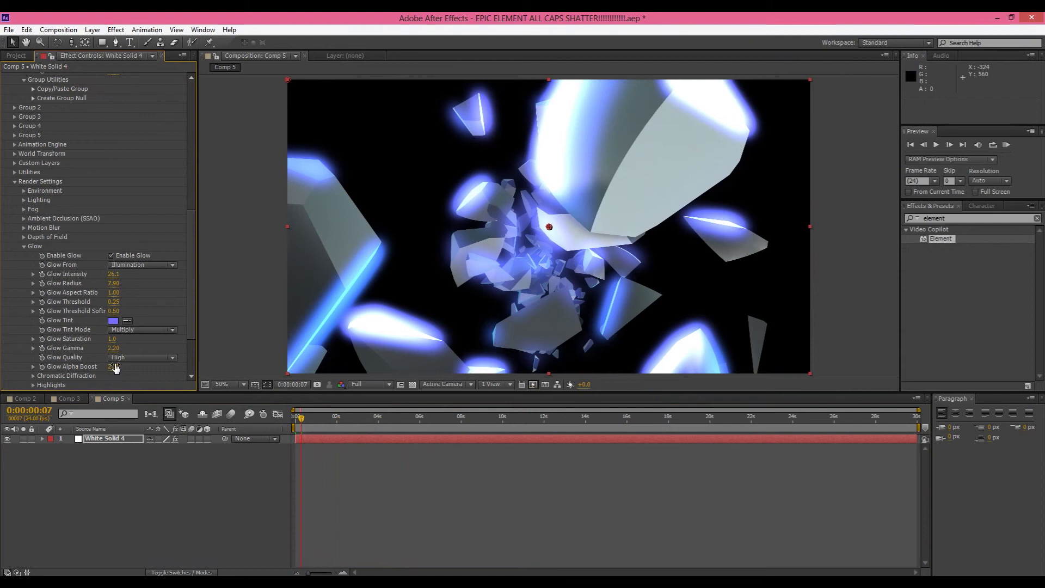
Test Glow Alpha Boost strengths, trying 1.34, then lowering it to about 1.04
left_click_drag(113, 367, 56, 388)
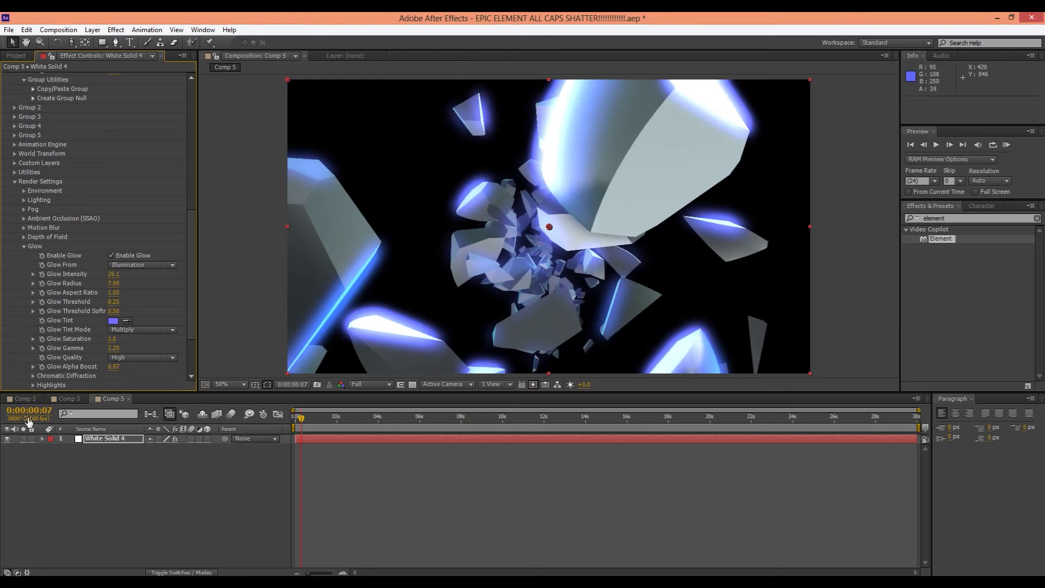
left_click_drag(116, 370, 142, 370)
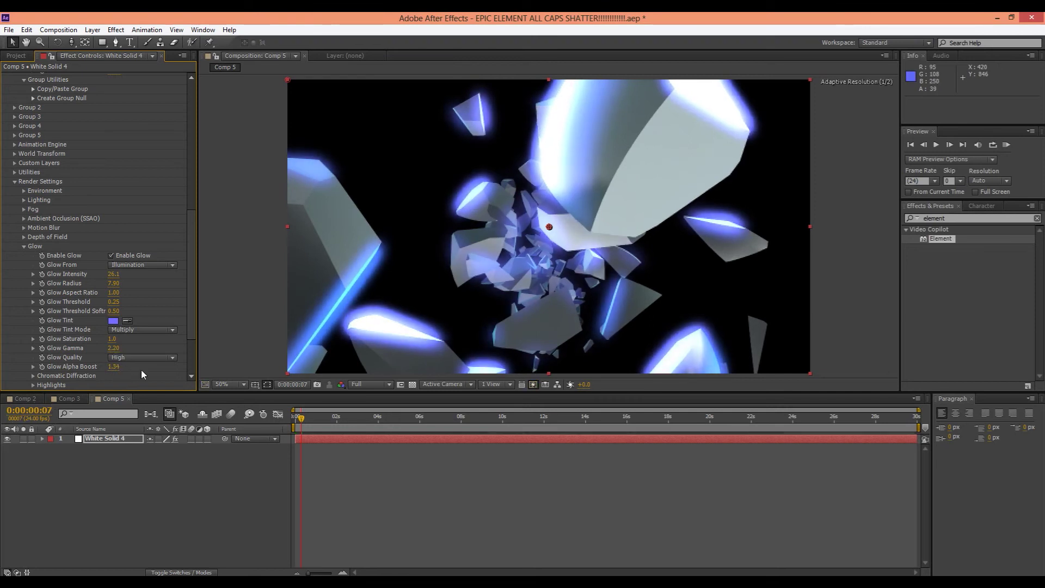
scroll(576, 265, "up", 3)
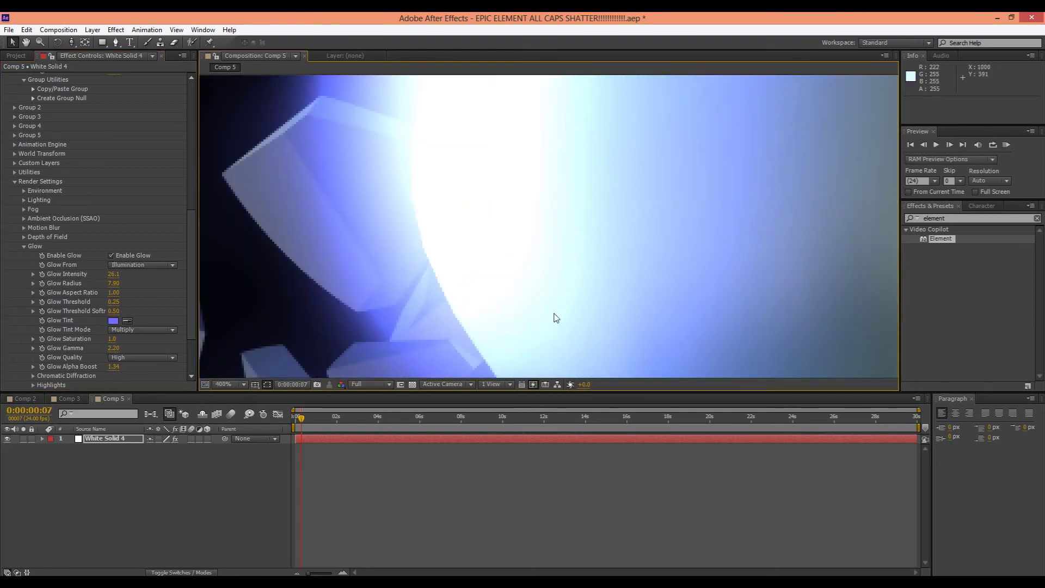
scroll(524, 267, "down", 5)
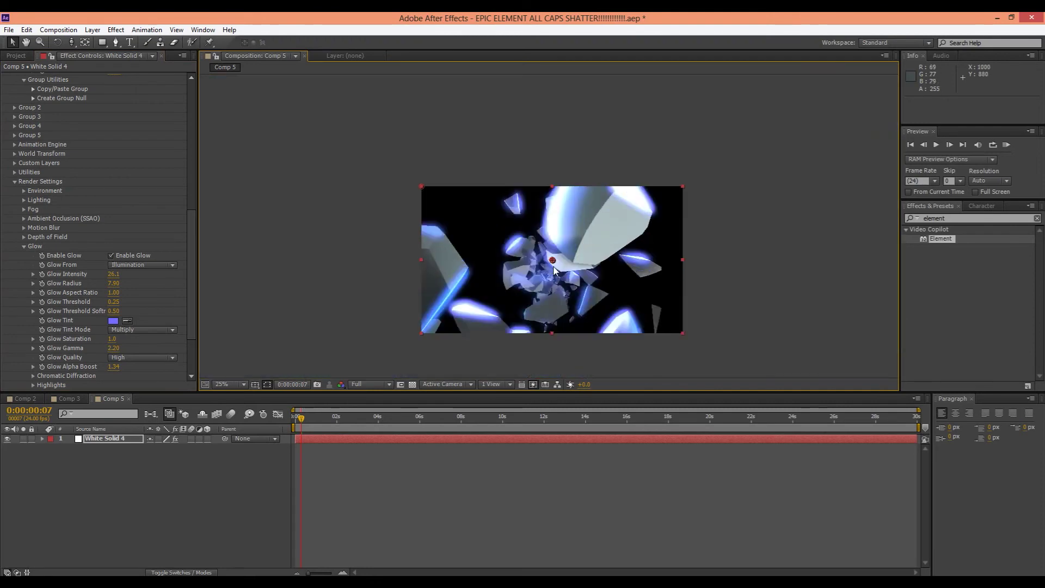
scroll(566, 288, "up", 2)
left_click_drag(575, 299, 513, 217)
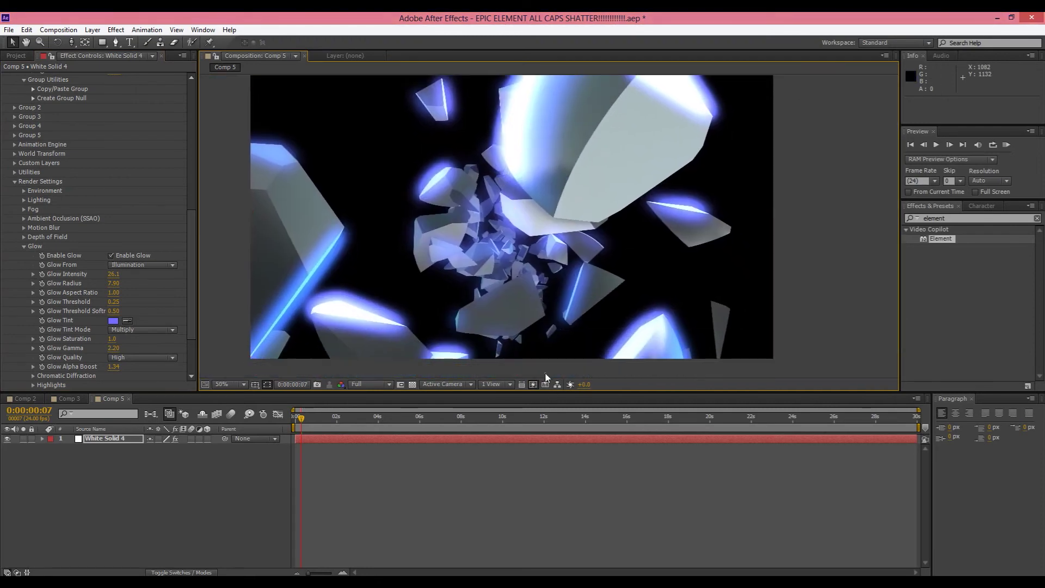
left_click_drag(541, 334, 550, 354)
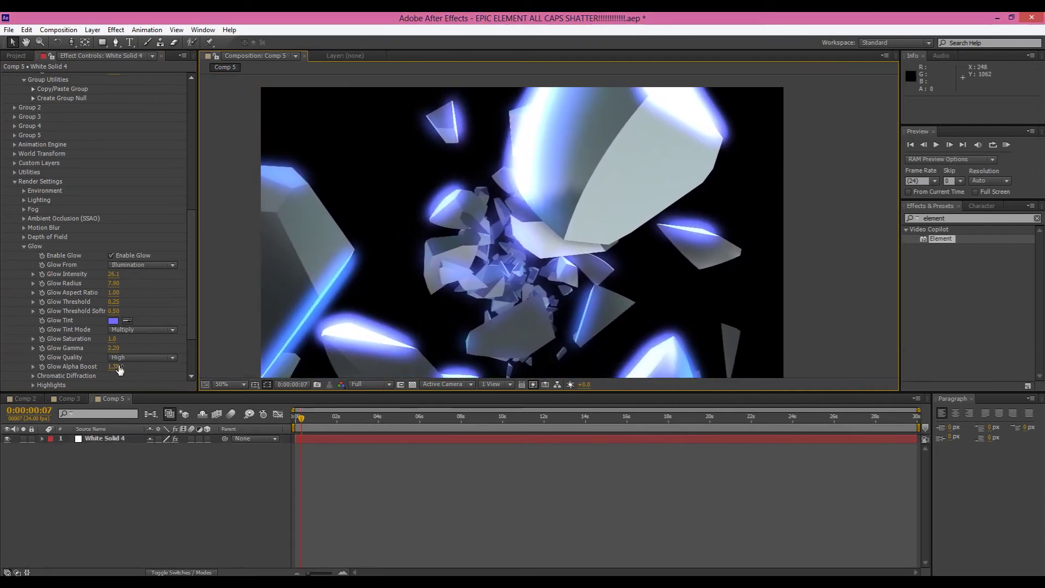
left_click_drag(113, 366, 426, 284)
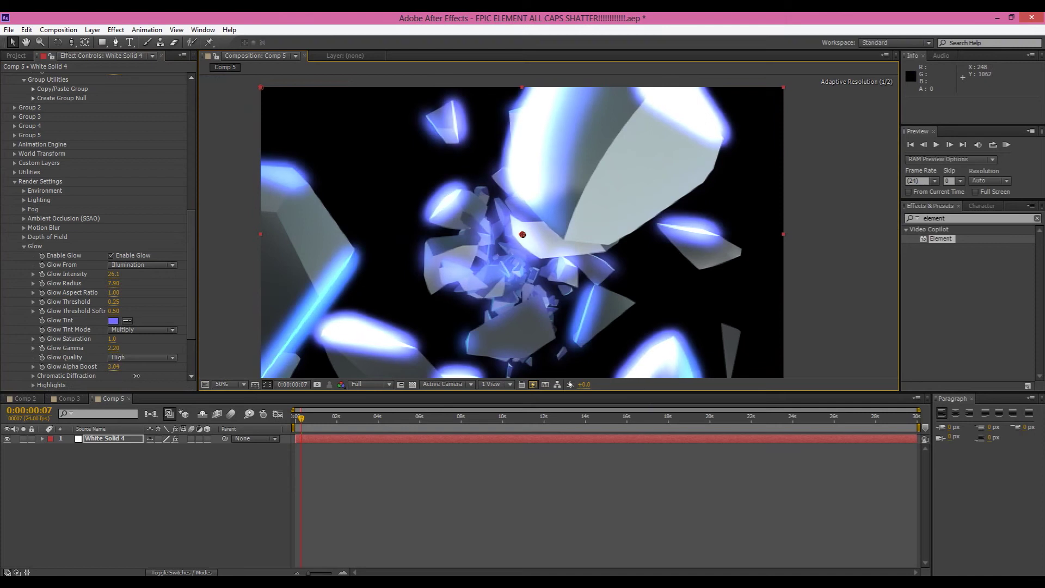
Deselect the layer, preview the glowing shards, and return to the first frame
left_click(377, 293)
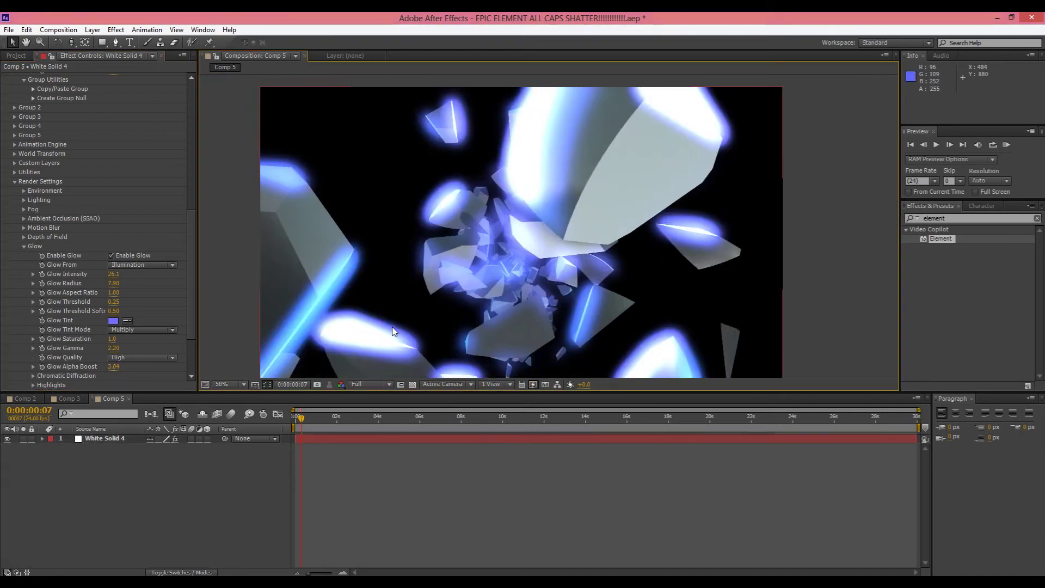
key("space")
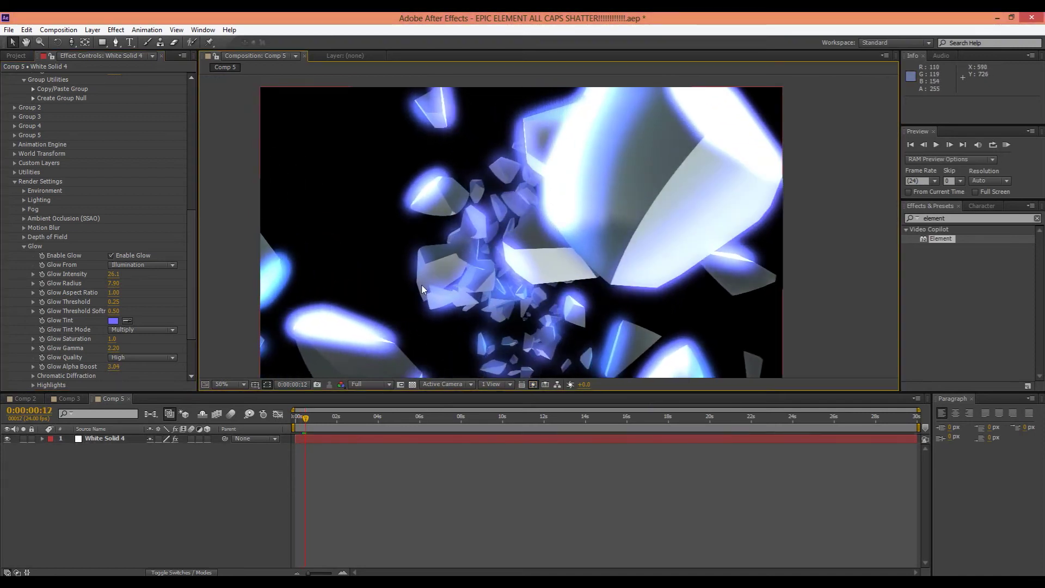
left_click_drag(422, 298, 433, 299)
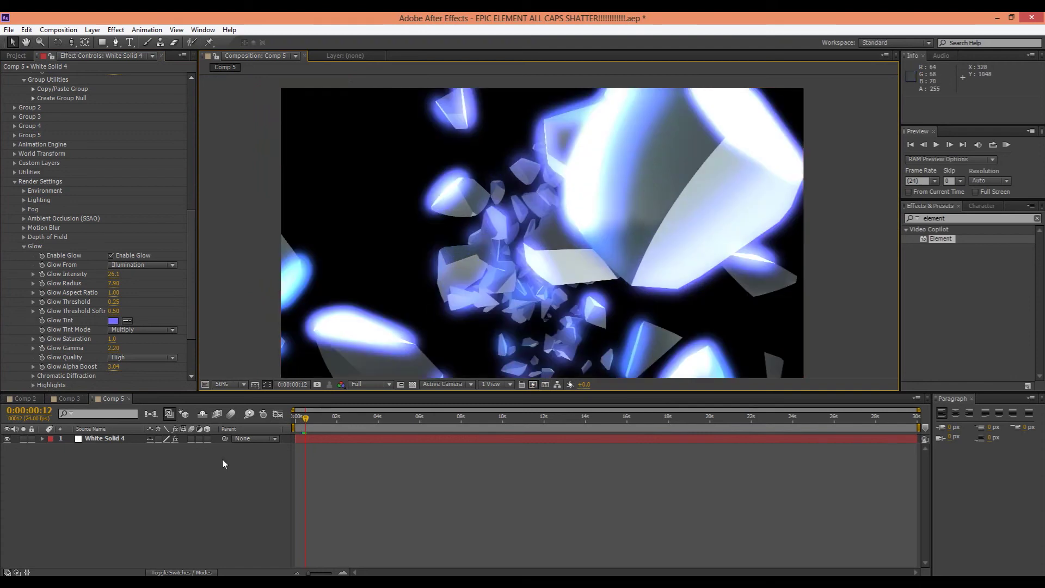
left_click_drag(305, 419, 293, 419)
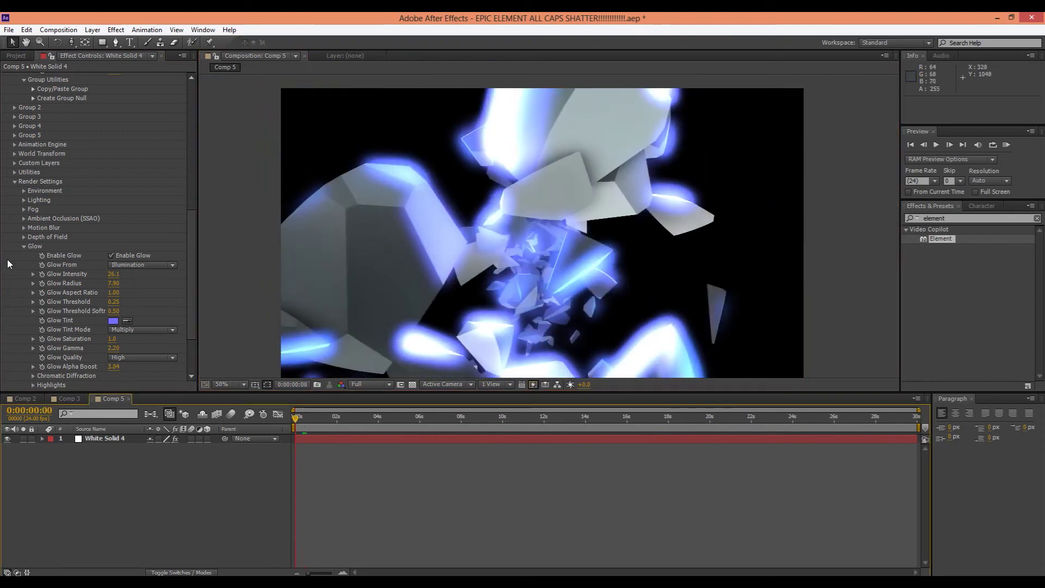
left_click(29, 252)
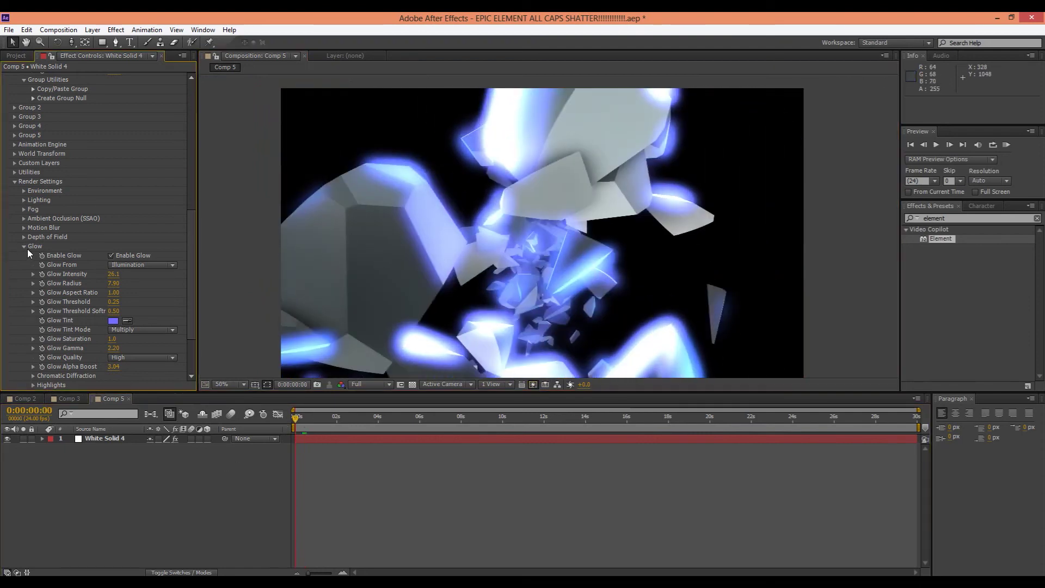
Collapse Glow and inspect White Solid 4's Ambient Occlusion settings
left_click(24, 246)
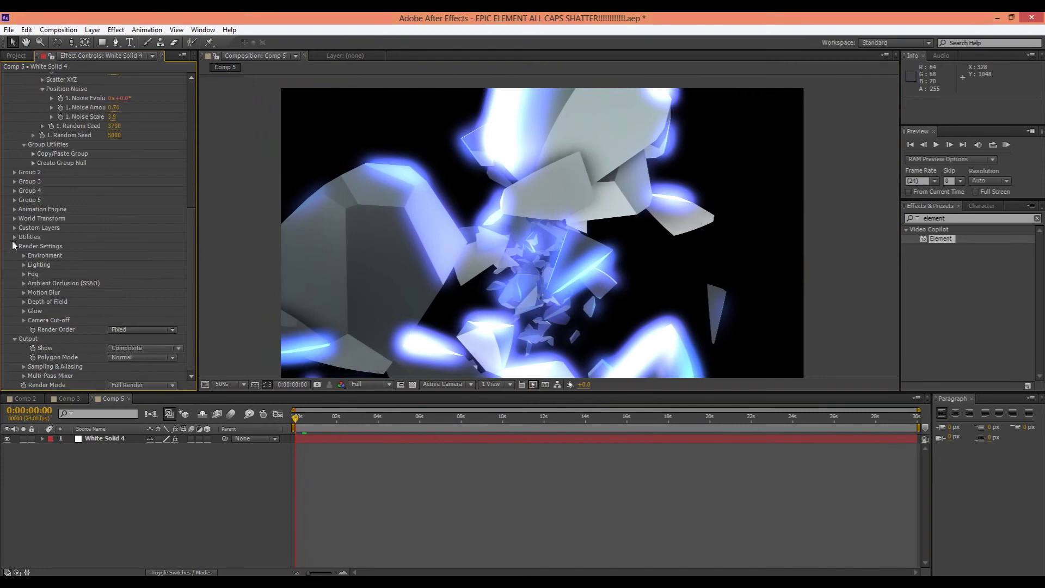
left_click(24, 283)
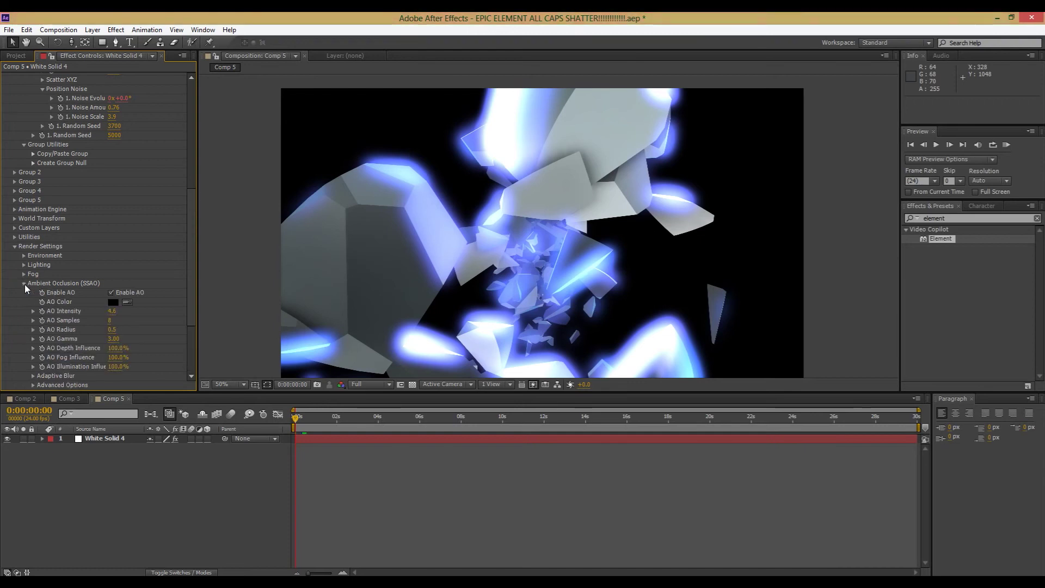
left_click(121, 293)
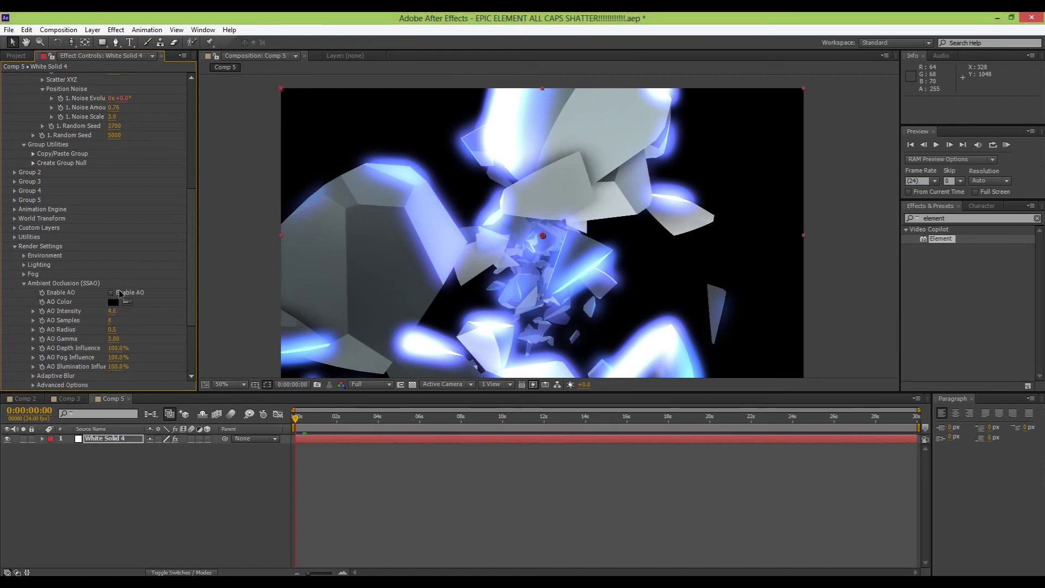
left_click(23, 283)
Expand the Fog settings and toggle fog to compare the shattered centre's look
left_click(24, 275)
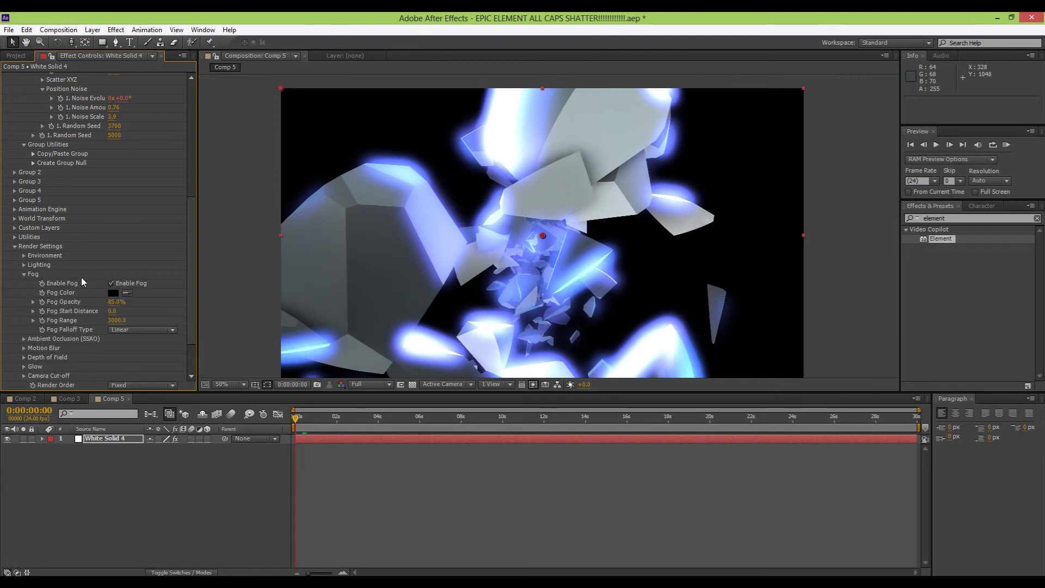
left_click(111, 283)
left_click(111, 283)
left_click(111, 283)
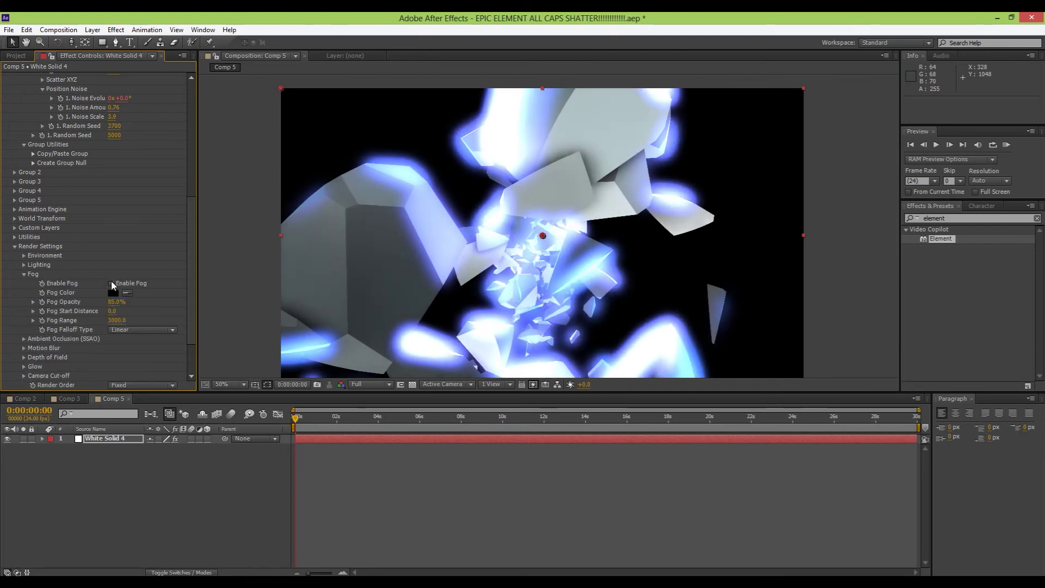
left_click(111, 283)
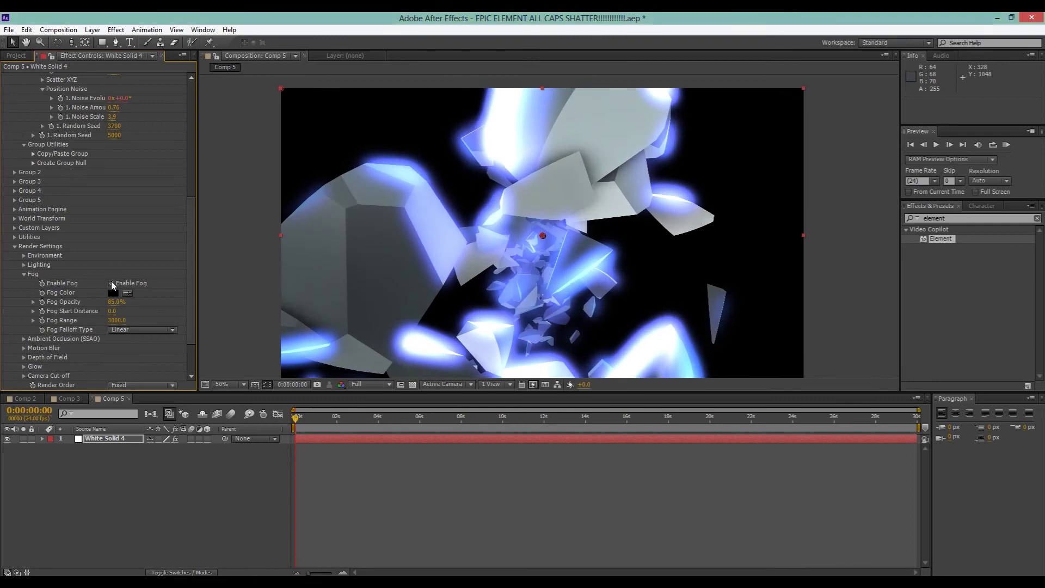
left_click(24, 273)
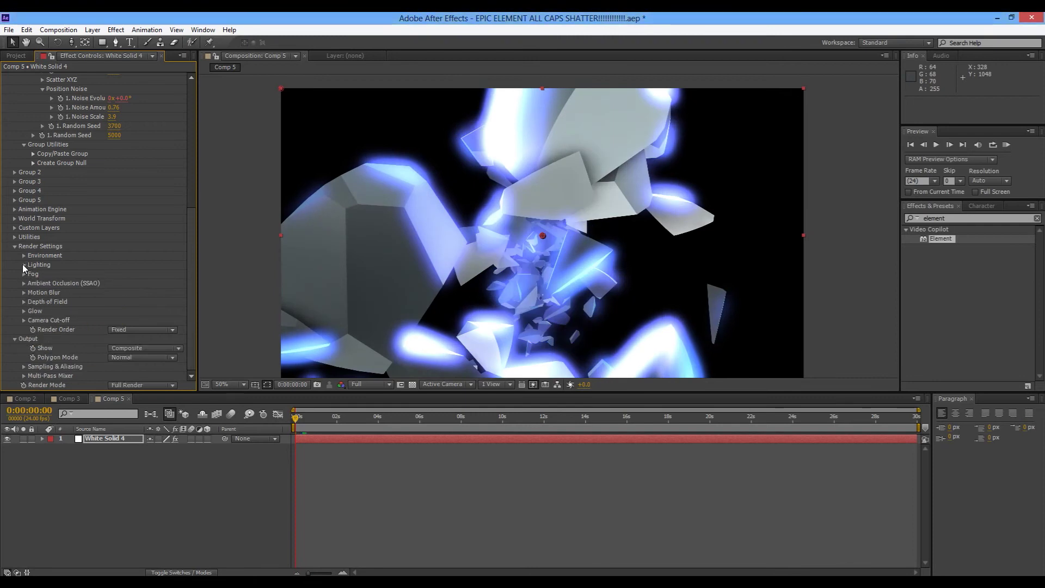
Expand the Lighting settings briefly, then collapse the Lighting group
left_click(22, 264)
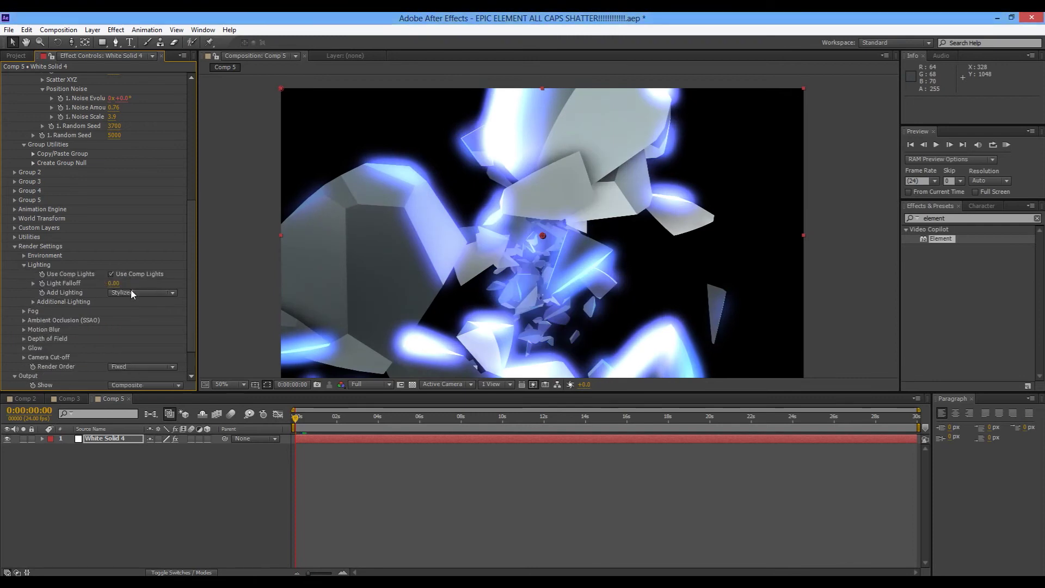
left_click(25, 265)
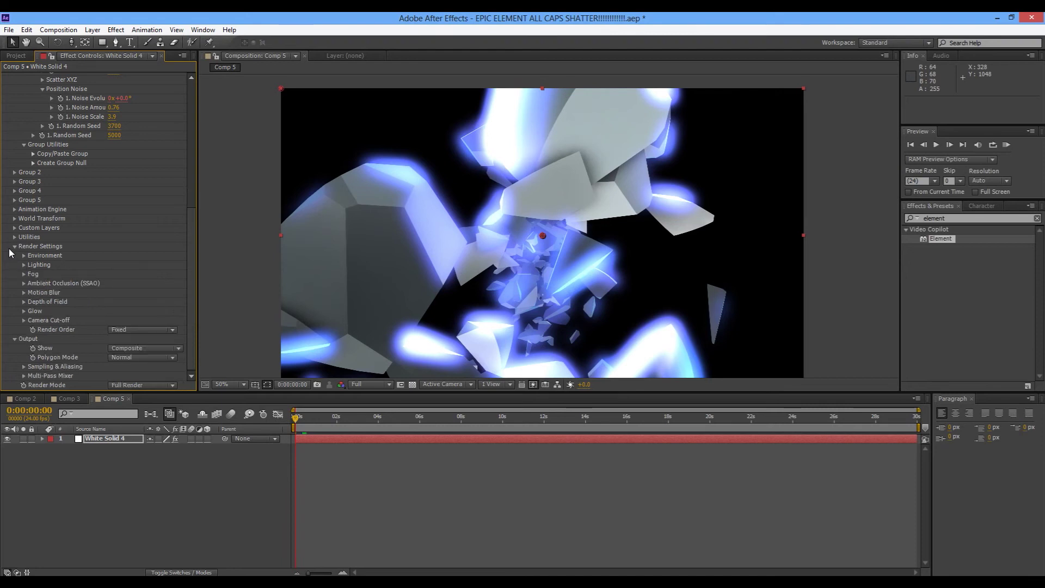
scroll(117, 212, "up", 6)
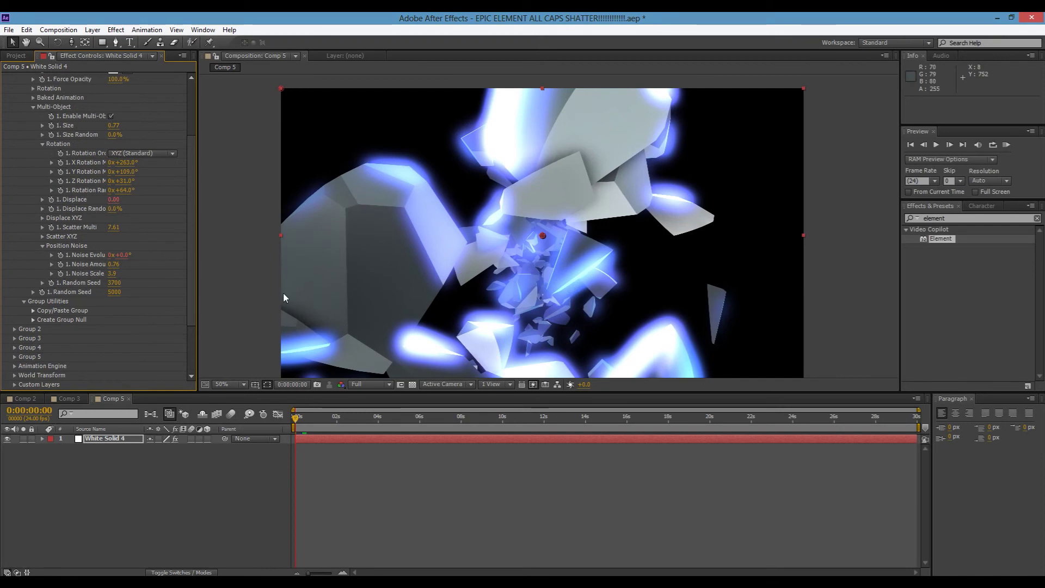
RAM-preview the shard burst twice, stop at 3 seconds, and glance at Comp 3 before returning to Comp 5
key("space")
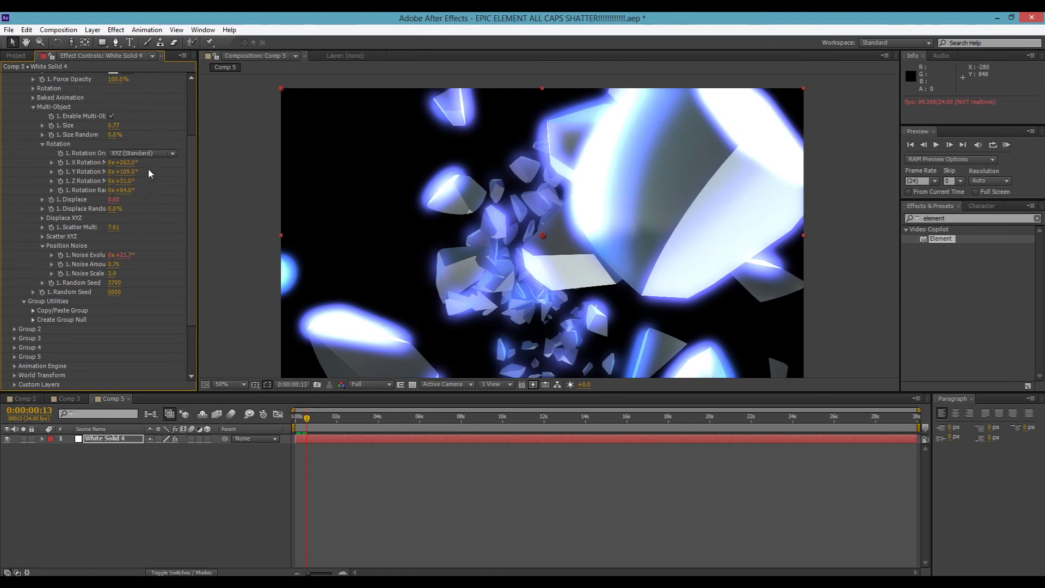
key("space")
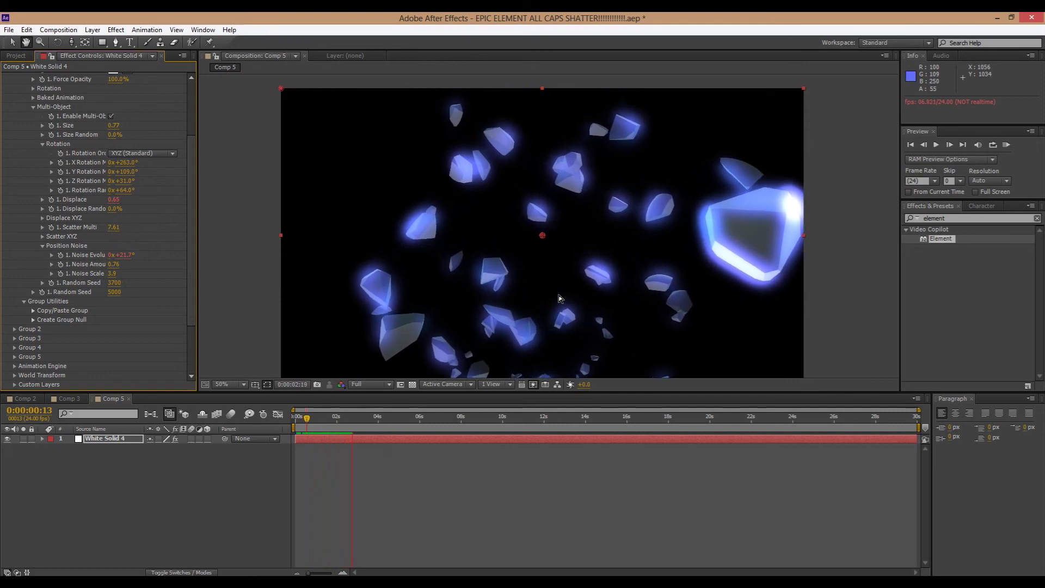
left_click(357, 427)
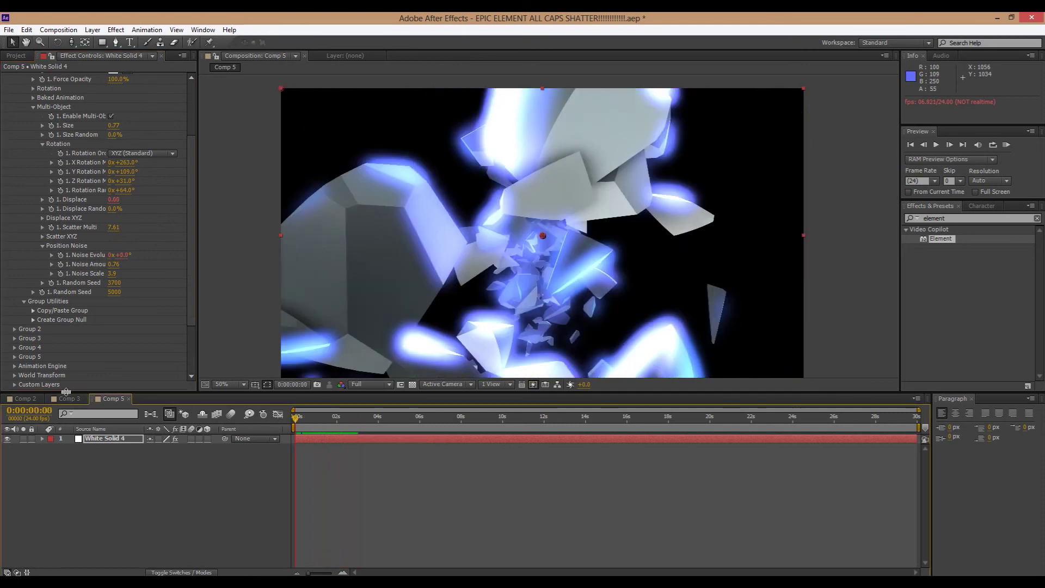
left_click(73, 400)
left_click(112, 399)
Add a new Camera 1 to Comp 5 with the default settings
right_click(155, 474)
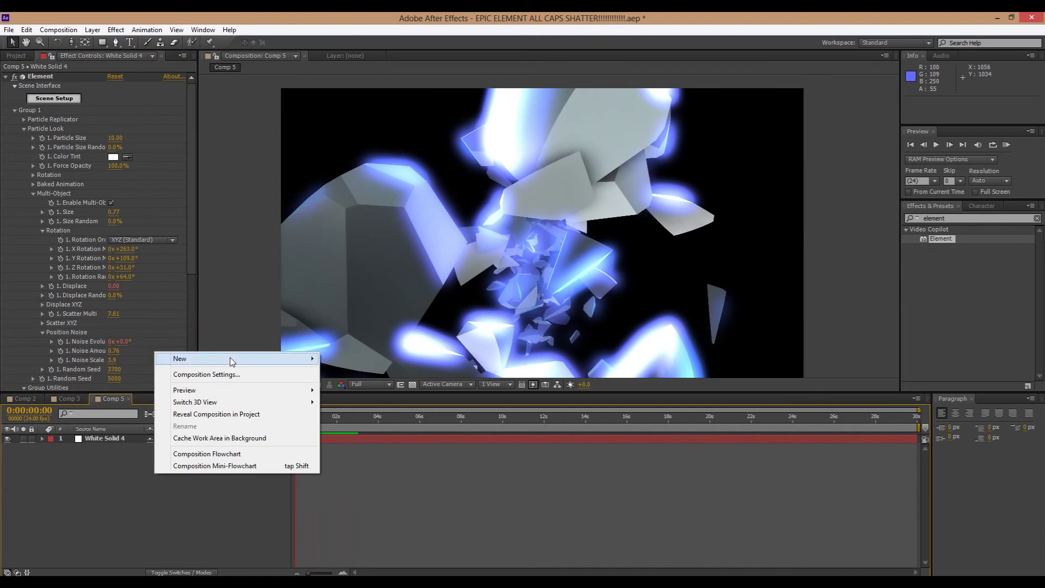
mouse_move(233, 358)
left_click(384, 410)
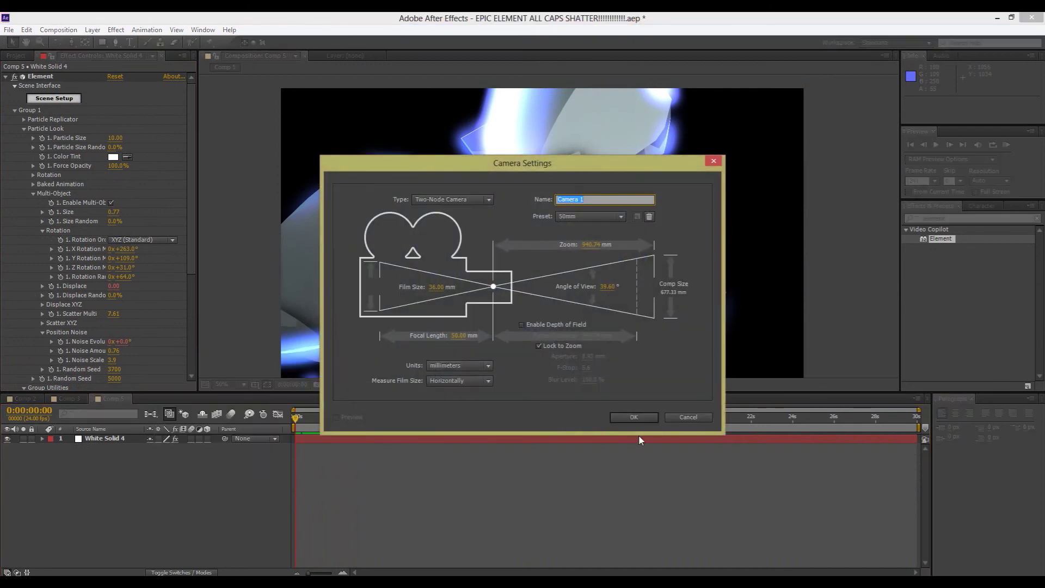
left_click(636, 417)
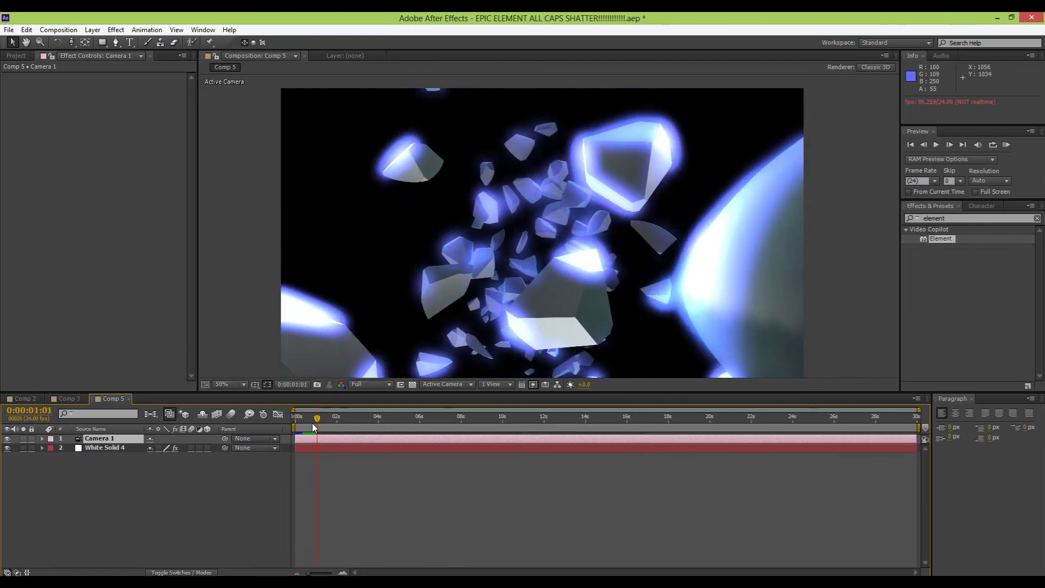
left_click(126, 433)
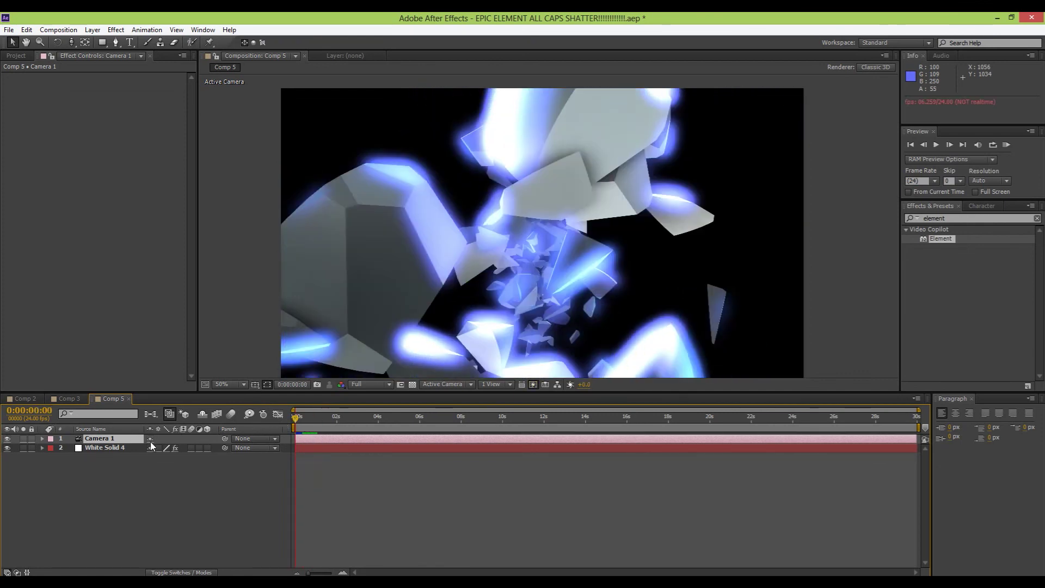
Keyframe Camera 1's Position pushing in from Z -2866.7 to -154.7 at 0:00:01:23, and preview
key("p")
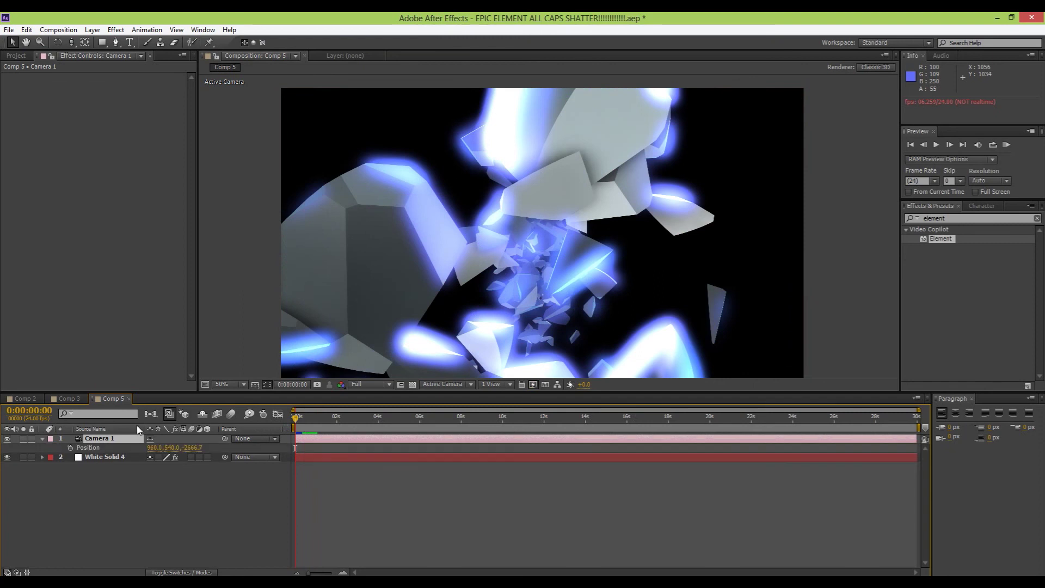
left_click(68, 447)
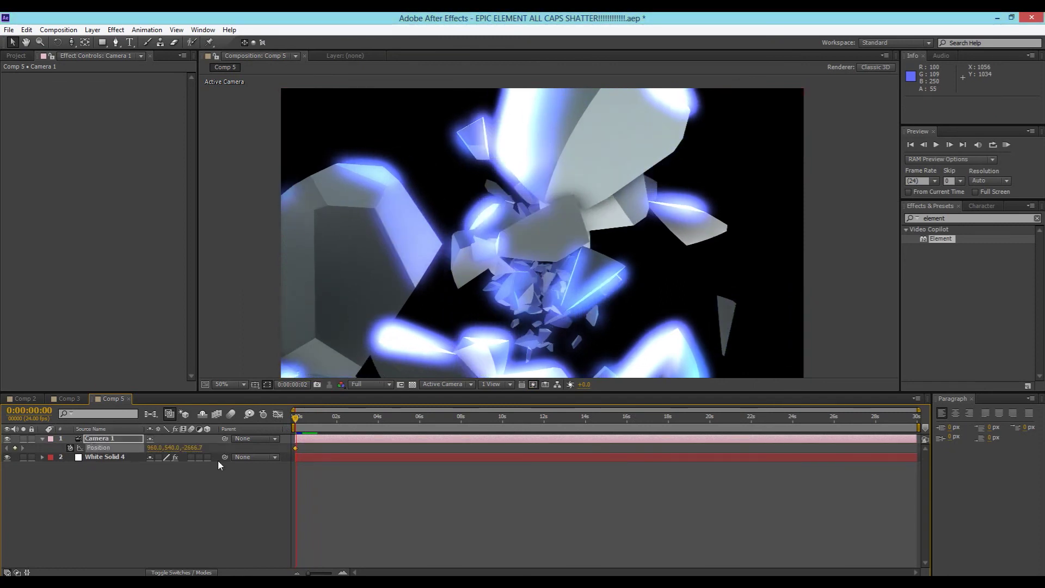
left_click(335, 417)
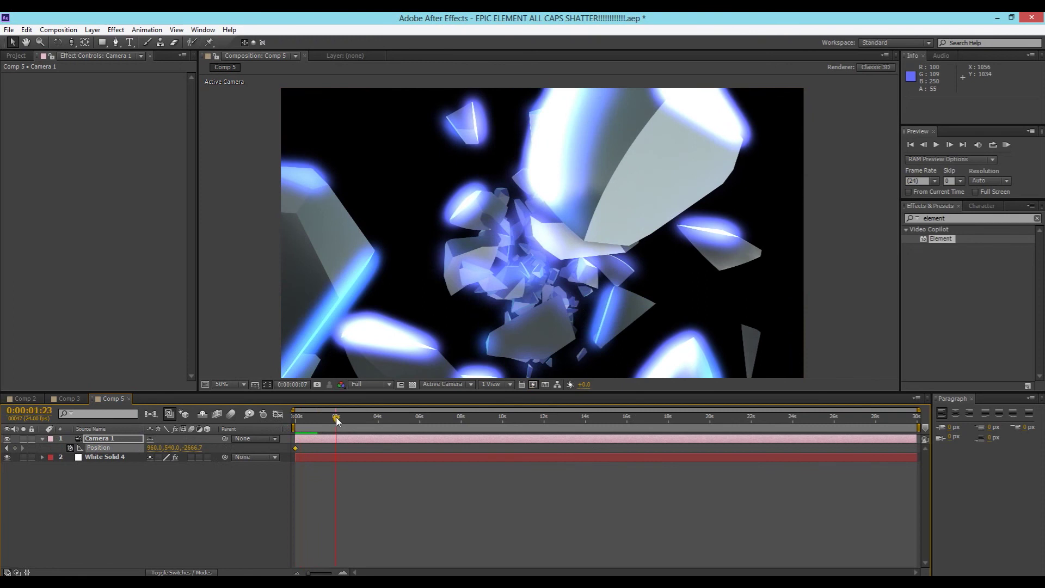
left_click_drag(192, 447, 243, 417)
left_click_drag(190, 451, 611, 444)
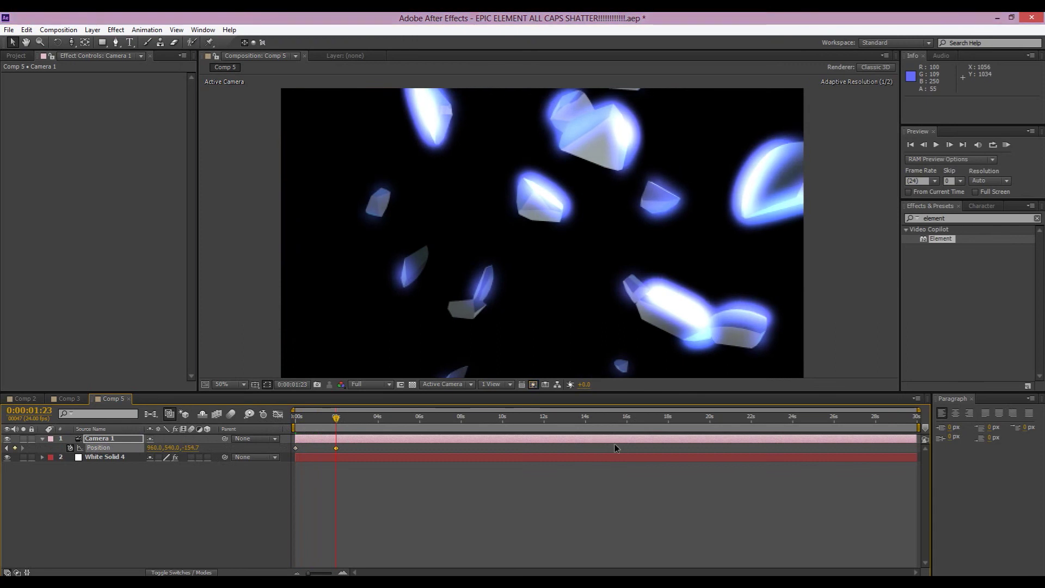
left_click_drag(336, 417, 282, 422)
key("space")
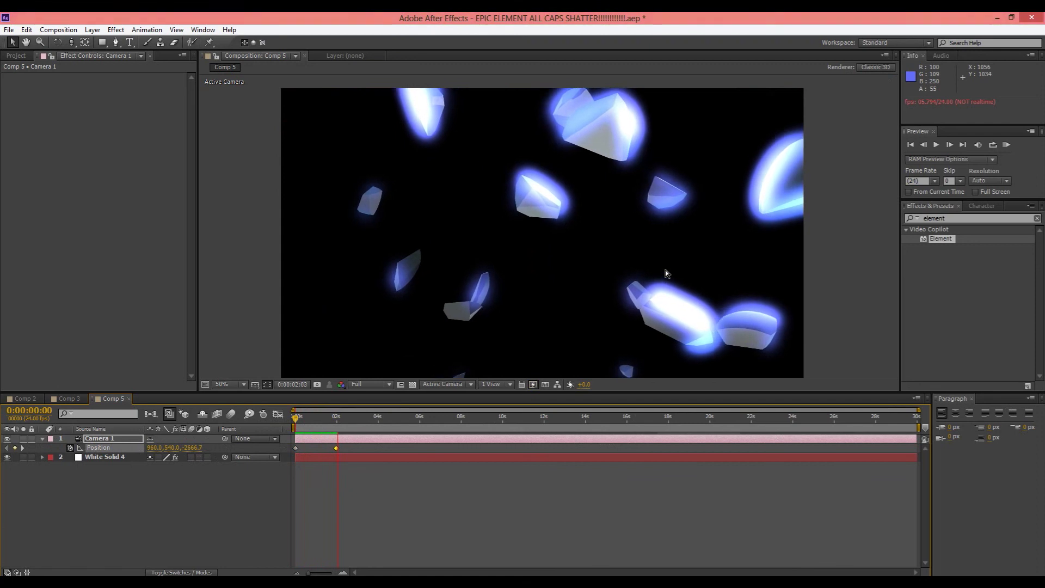
left_click(337, 444)
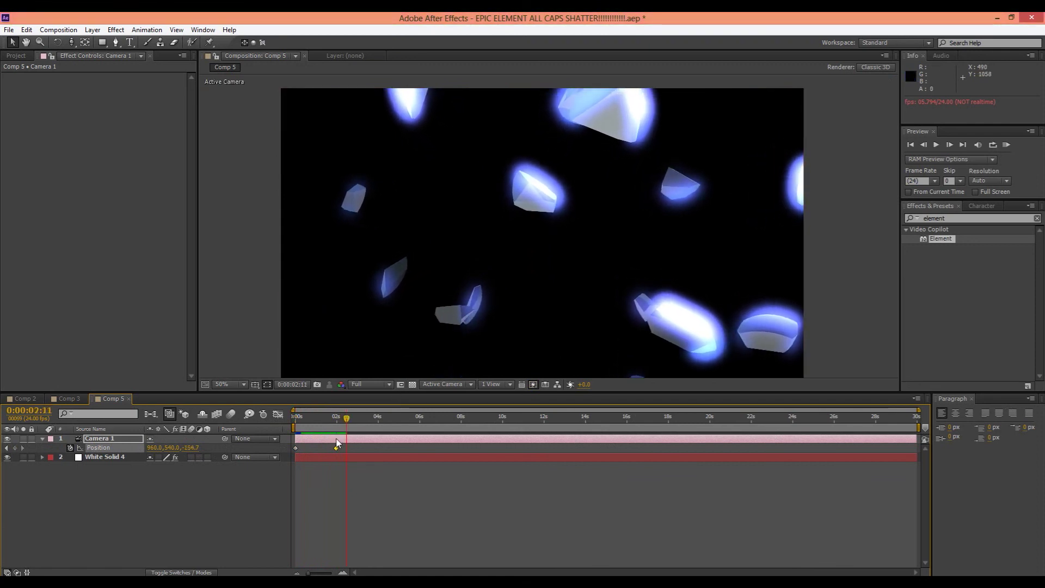
left_click(130, 42)
Type a 'TEXT' title and make its layer 3D
left_click(485, 256)
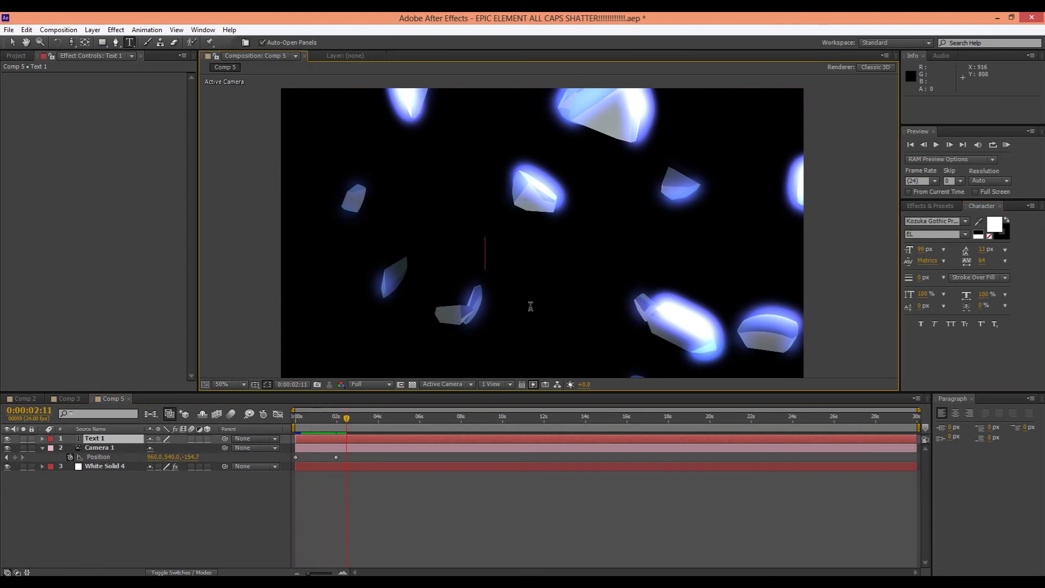
type("TEXT")
left_click(12, 42)
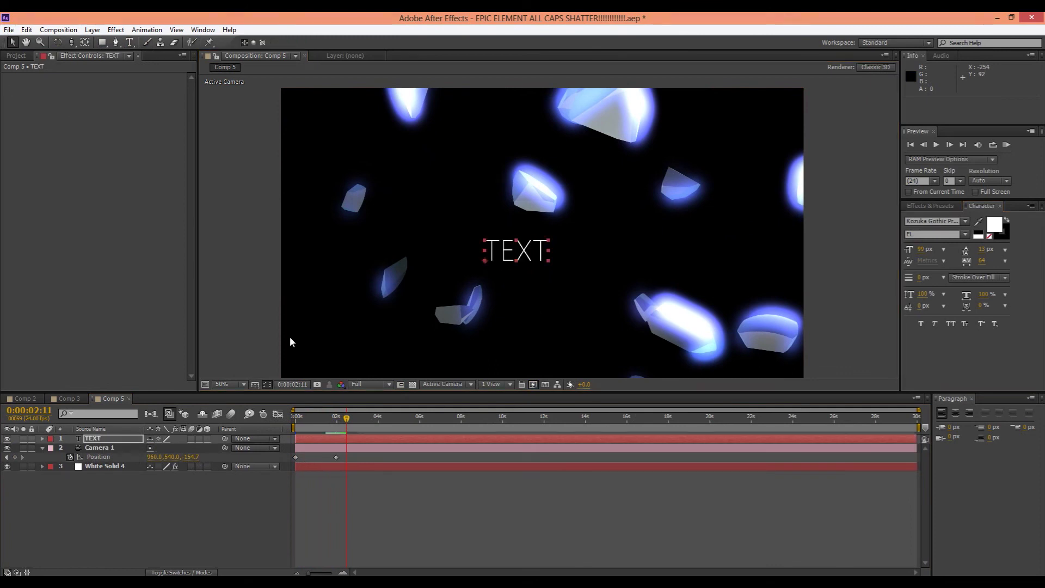
left_click(207, 439)
Push the TEXT title back in depth, shift it right, and enlarge it among the shards
scroll(485, 348, "down", 2)
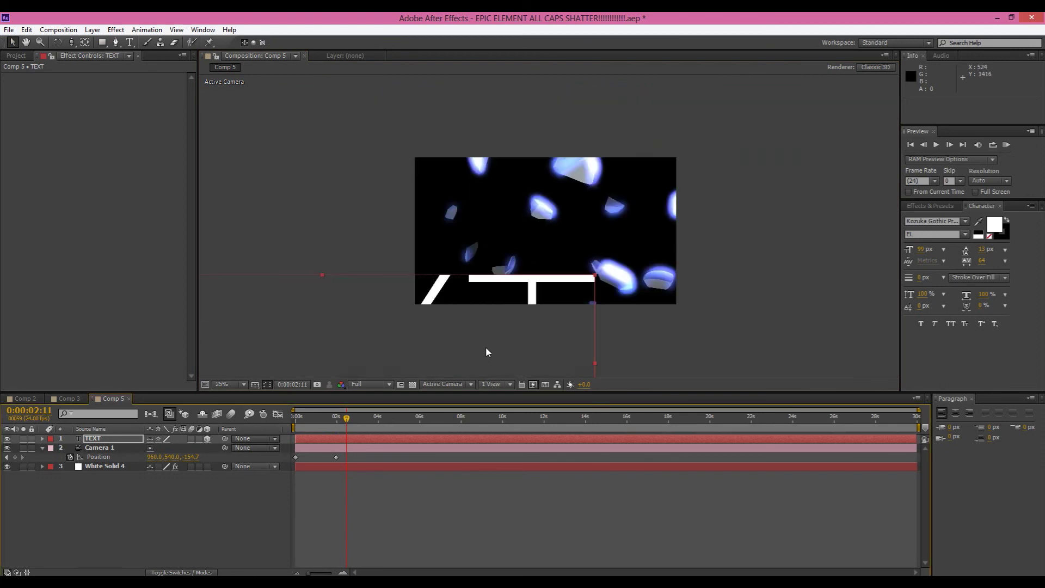
left_click_drag(289, 348, 456, 298)
scroll(456, 299, "up", 2)
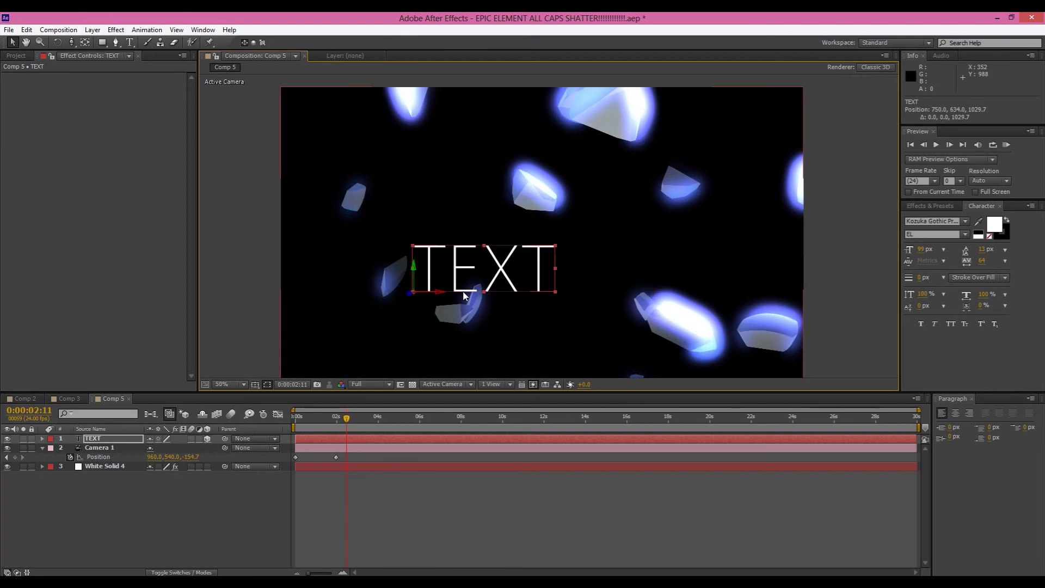
left_click_drag(439, 297, 471, 297)
left_click_drag(588, 244, 769, 208)
left_click_drag(687, 248, 632, 234)
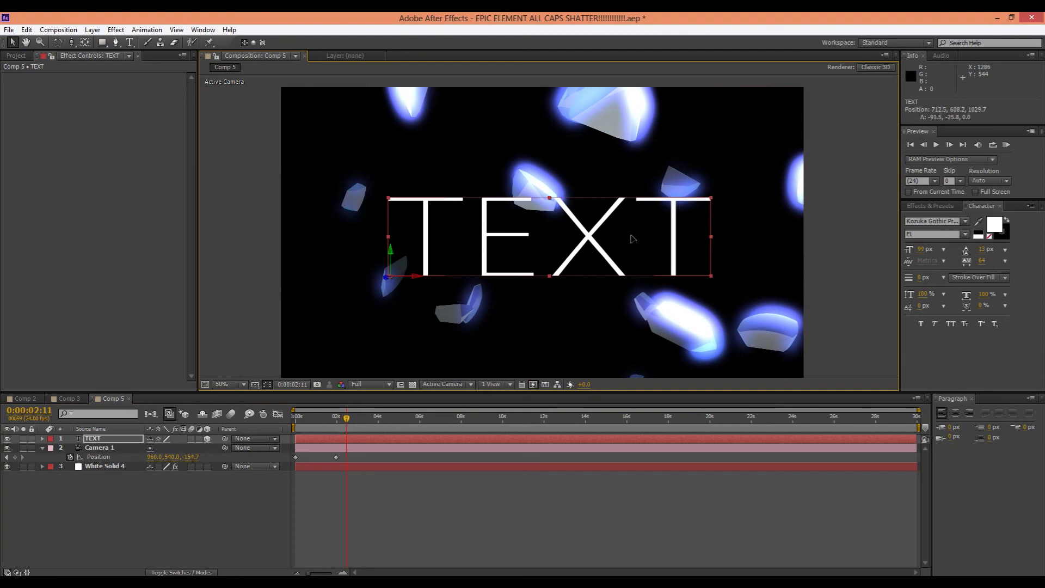
Stack the TEXT layer below White Solid 4 and preview from the start
left_click_drag(117, 440, 115, 498)
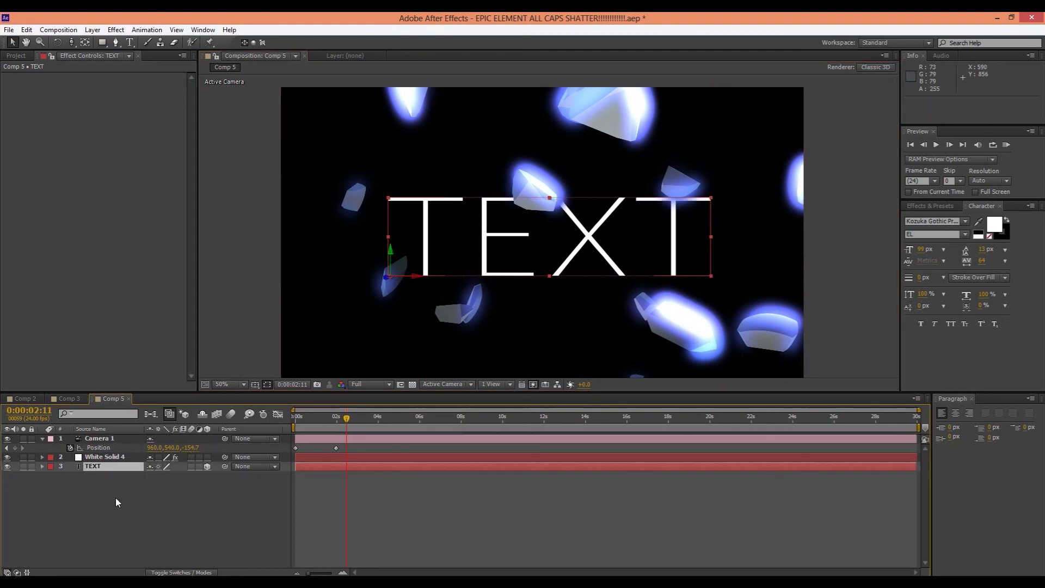
left_click(387, 339)
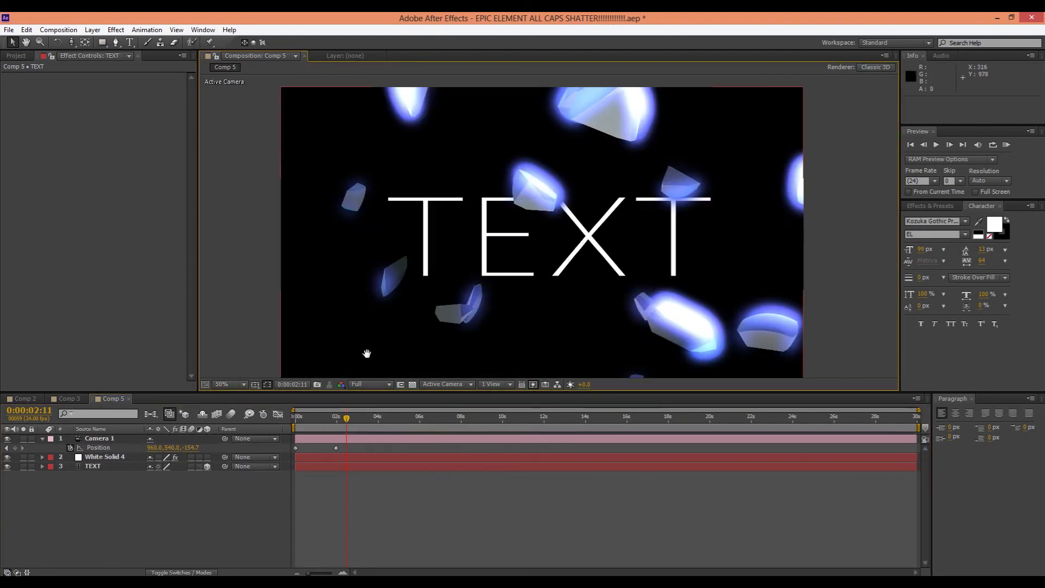
key("space")
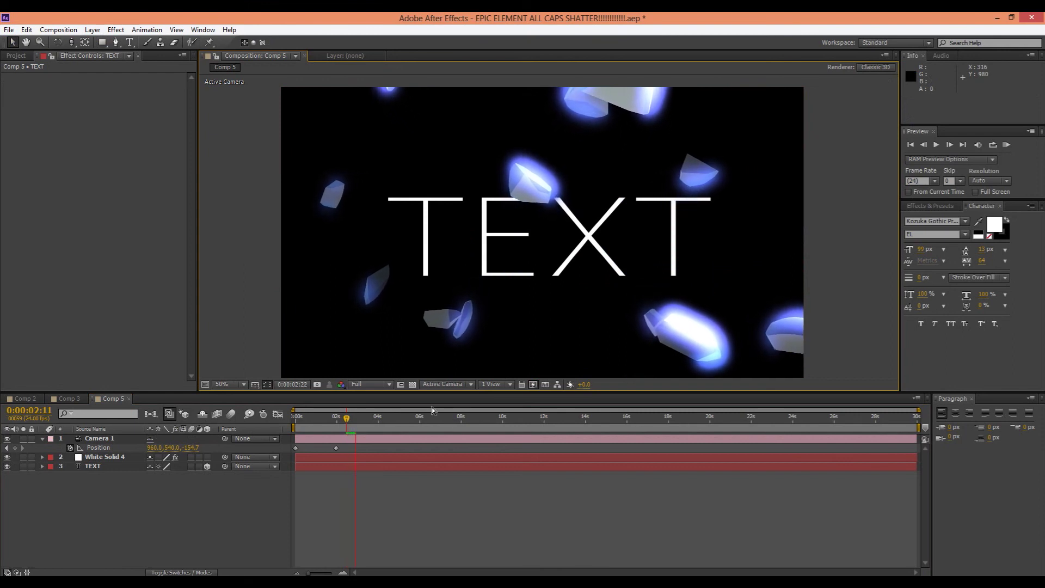
left_click_drag(381, 415, 293, 429)
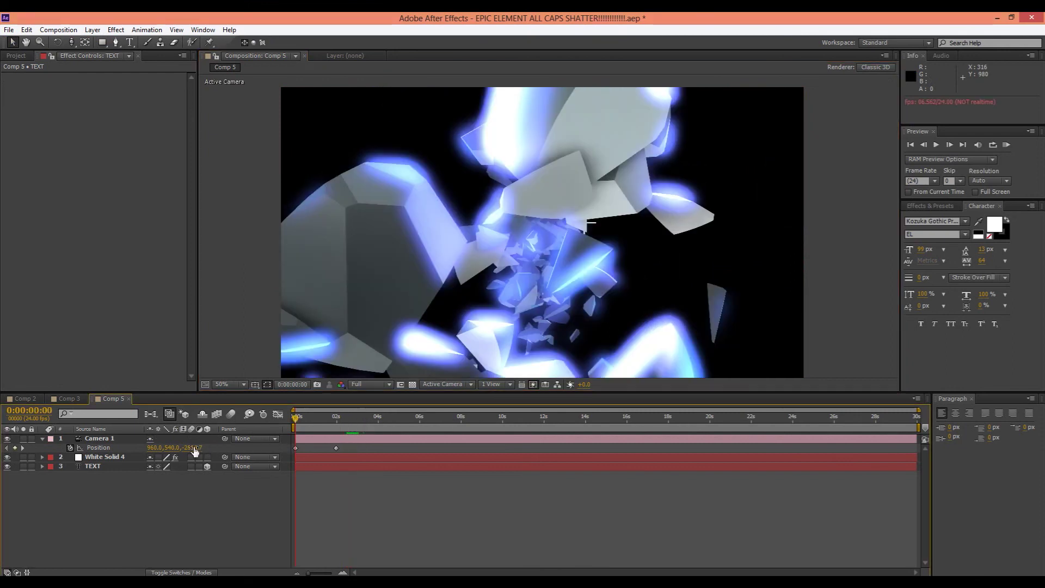
key("space")
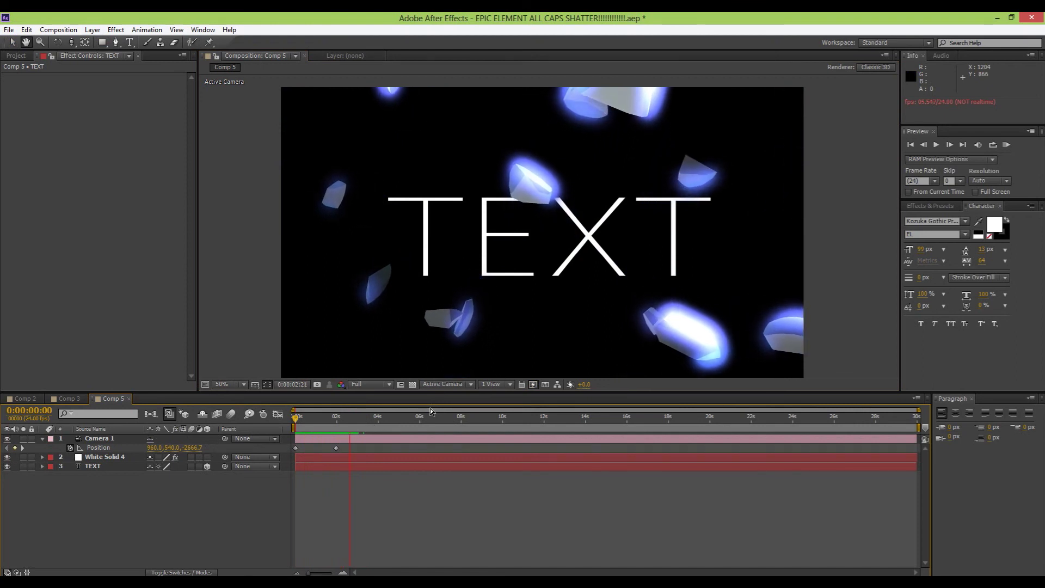
left_click(365, 429)
key("space")
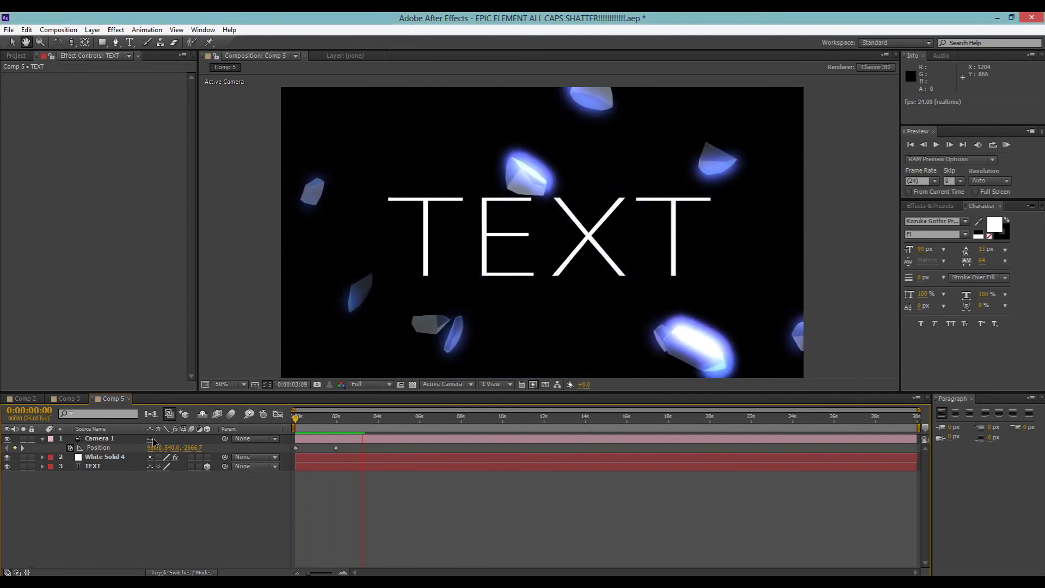
key("space")
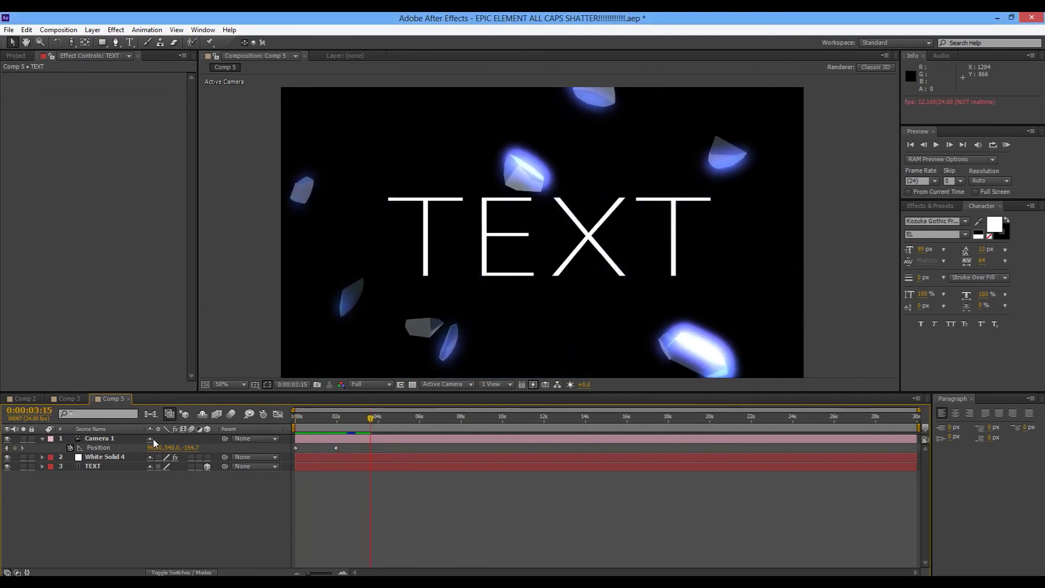